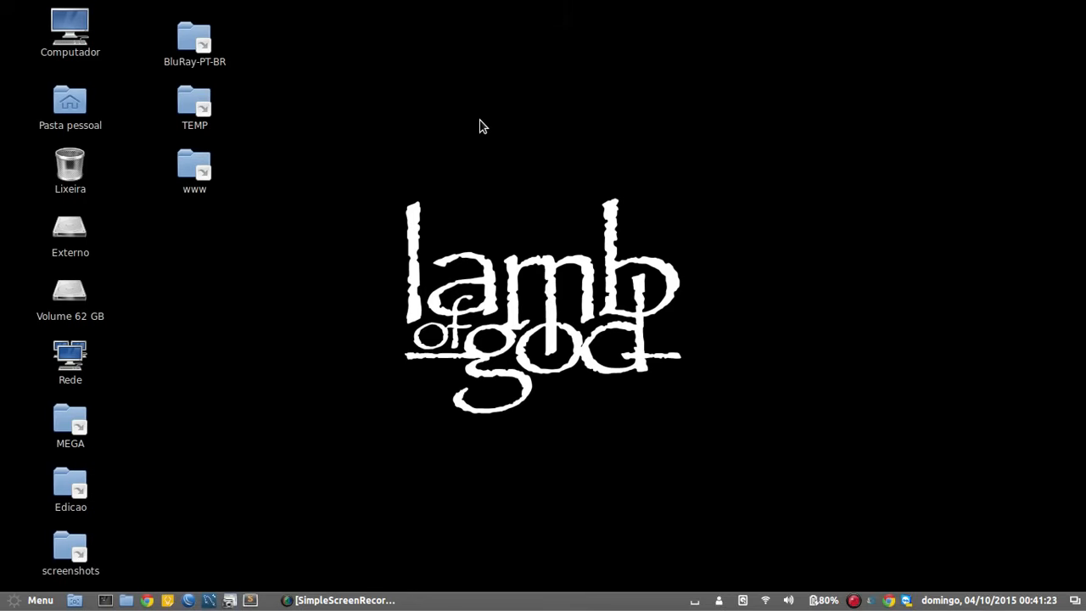
left_click_drag(328, 24, 2, 600)
left_click(219, 461)
left_click_drag(441, 292, 682, 459)
- Search the installed applications for "virt" and launch Oracle VM VirtualBox
left_click(12, 602)
type("virt")
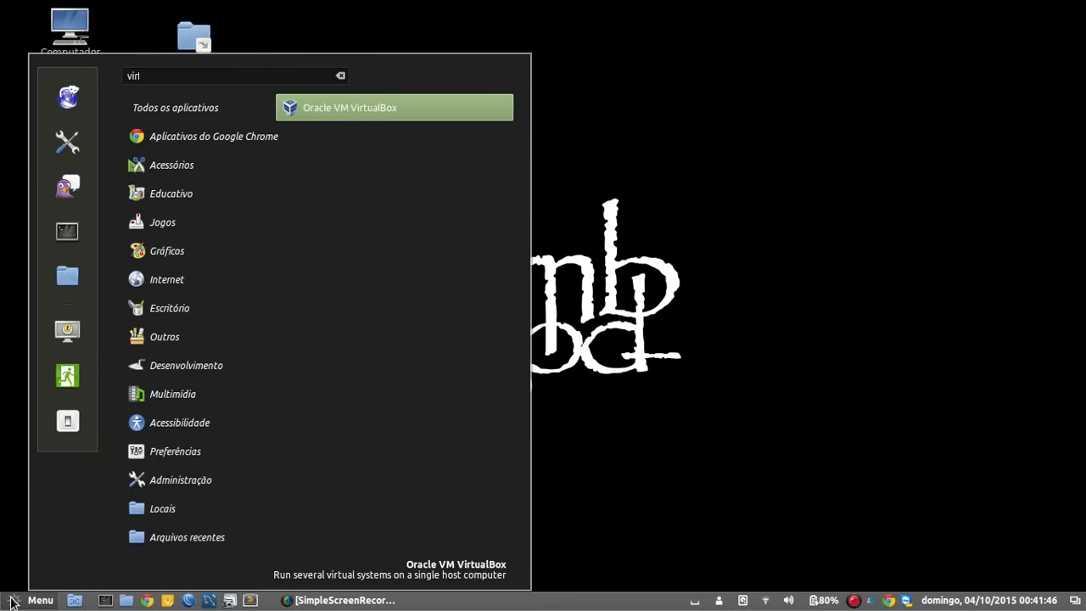
key("Return")
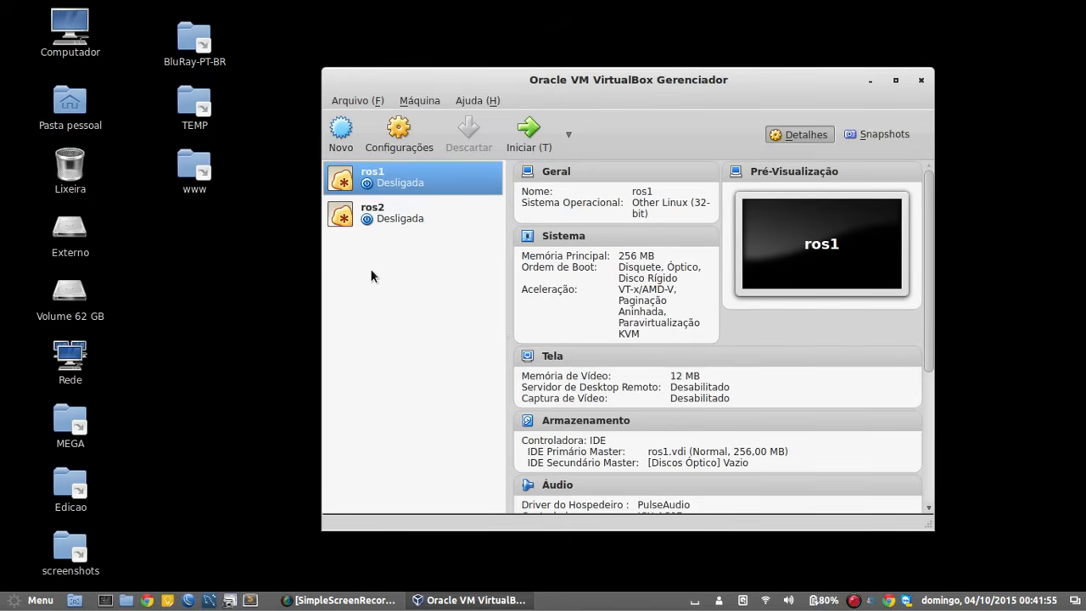
left_click(244, 445)
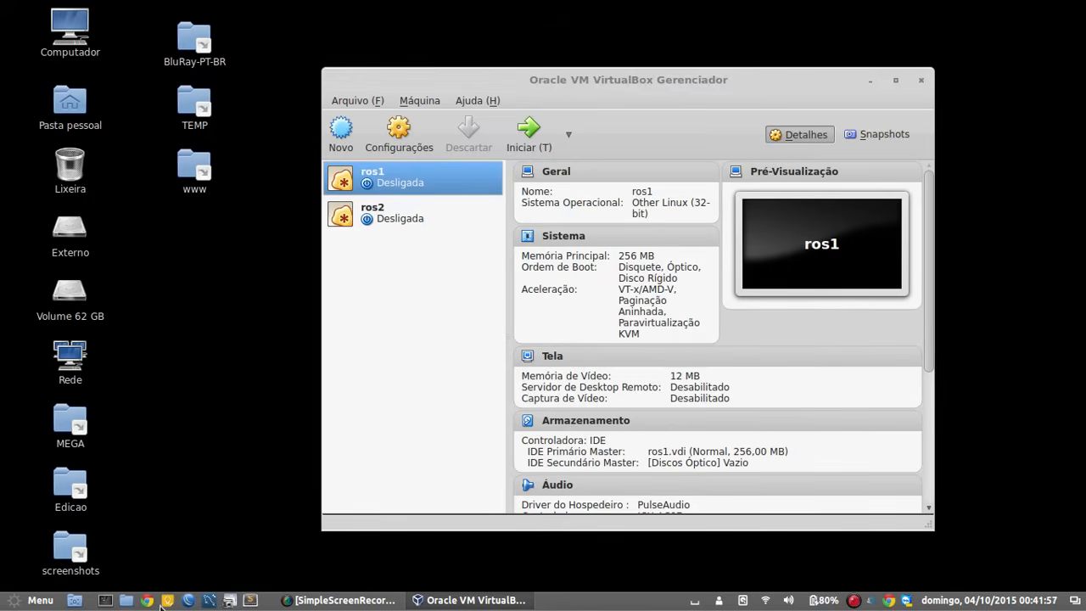
- Open Google Chrome, go to mikrotik.com and open the site's downloads page
left_click(147, 601)
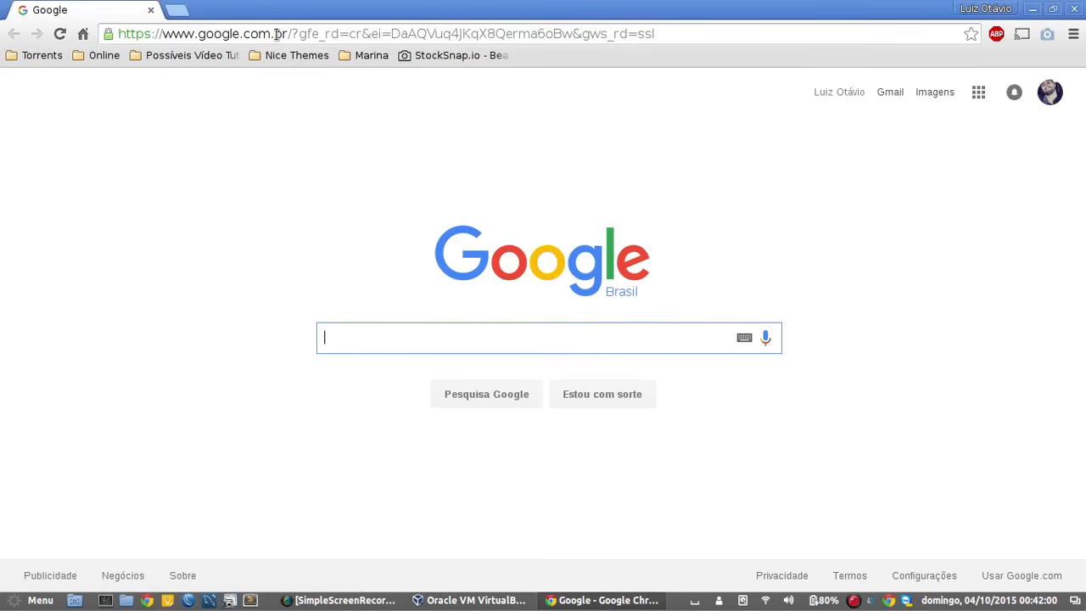
left_click(277, 35)
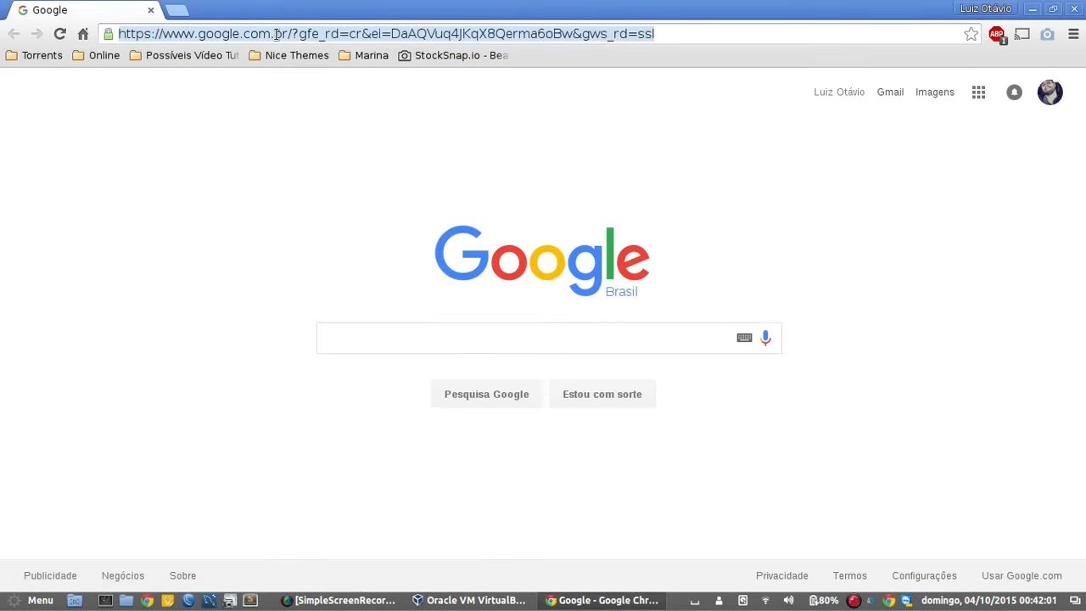
type("mikrotik.com")
key("Return")
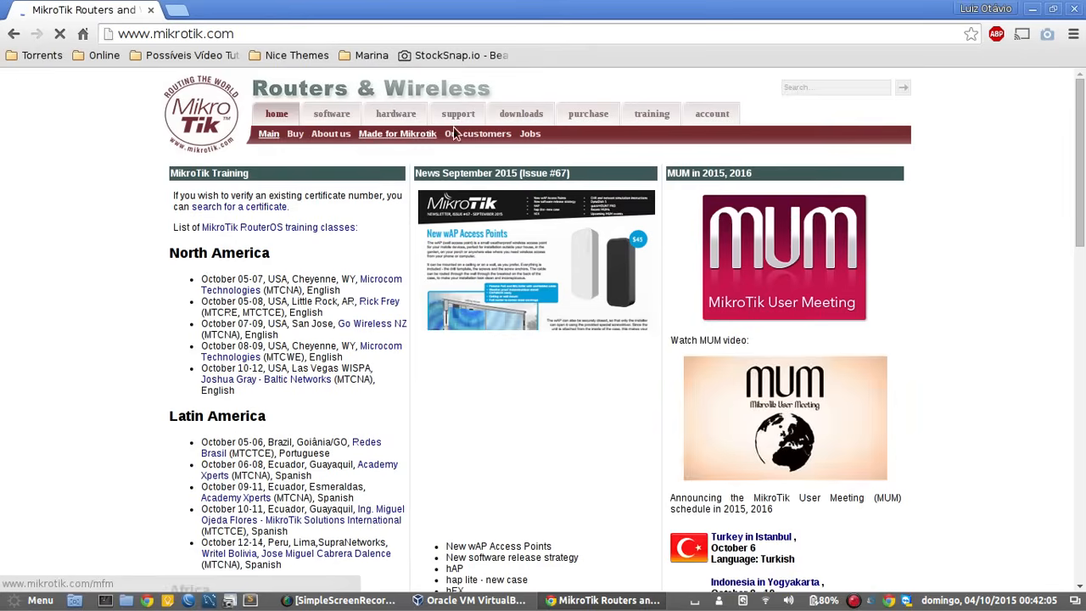
left_click(521, 116)
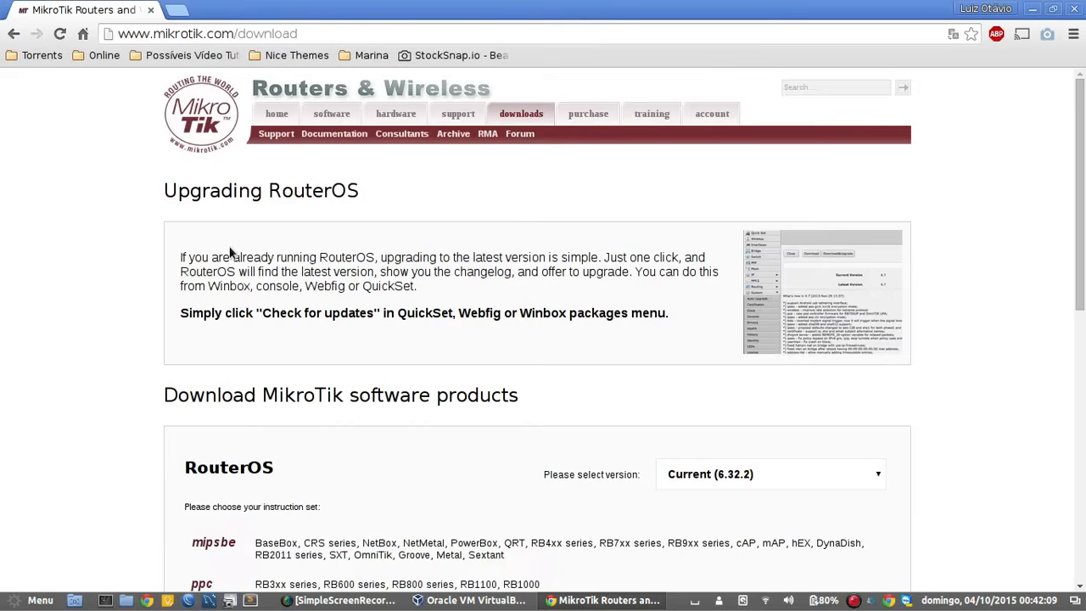
- Download the RouterOS 6.32.2 CD image for x86 and save mikrotik-6.32.2.iso to the Desktop
scroll(229, 250, "down", 5)
scroll(158, 338, "down", 2)
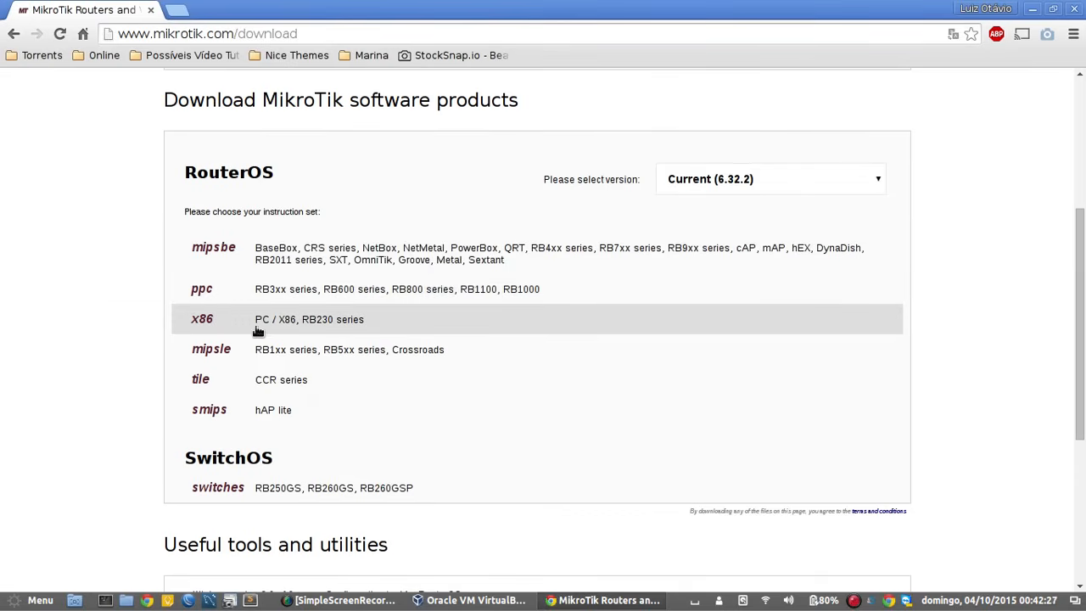
left_click(213, 320)
scroll(215, 338, "down", 1)
scroll(215, 338, "down", 1)
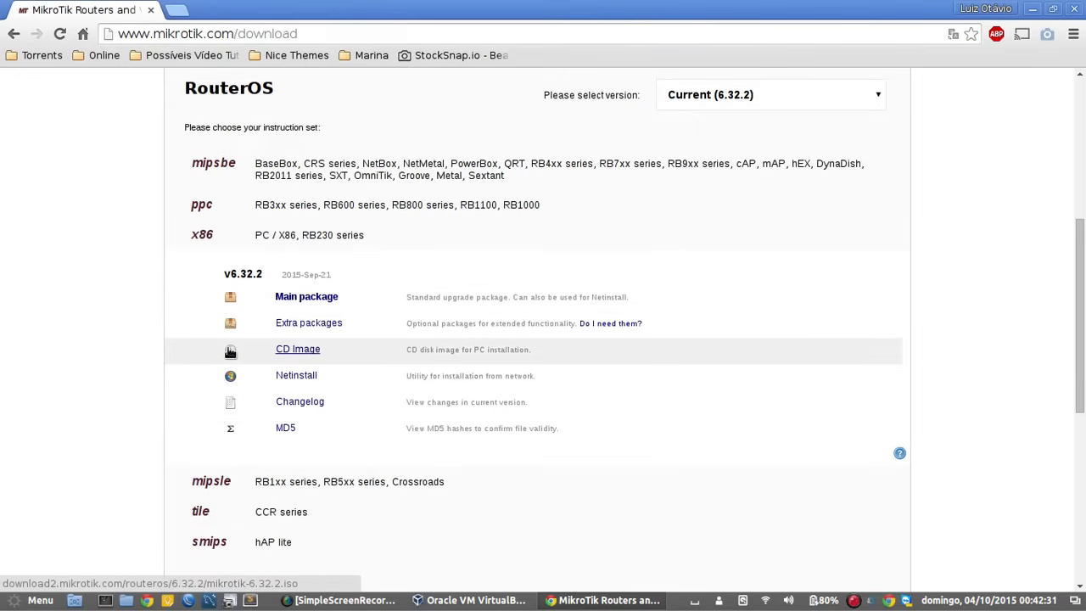
left_click(230, 351)
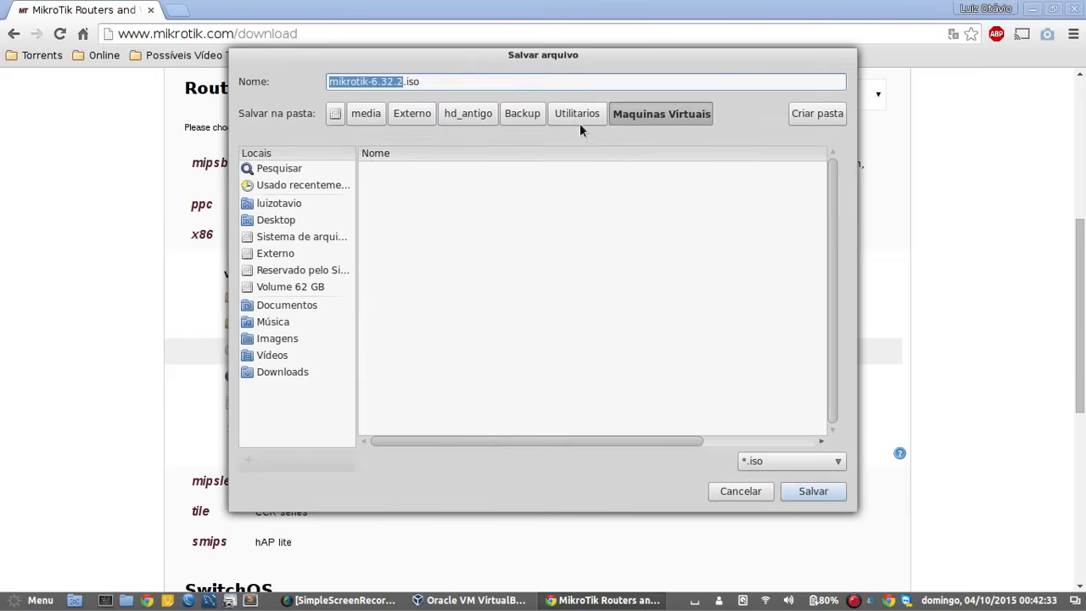
left_click(286, 221)
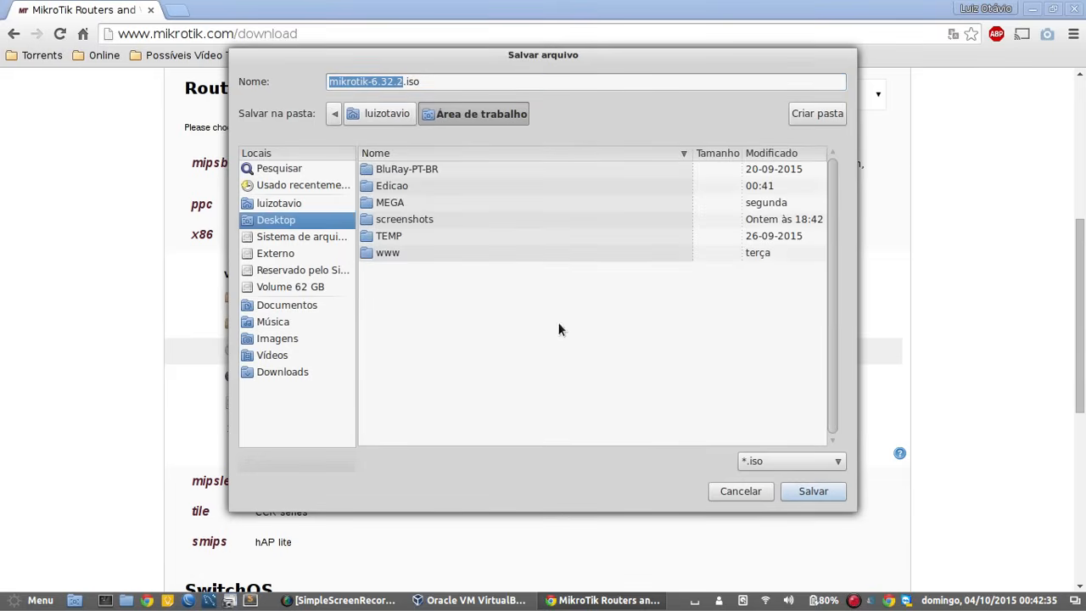
left_click(828, 492)
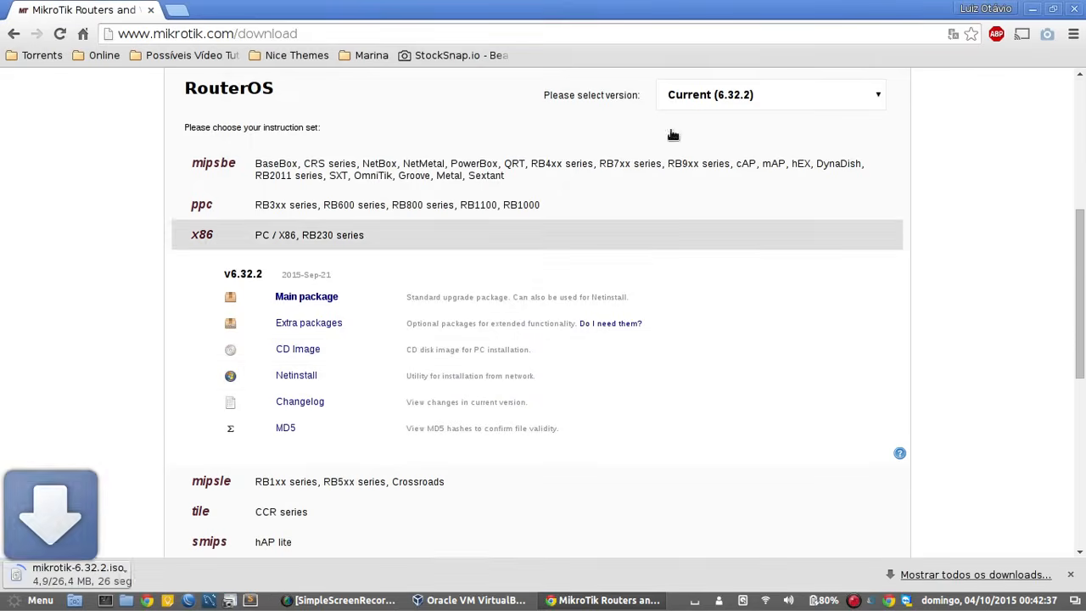
- Return to the desktop with the VirtualBox manager and check the progress of the MikroTik ISO download
left_click(1033, 10)
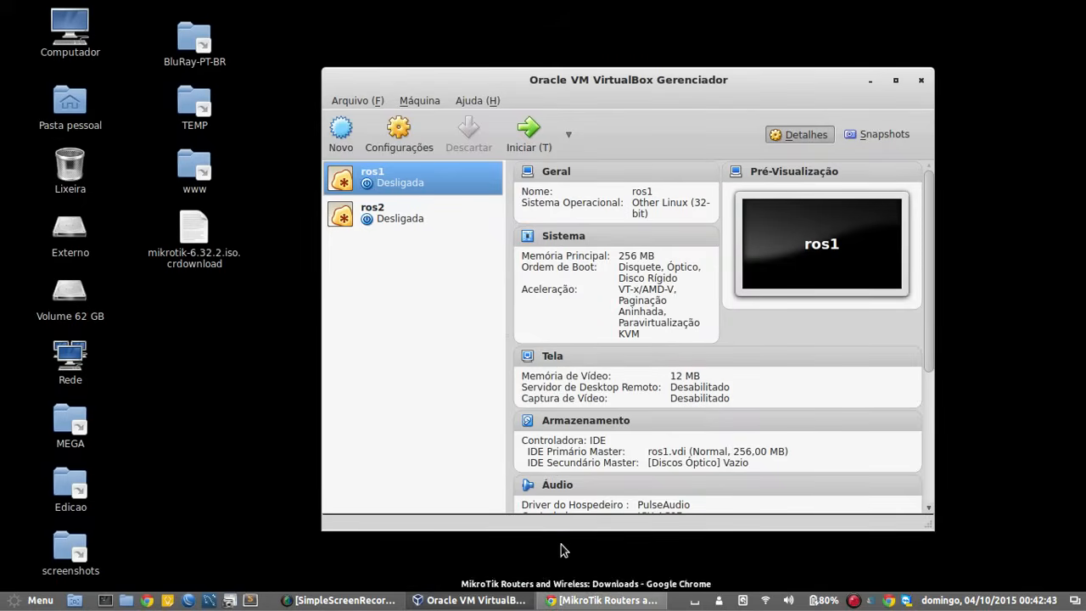
left_click(204, 237)
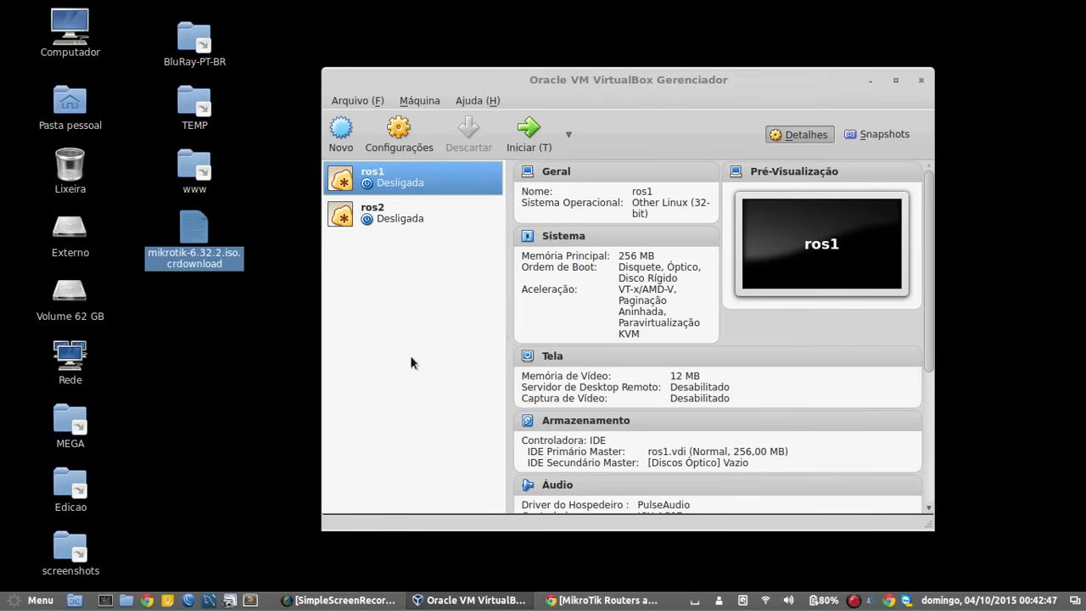
left_click(603, 600)
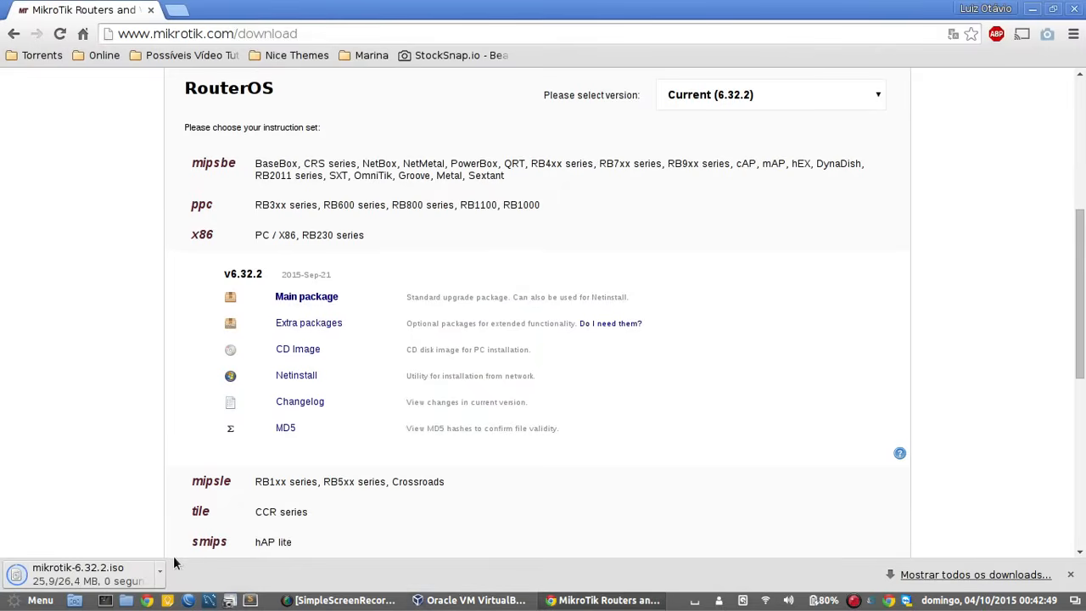
left_click(602, 599)
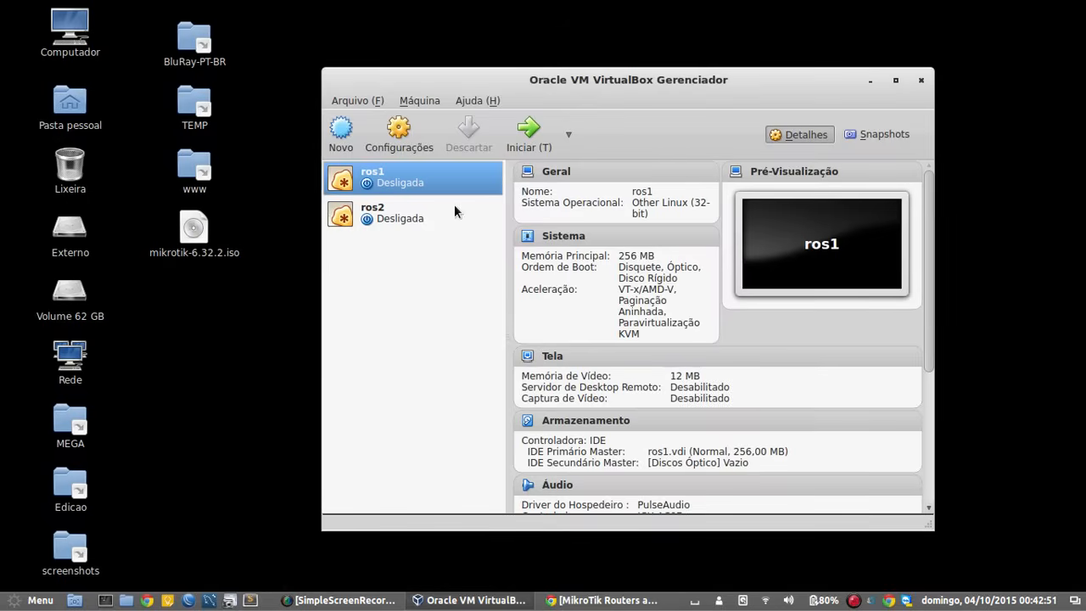
left_click(194, 231)
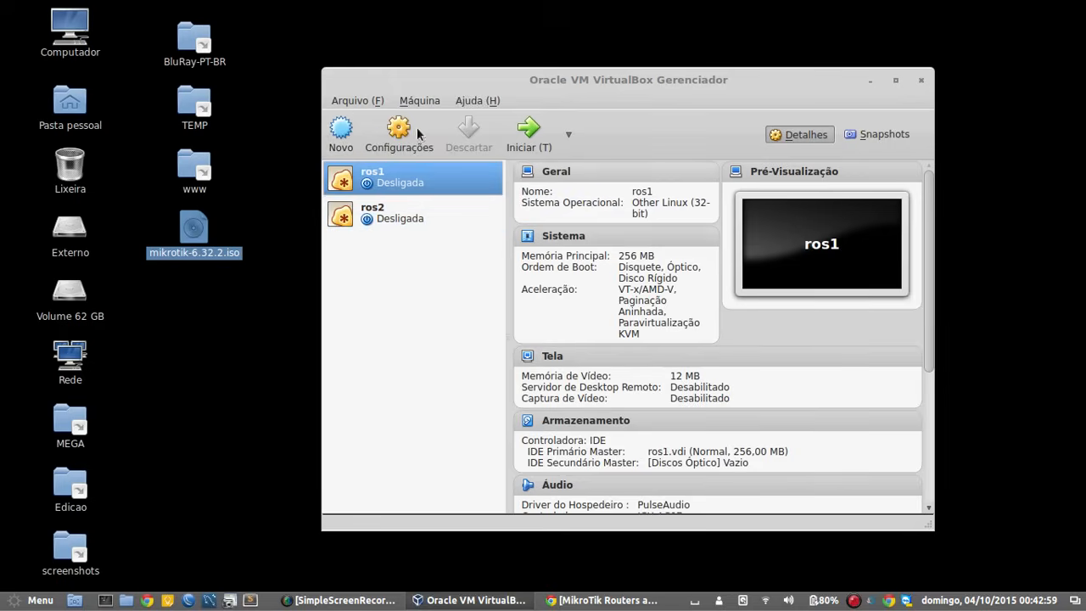
left_click_drag(574, 81, 590, 65)
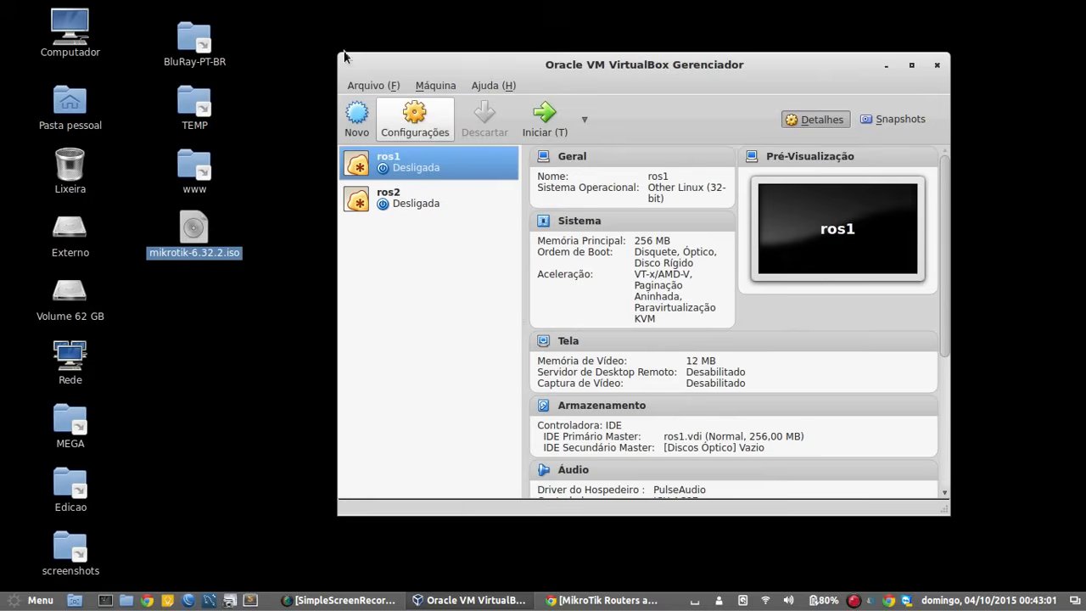
left_click_drag(298, 33, 974, 531)
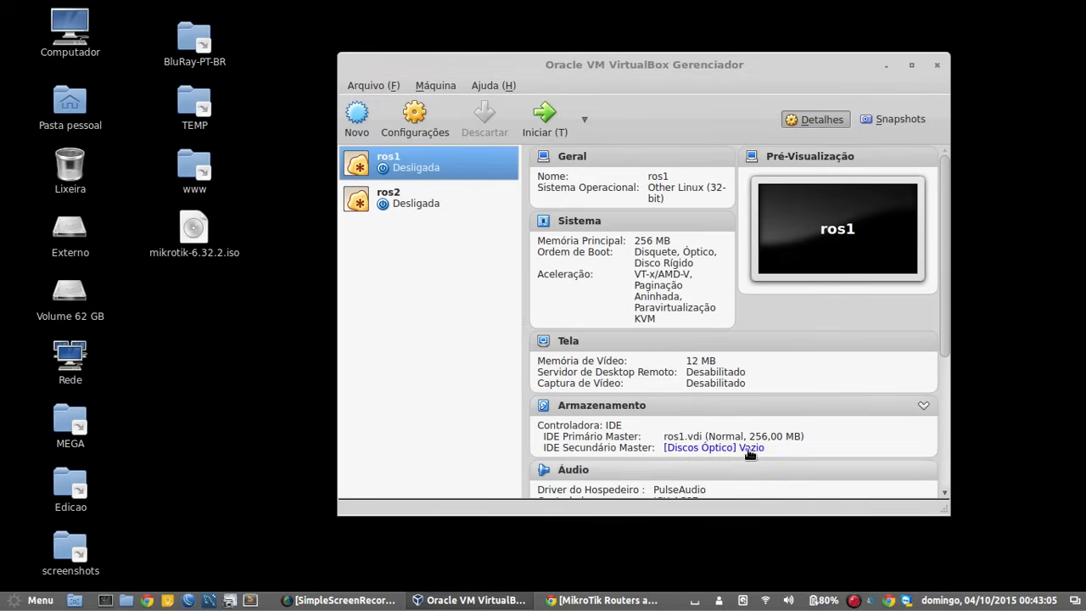
left_click(451, 332)
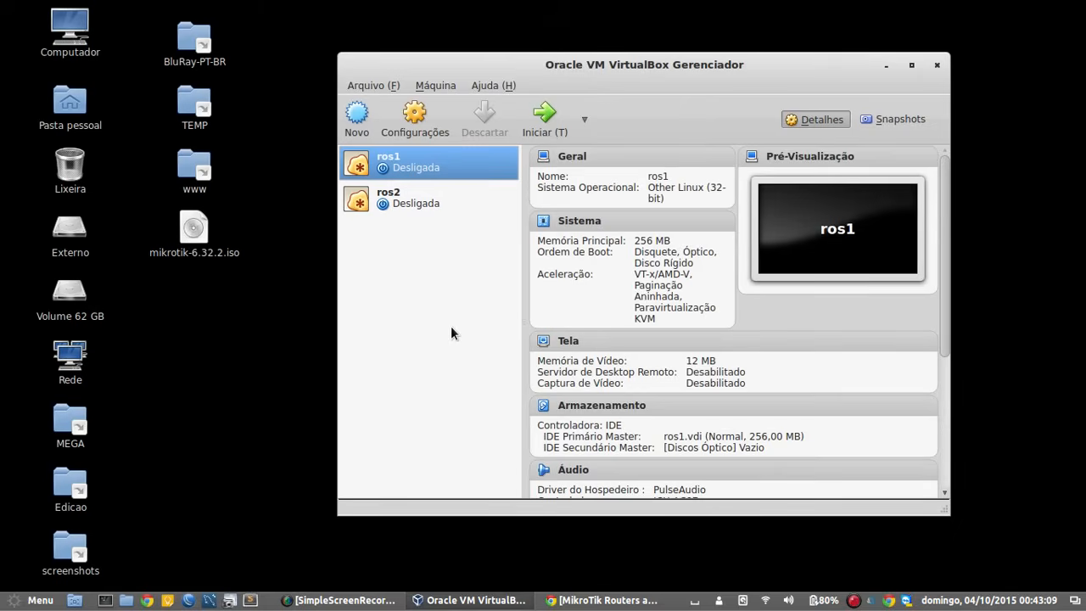
left_click(217, 328)
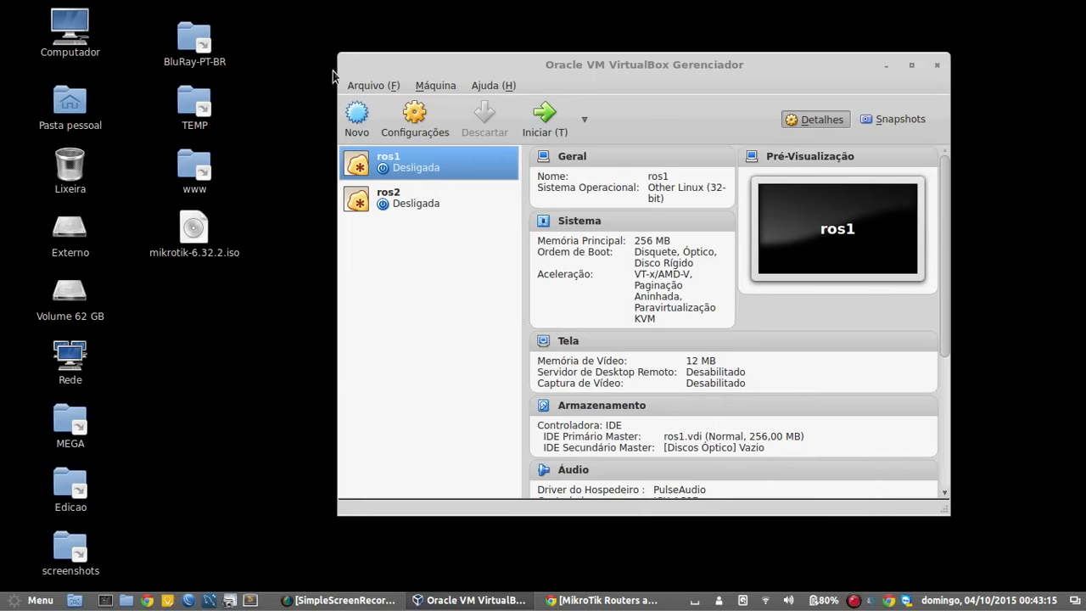
- Start a new virtual machine named ros3 with type Linux and version Other Linux (32-bit)
left_click(358, 123)
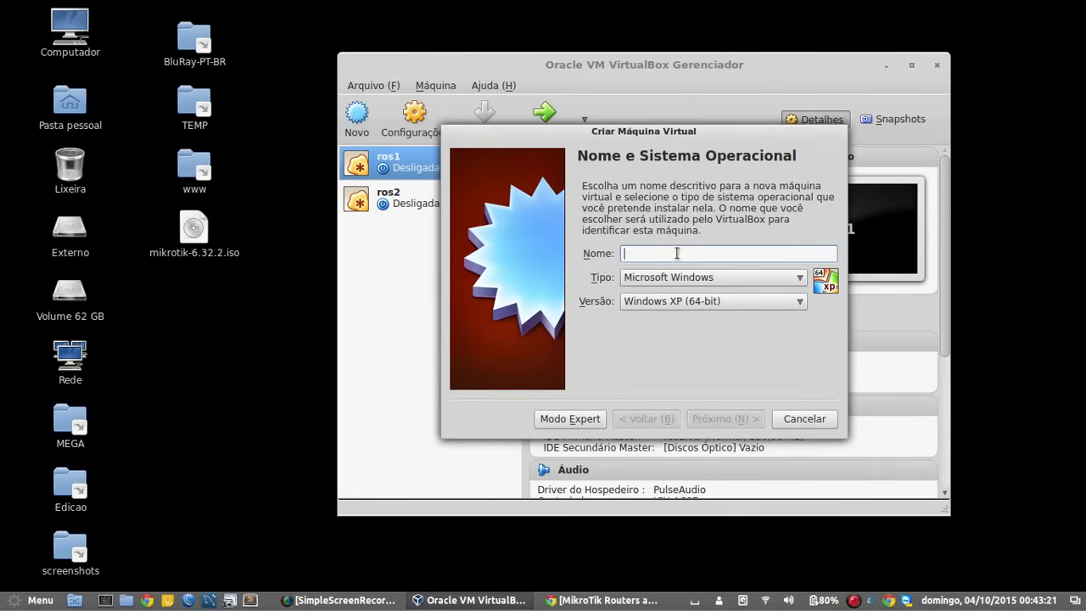
left_click_drag(674, 137, 748, 150)
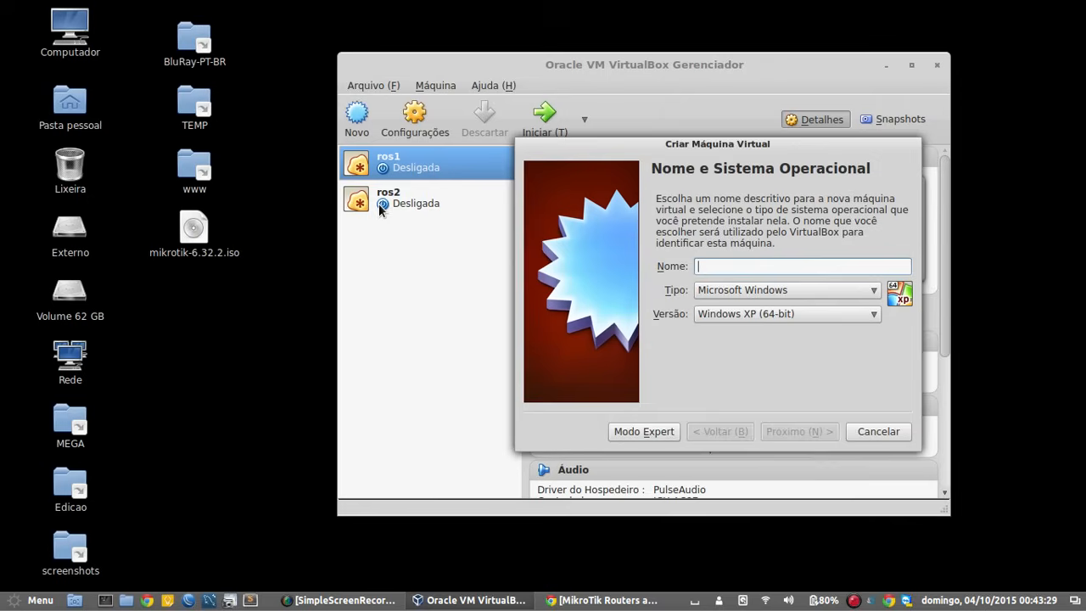
type("ros3")
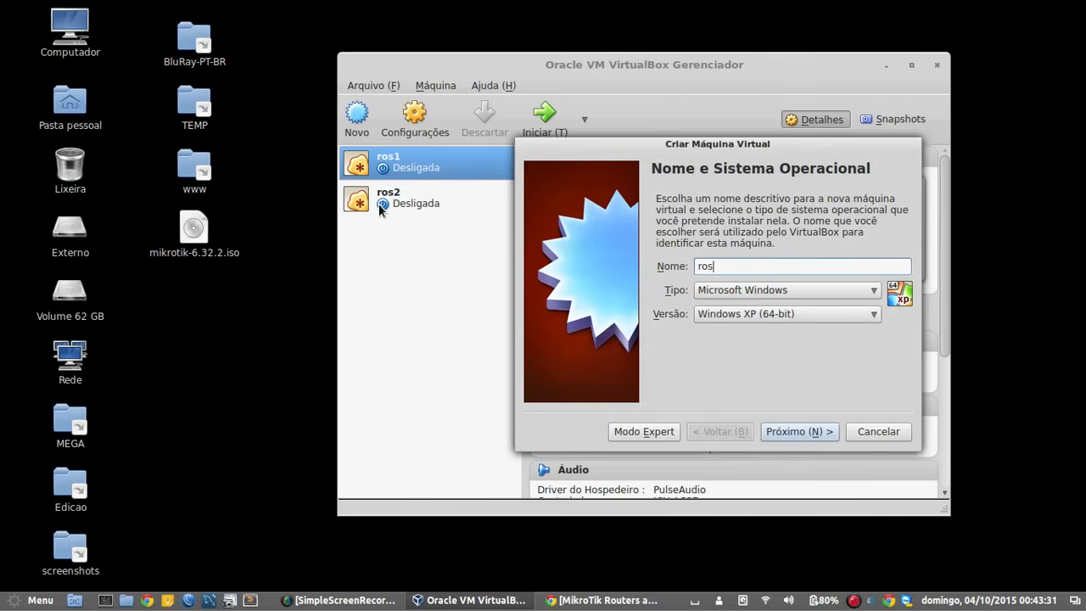
left_click(776, 290)
left_click(779, 307)
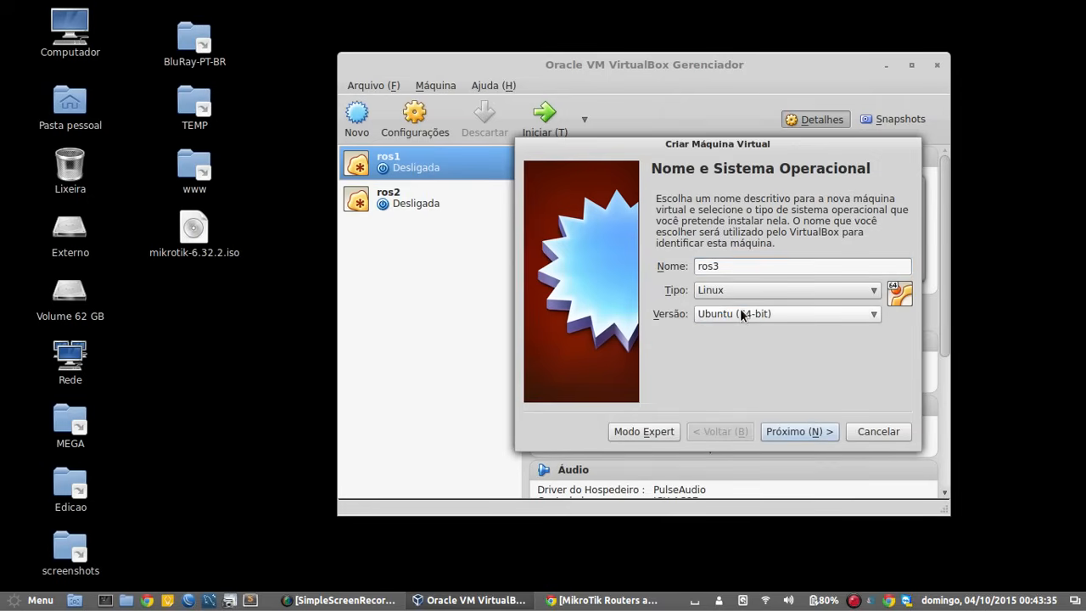
left_click(753, 316)
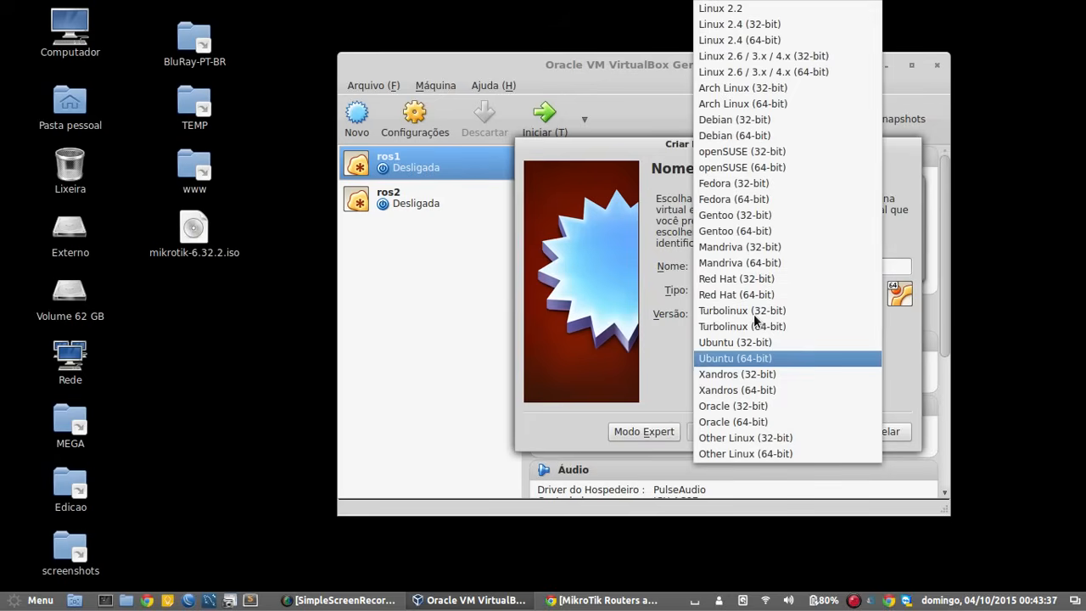
left_click(738, 439)
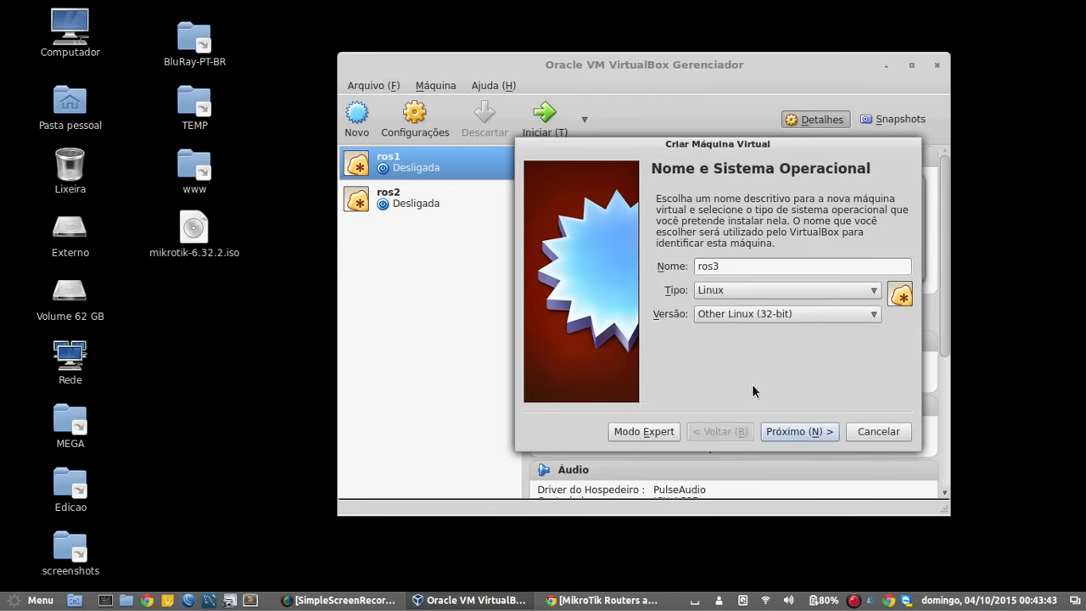
left_click(797, 432)
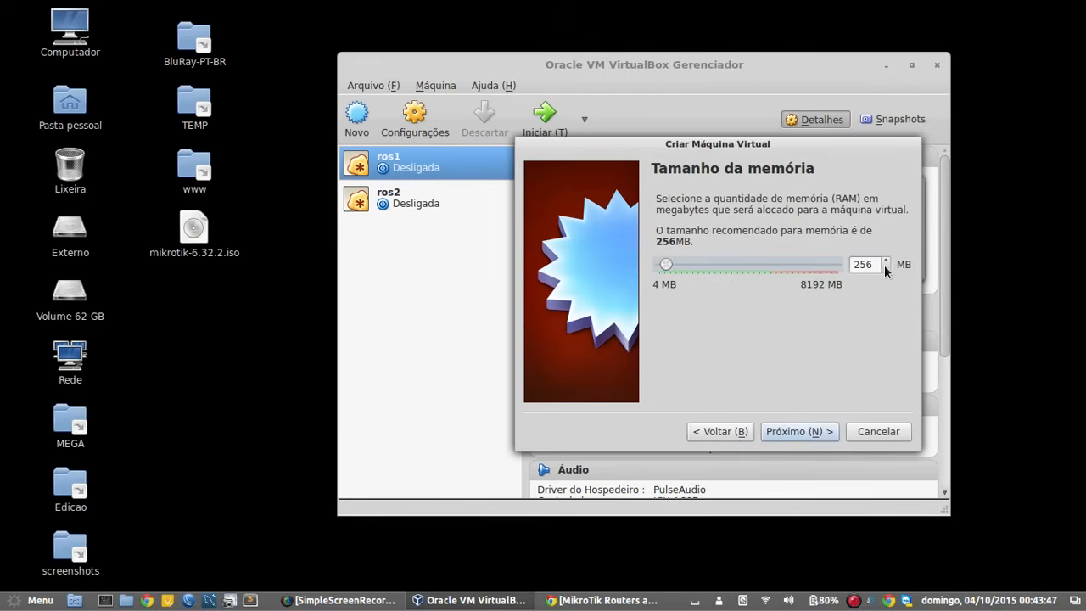
- Accept 256 MB of memory and choose to create a new virtual hard disk of type VDI
left_click(811, 431)
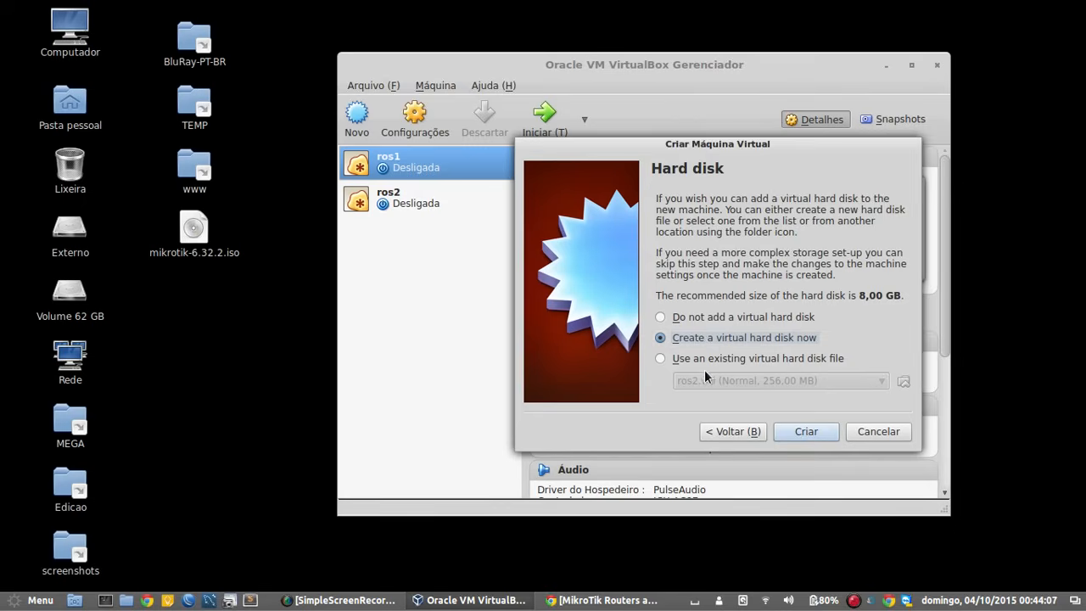
left_click(791, 432)
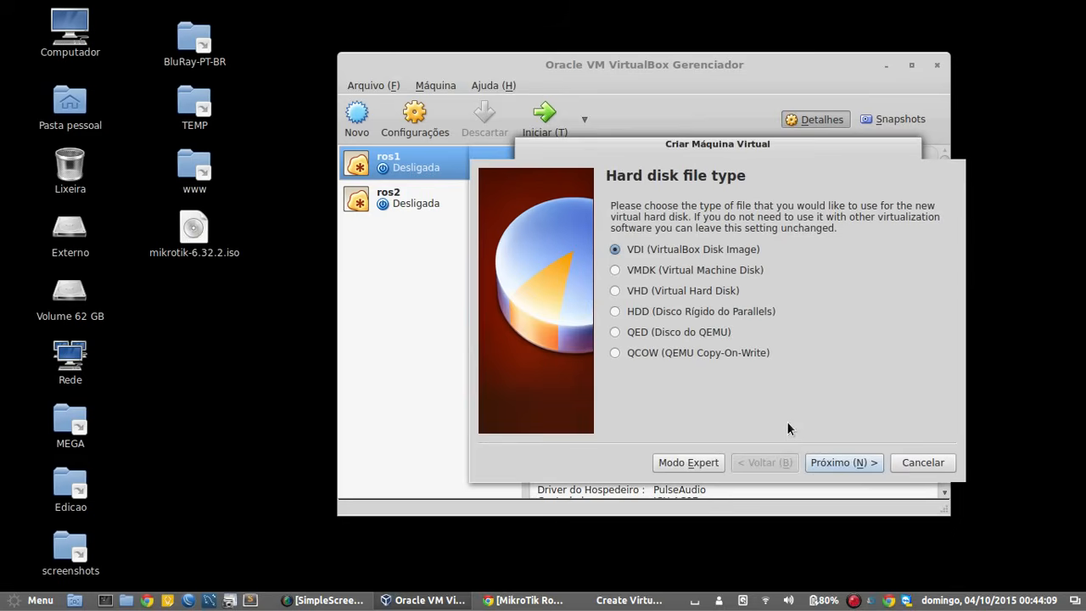
left_click(835, 460)
left_click(842, 464)
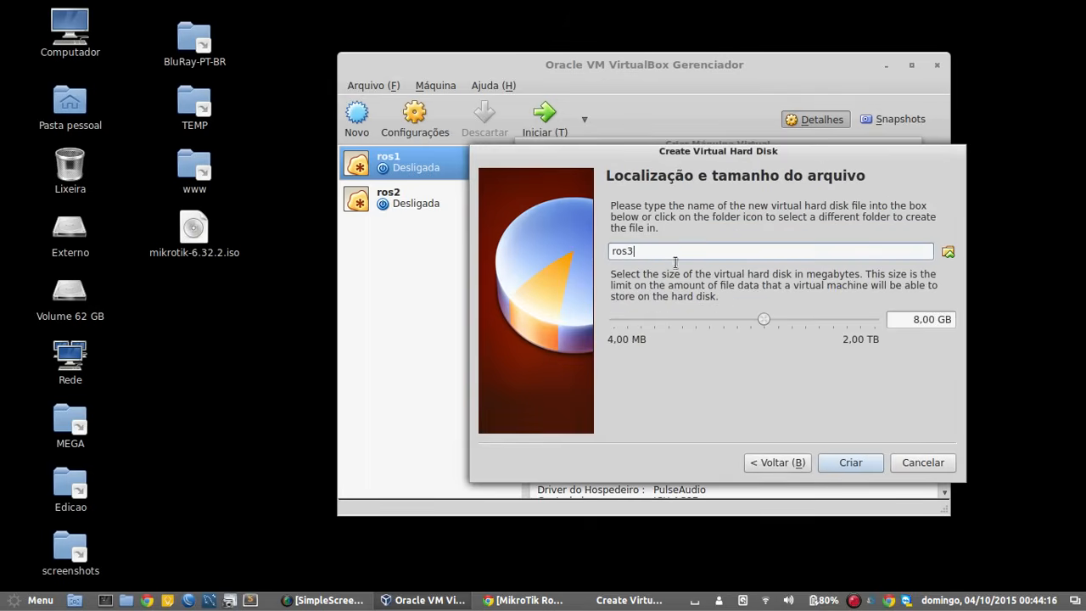
- Set the new virtual hard disk's location to ros3.vdi in the VirtualBox folder on the Externo drive
left_click(947, 251)
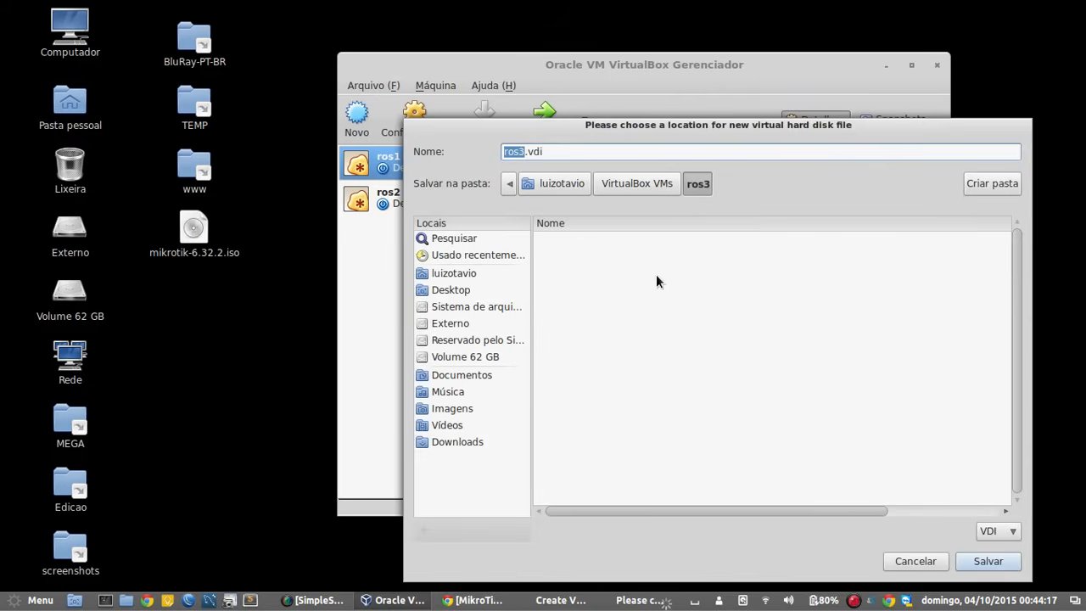
left_click(459, 323)
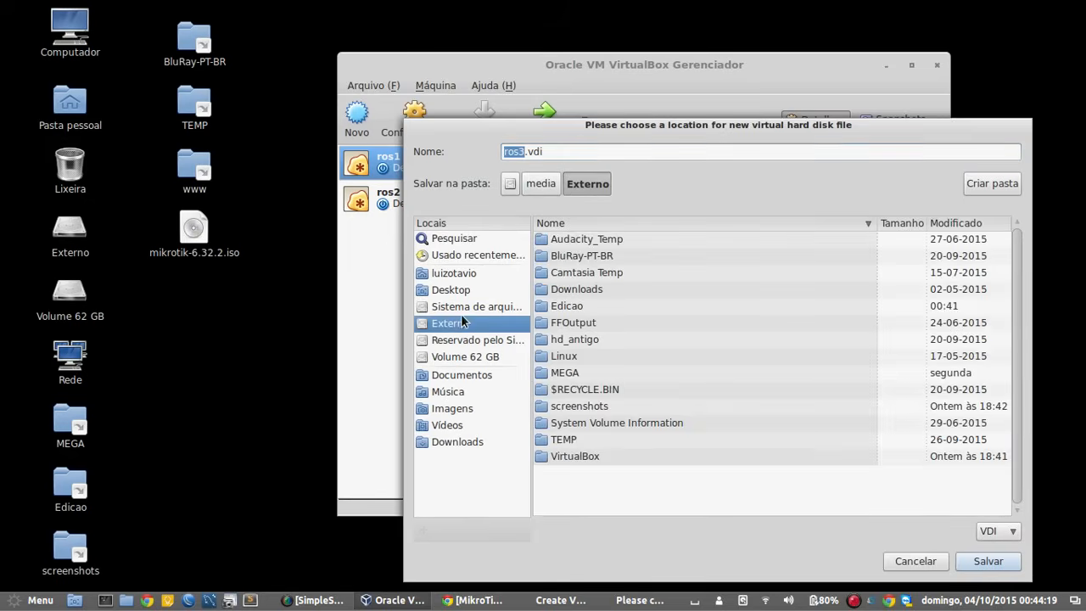
double_click(587, 339)
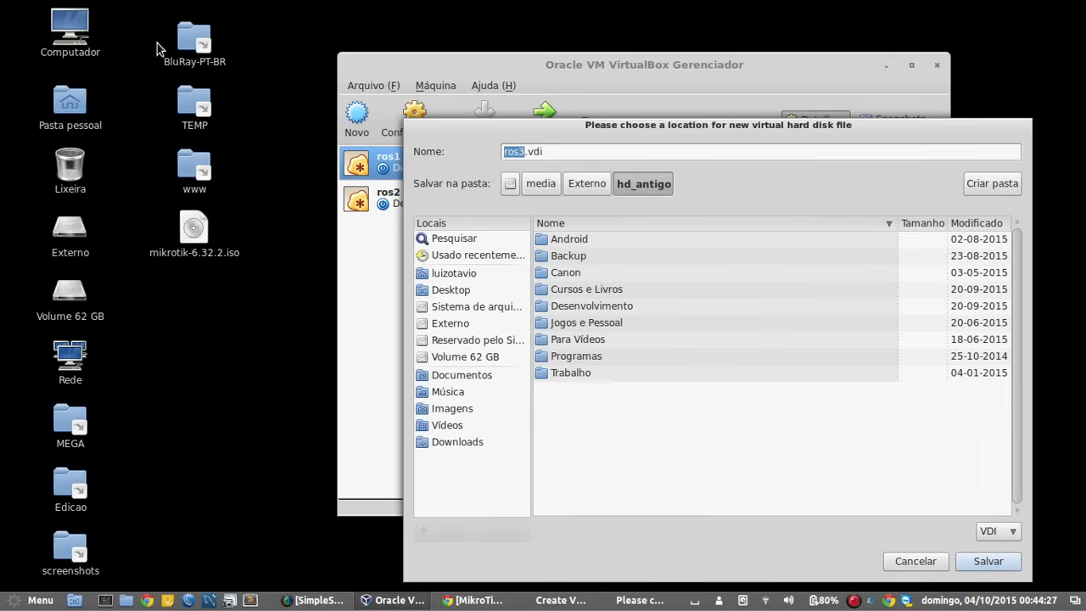
left_click(591, 183)
double_click(584, 454)
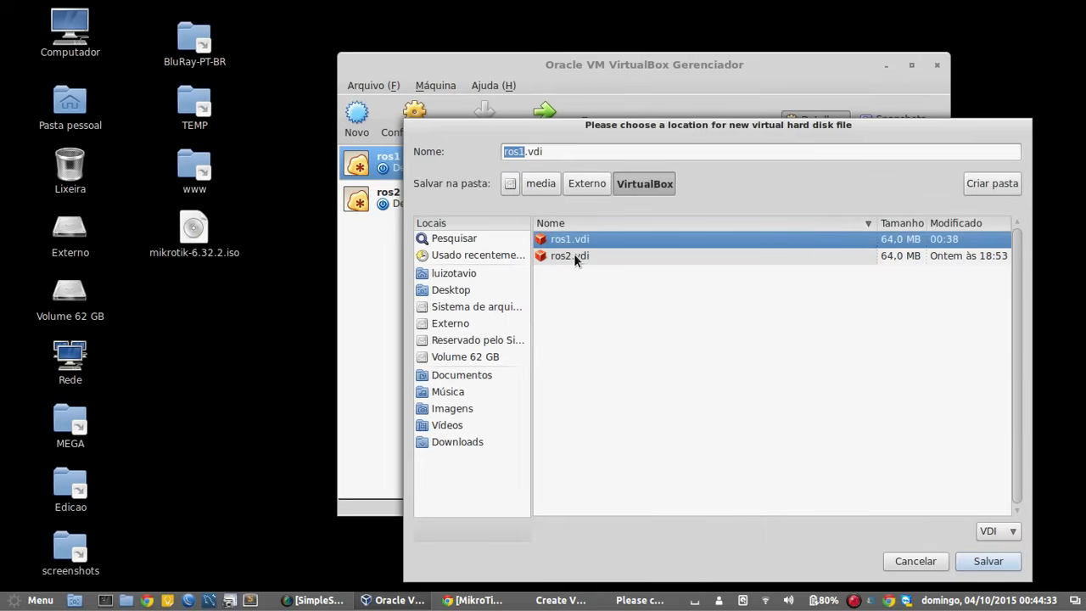
left_click(573, 254)
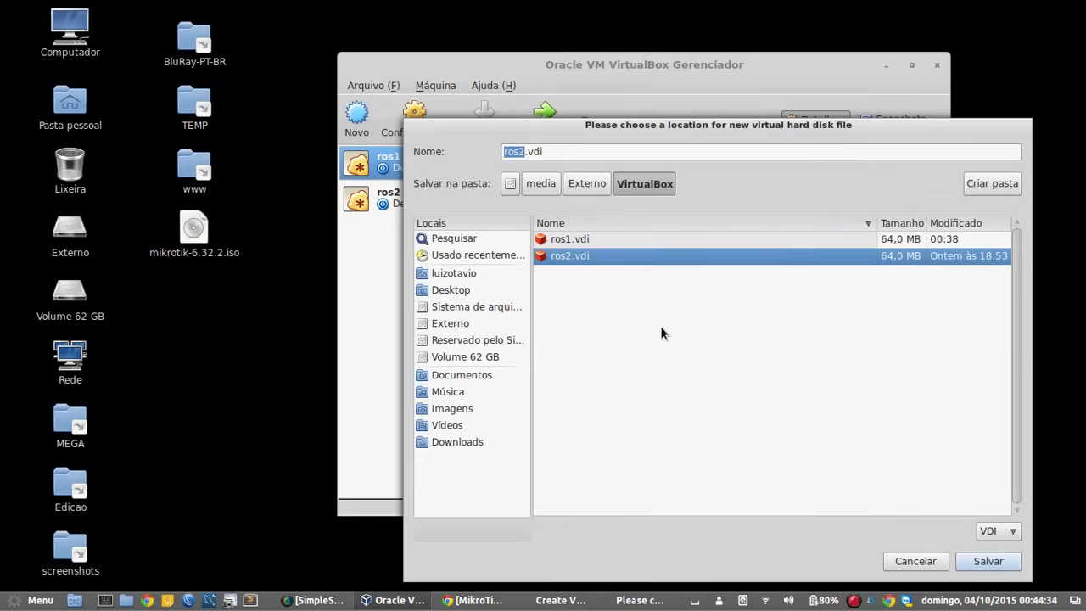
left_click(525, 151)
key("BackSpace")
type("3")
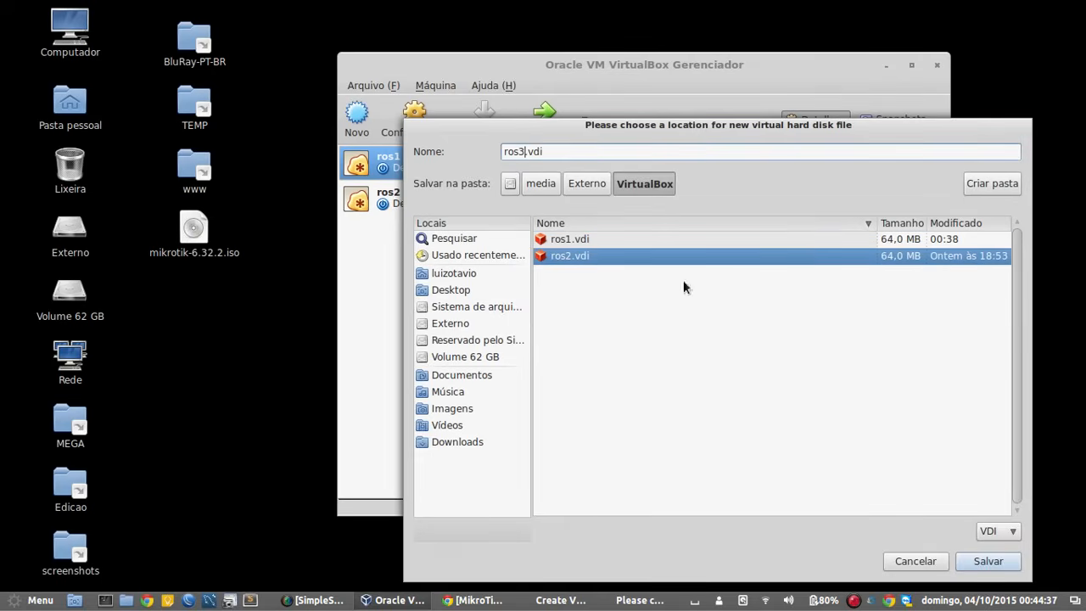
left_click(963, 561)
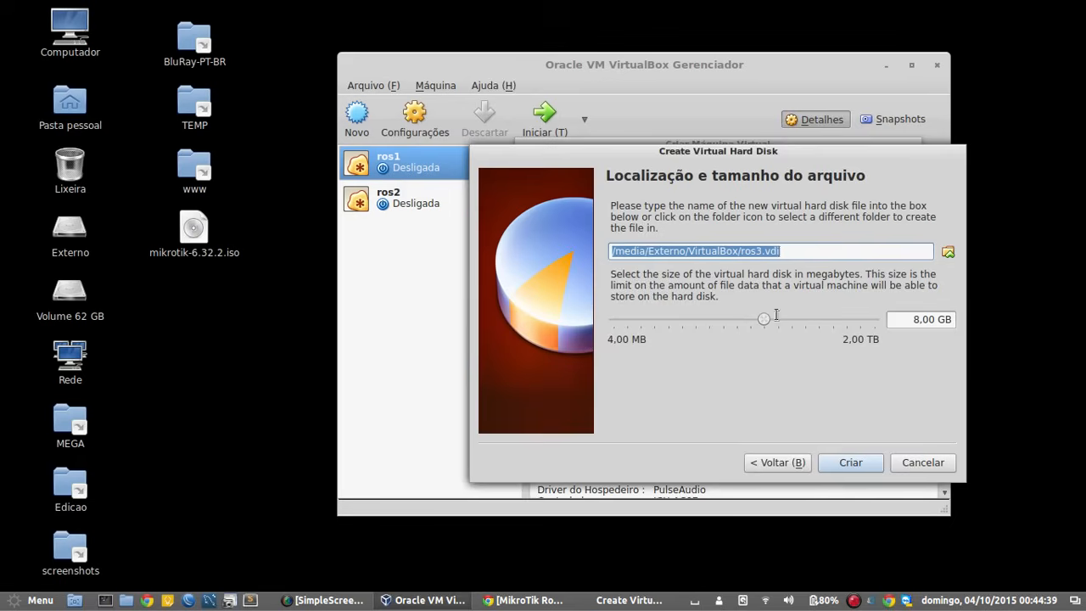
- Set the virtual hard disk size to 256MB and create the disk
left_click_drag(916, 322, 1035, 318)
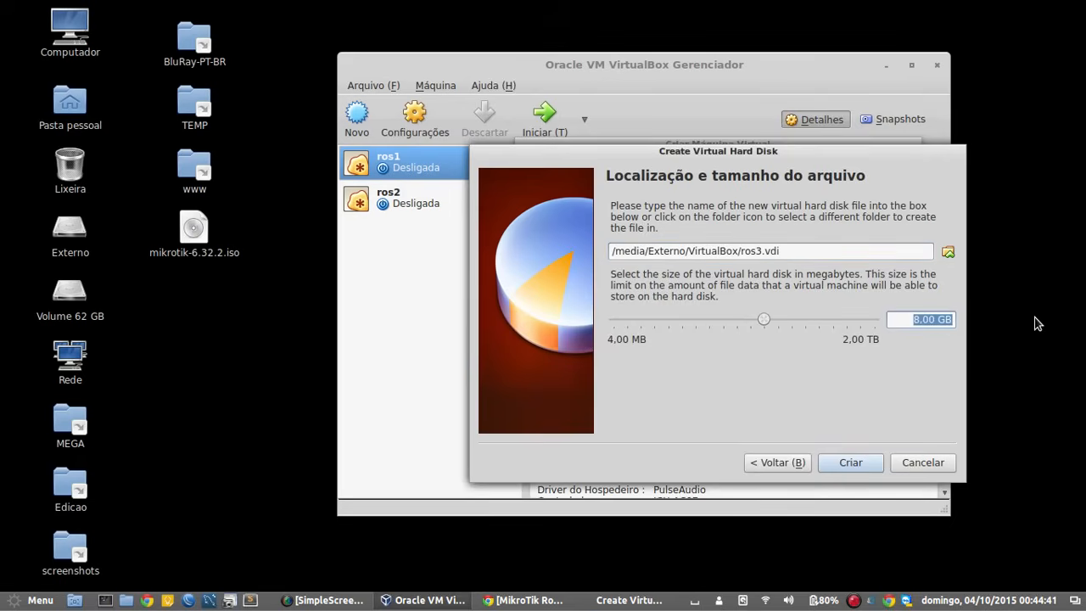
type("256")
type("MB")
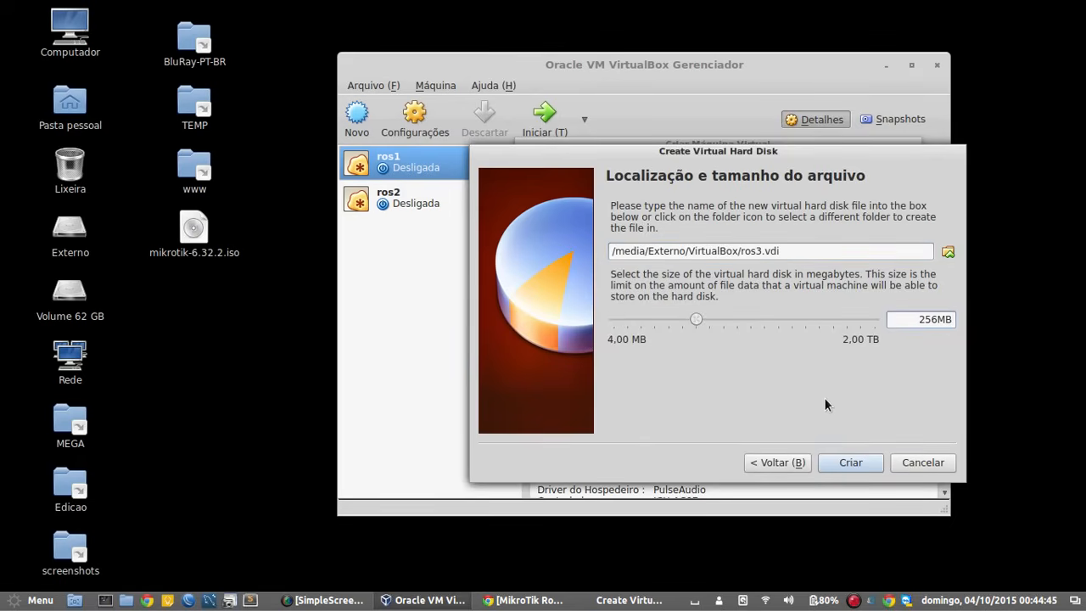
left_click(854, 463)
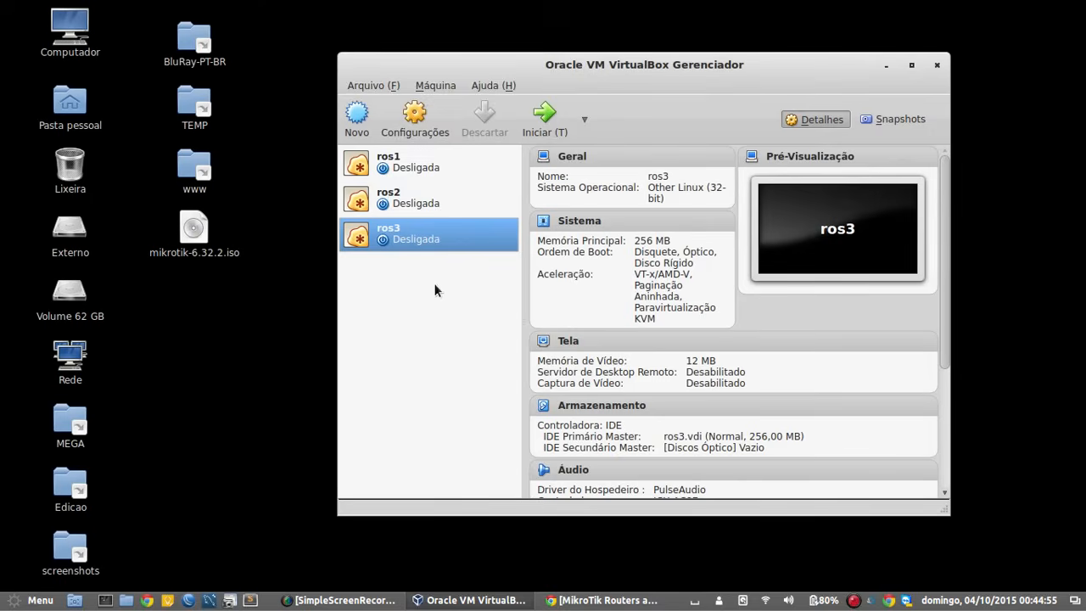
- In the ros3 storage settings, load mikrotik-6.32.2.iso from the Desktop into the empty optical drive
left_click(424, 121)
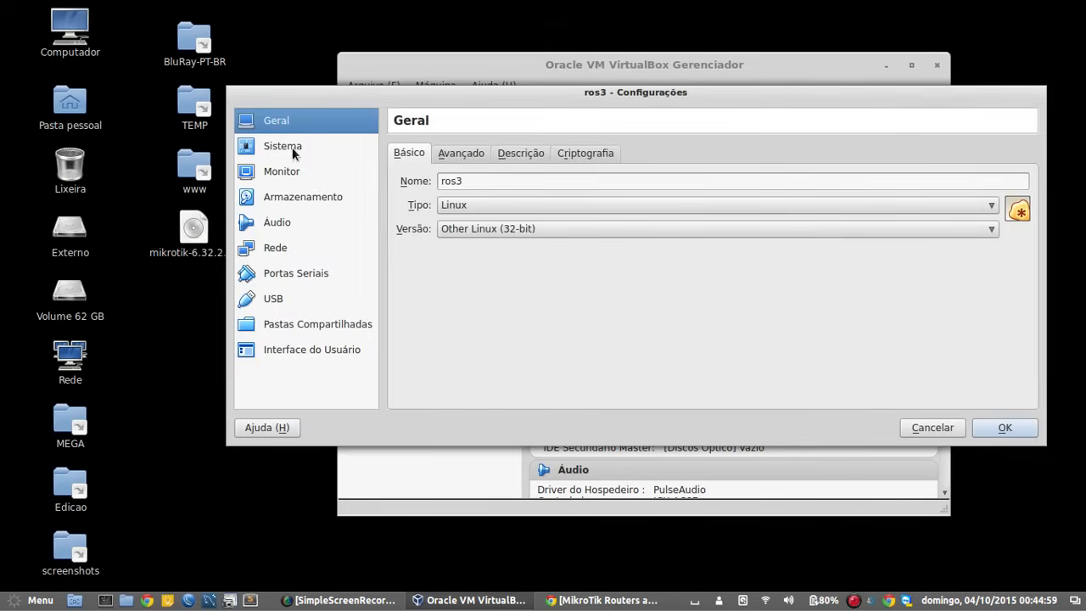
left_click(298, 193)
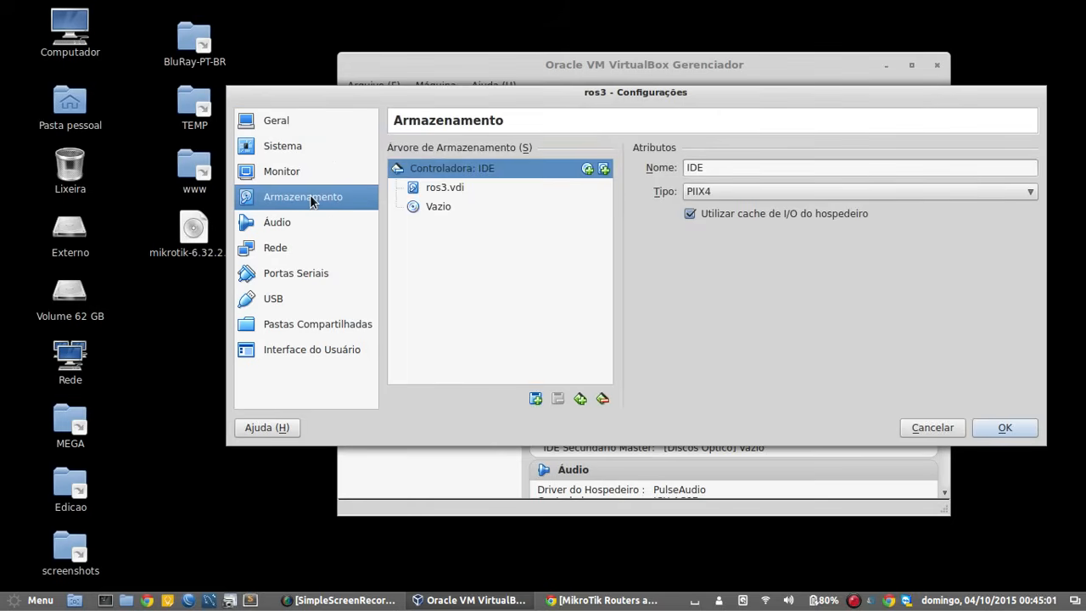
left_click(437, 205)
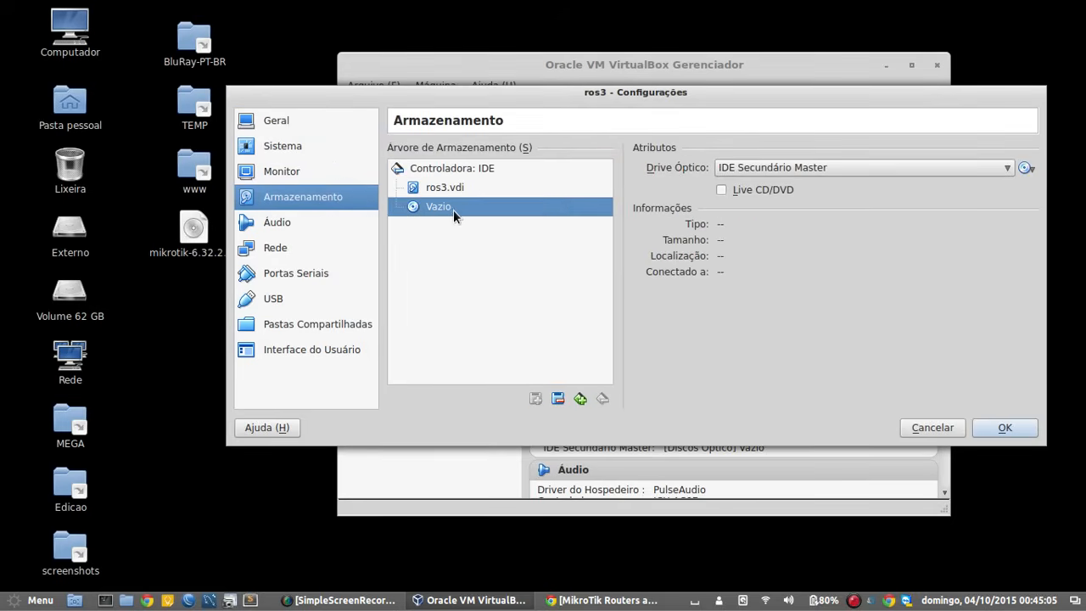
left_click(184, 237)
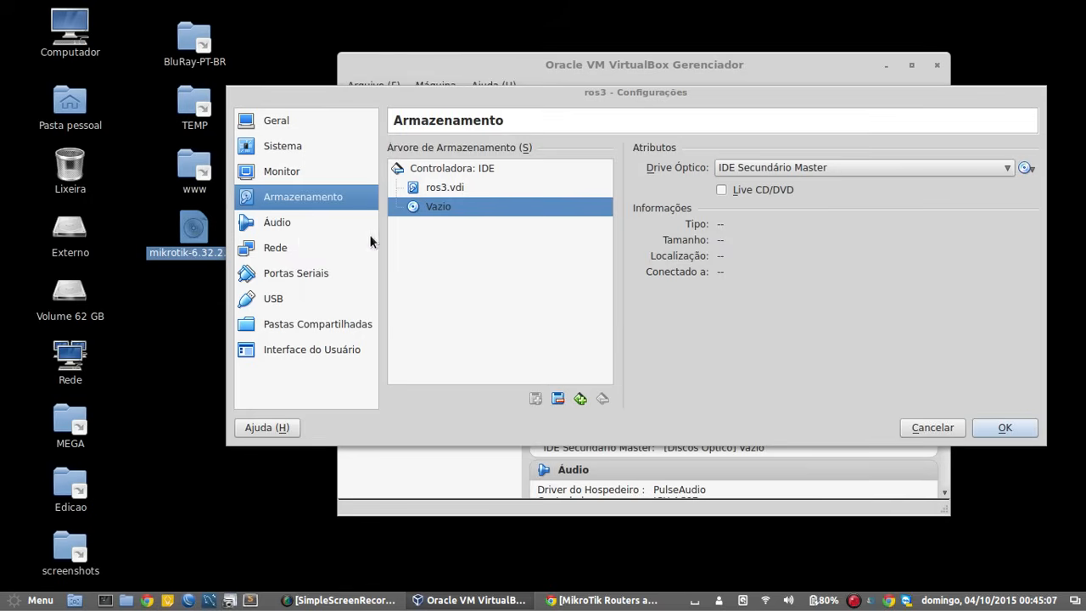
left_click(452, 206)
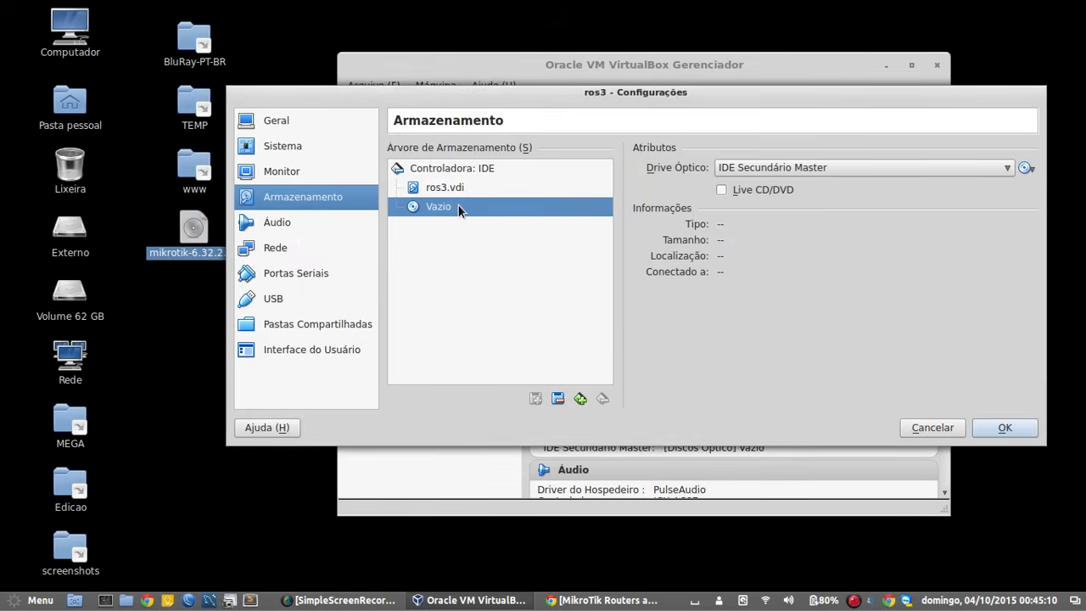
left_click(1030, 168)
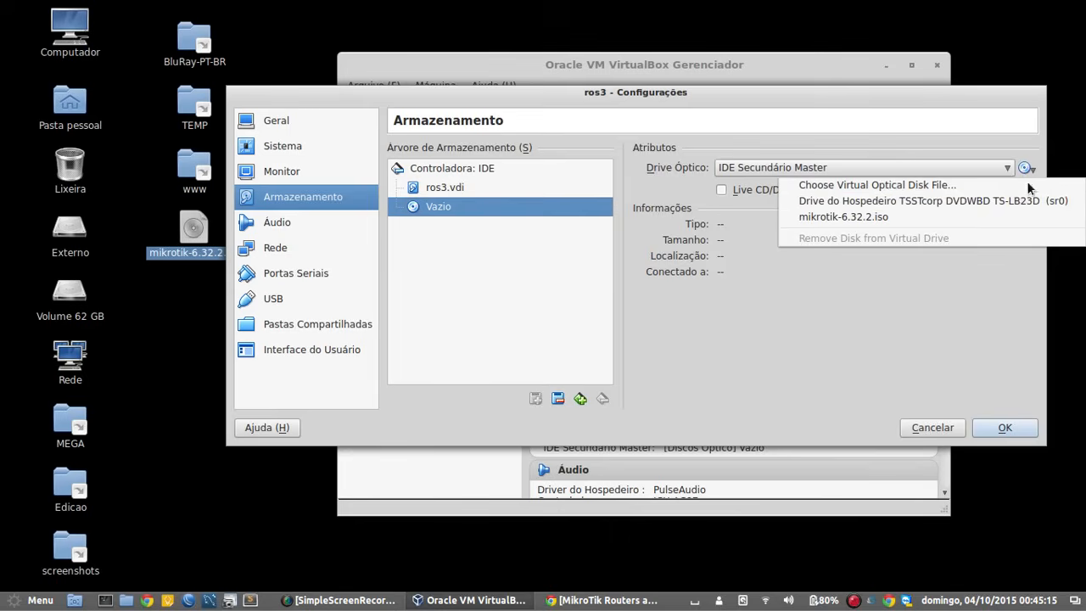
left_click(888, 184)
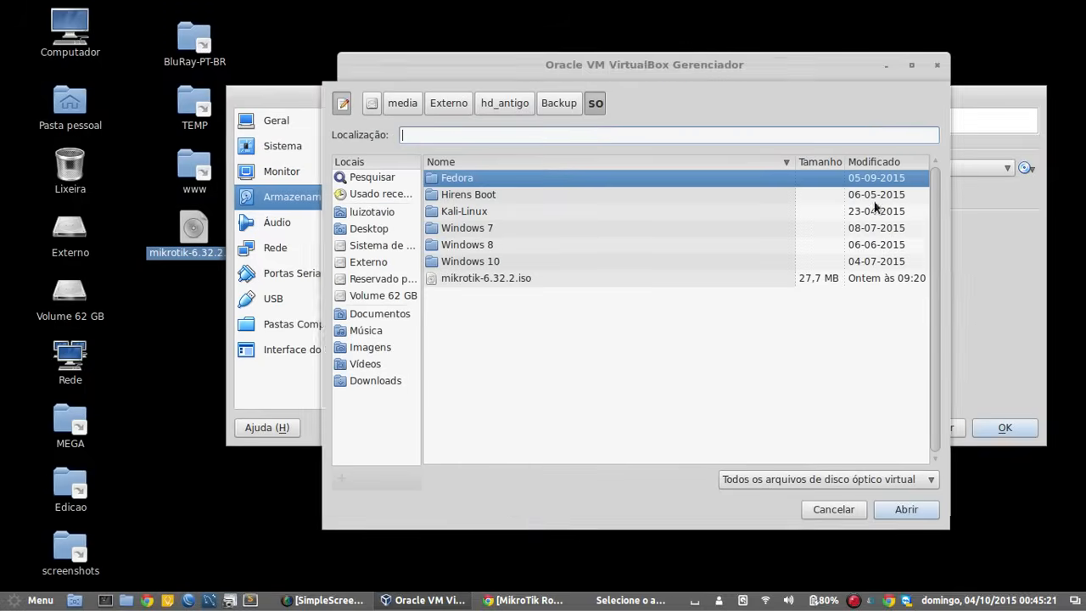
left_click(381, 229)
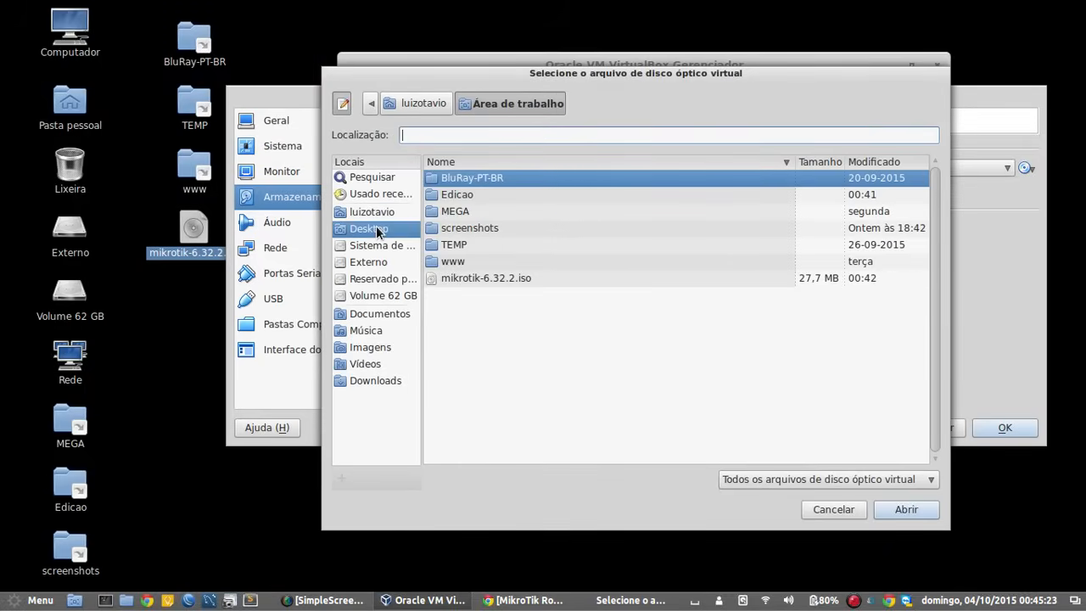
double_click(497, 280)
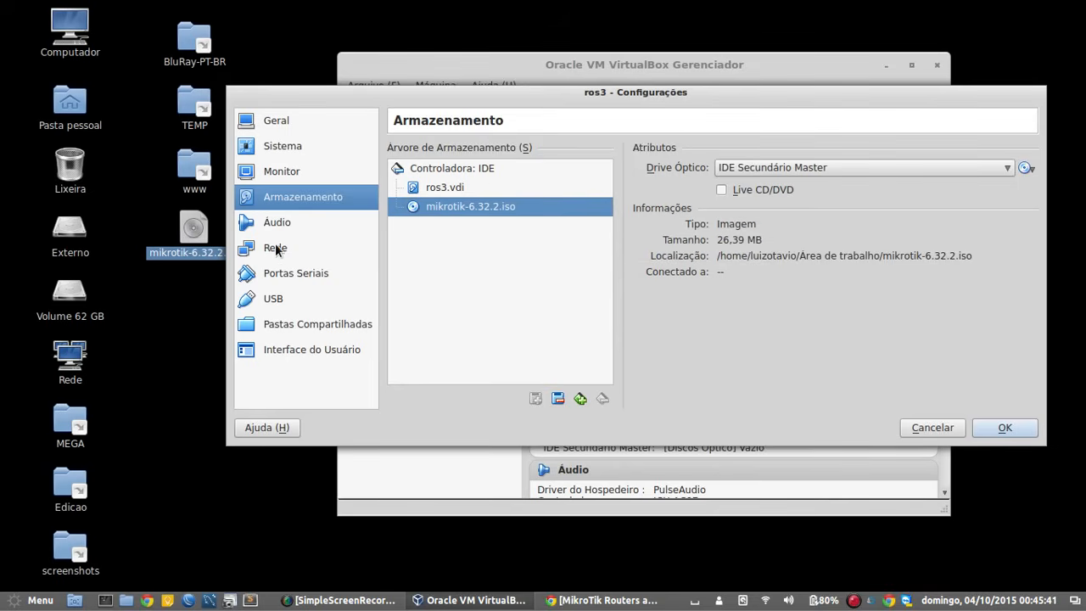
- Attach ros3's network adapter 1 in bridged mode (Placa em modo Bridge) to the wlan0 interface
left_click(248, 247)
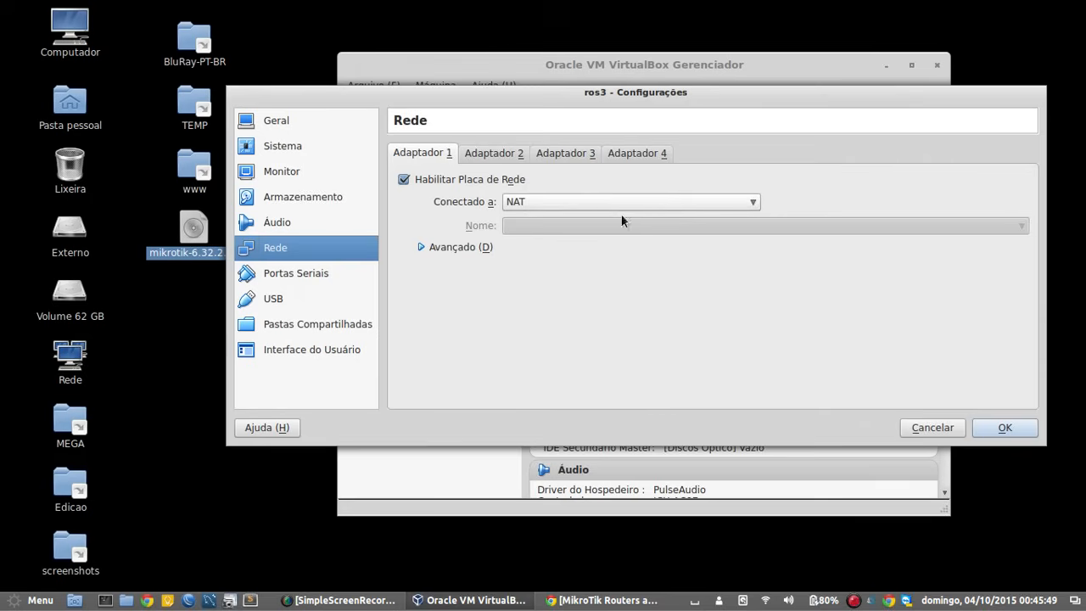
left_click(596, 203)
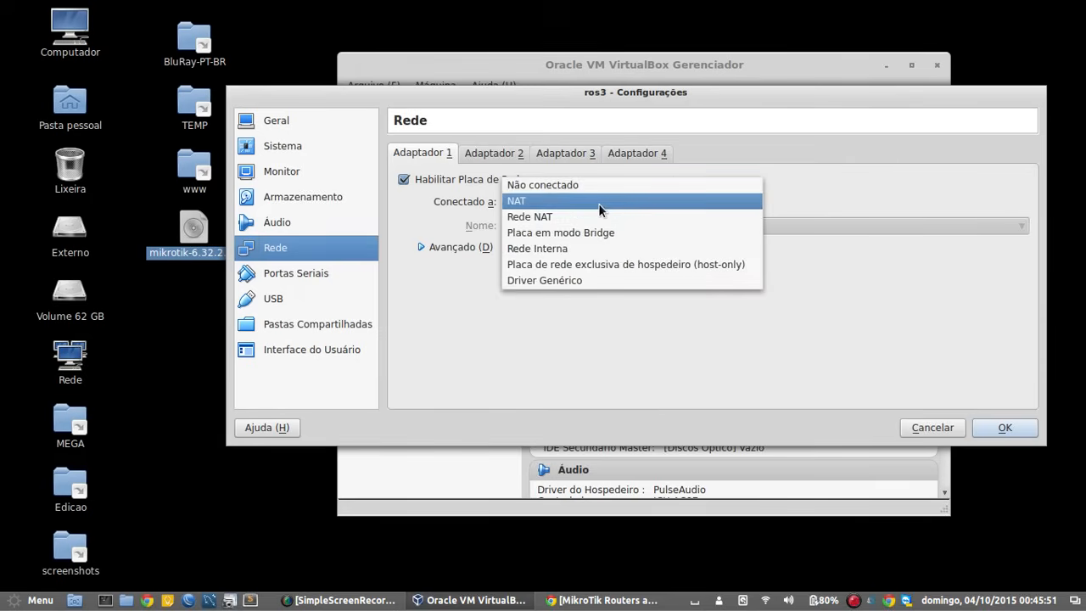
left_click(605, 231)
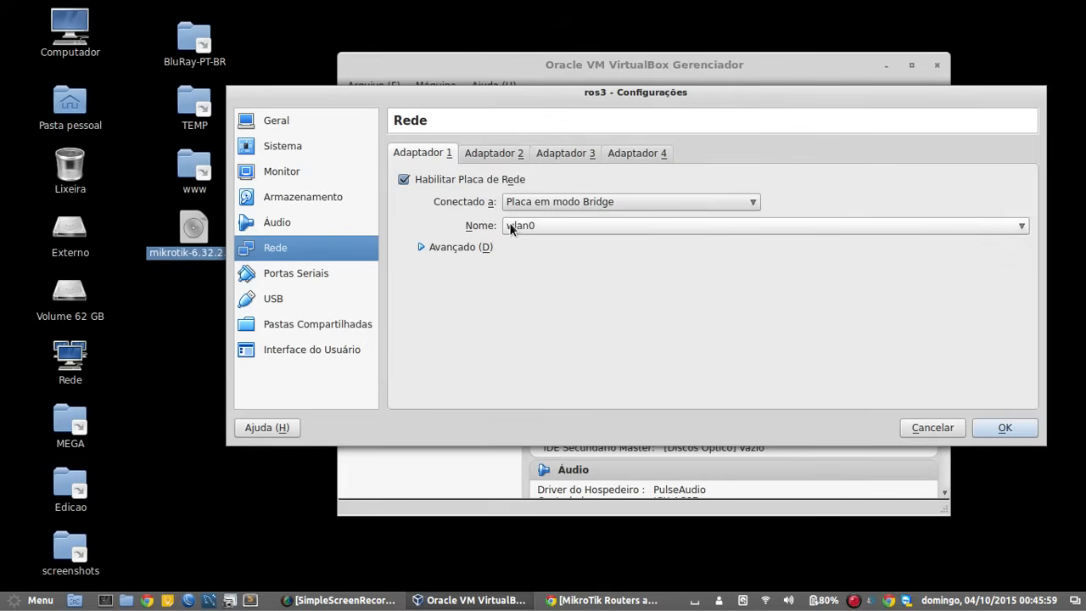
left_click(542, 224)
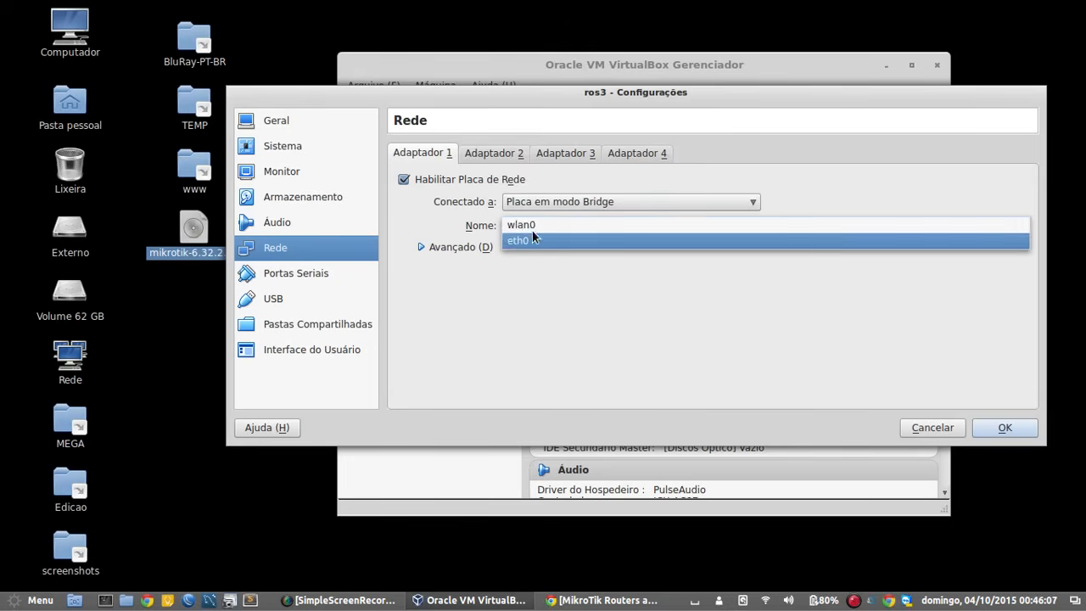
left_click(532, 227)
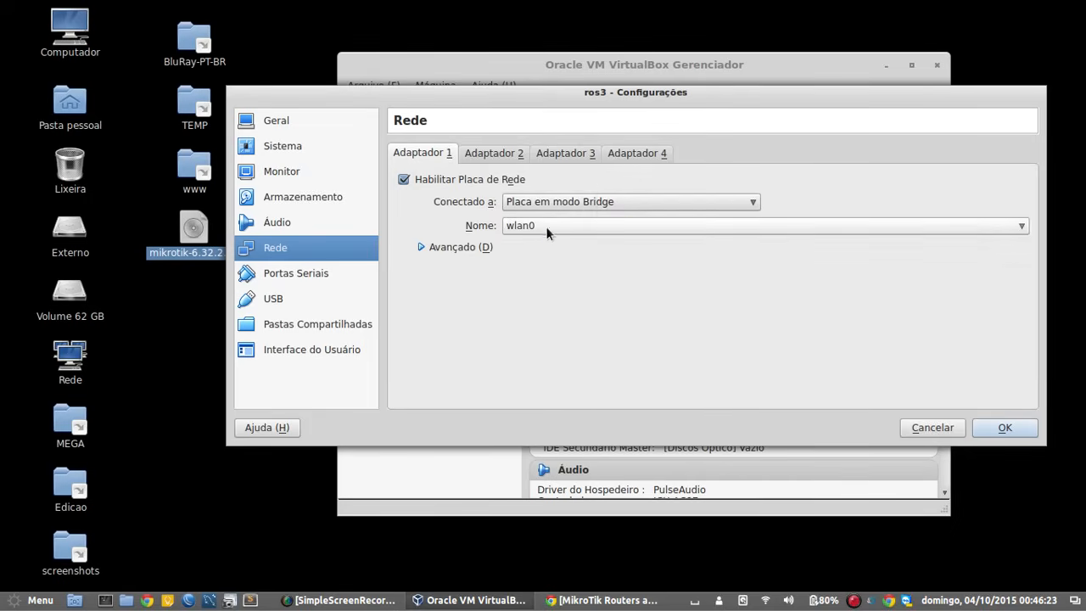
- Set adapter 1's promiscuous mode to Permitir Tudo in its advanced options
left_click(430, 249)
left_click(565, 291)
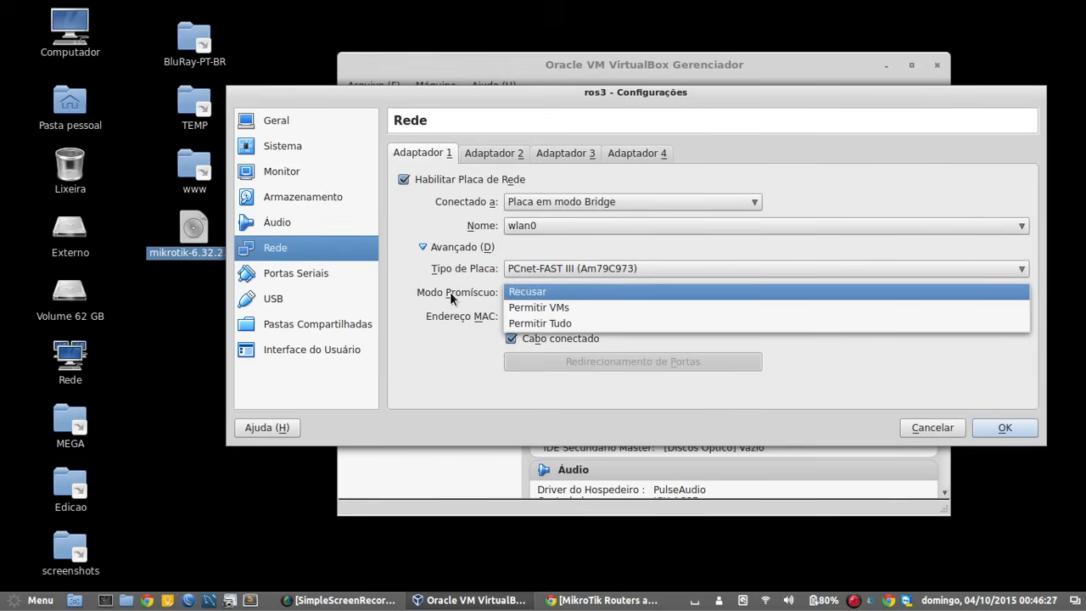
left_click(546, 322)
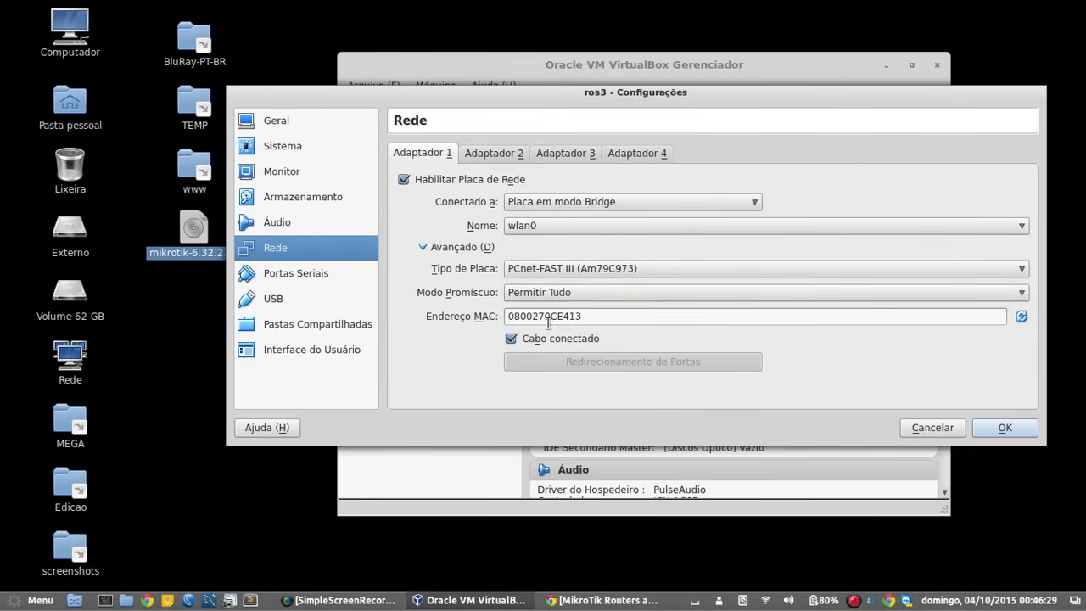
- Review the settings of network adapters 2, 3 and 4 and compare them with adapter 1
left_click(497, 153)
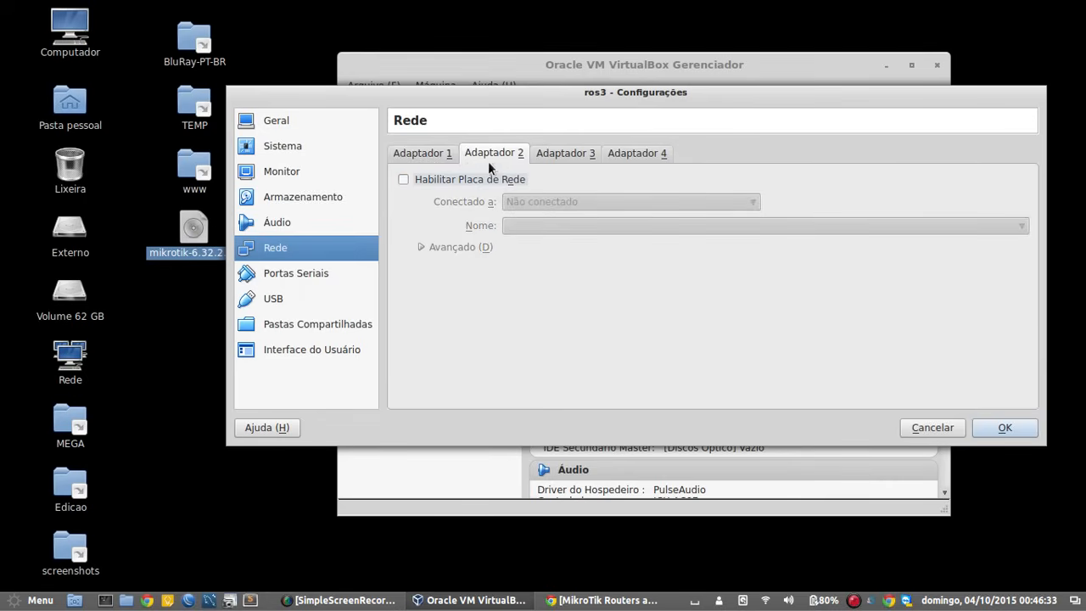
left_click(426, 155)
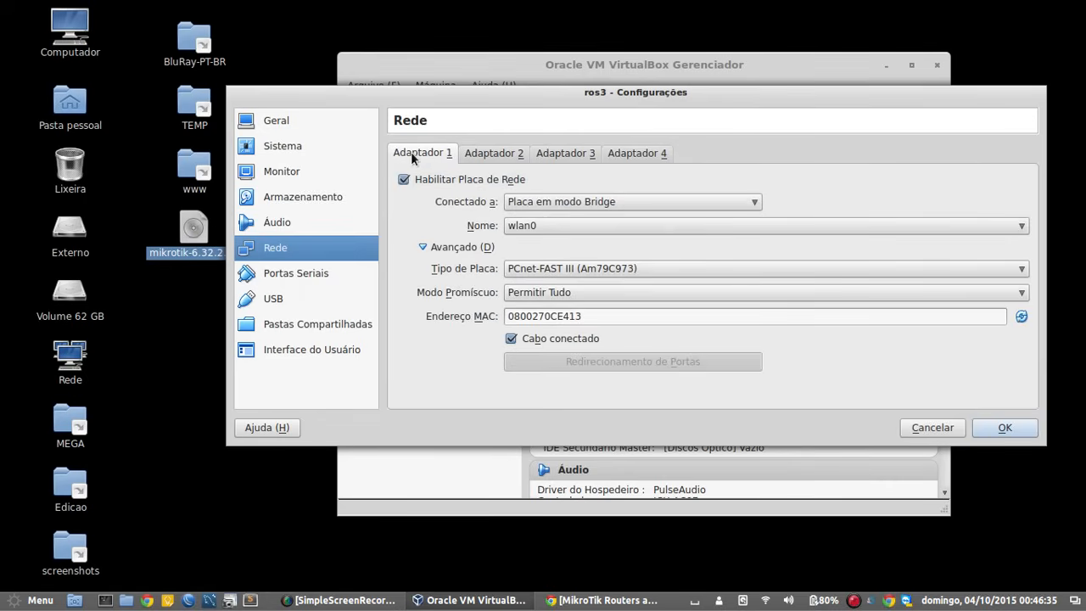
left_click(490, 153)
left_click(594, 153)
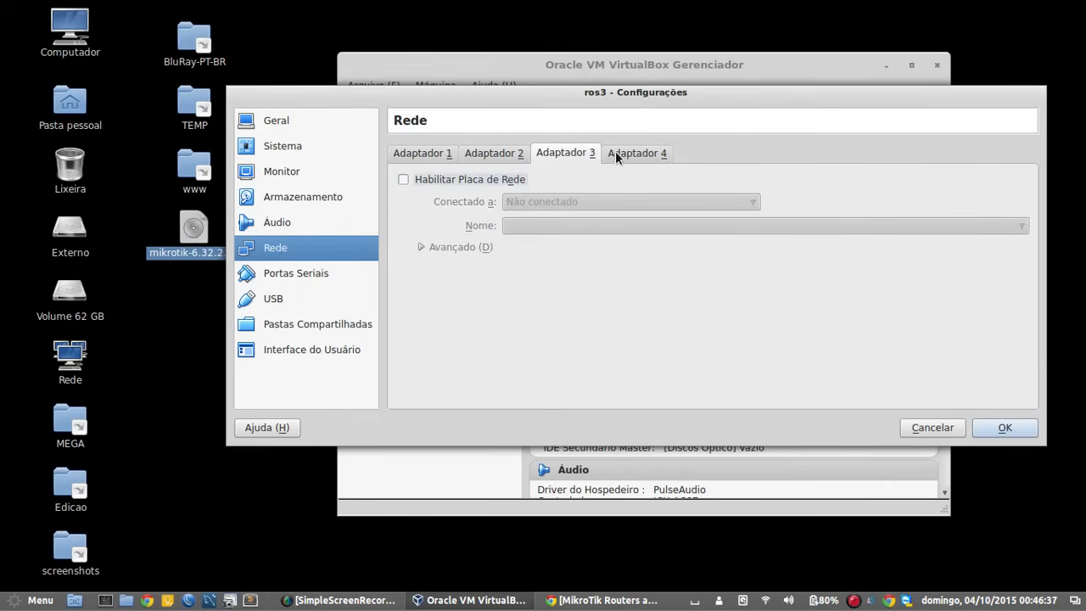
left_click(615, 152)
left_click(508, 152)
left_click(548, 153)
left_click(649, 153)
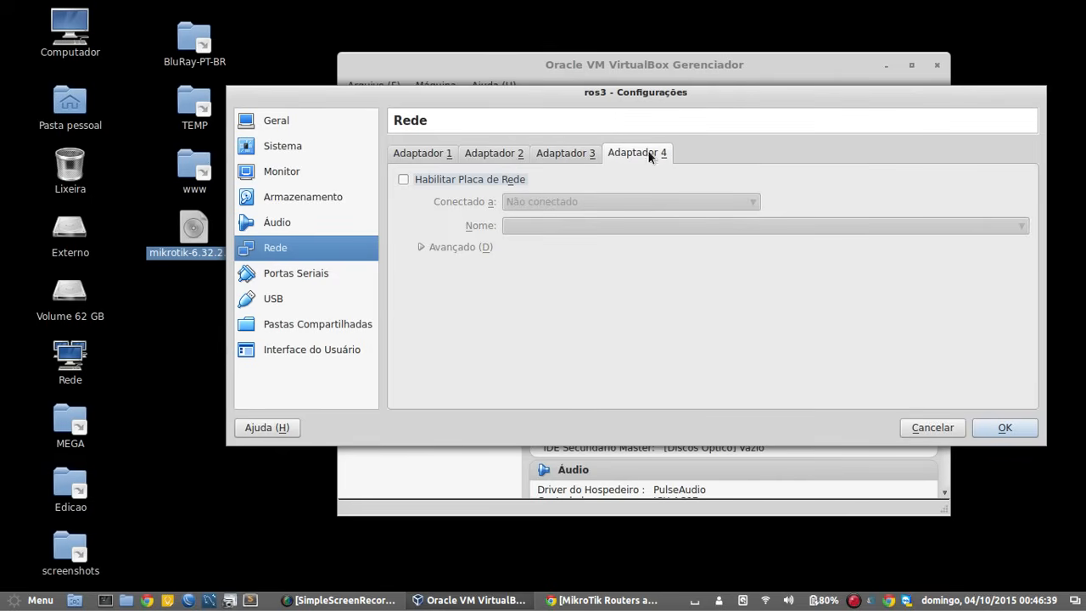
left_click(554, 152)
left_click(522, 153)
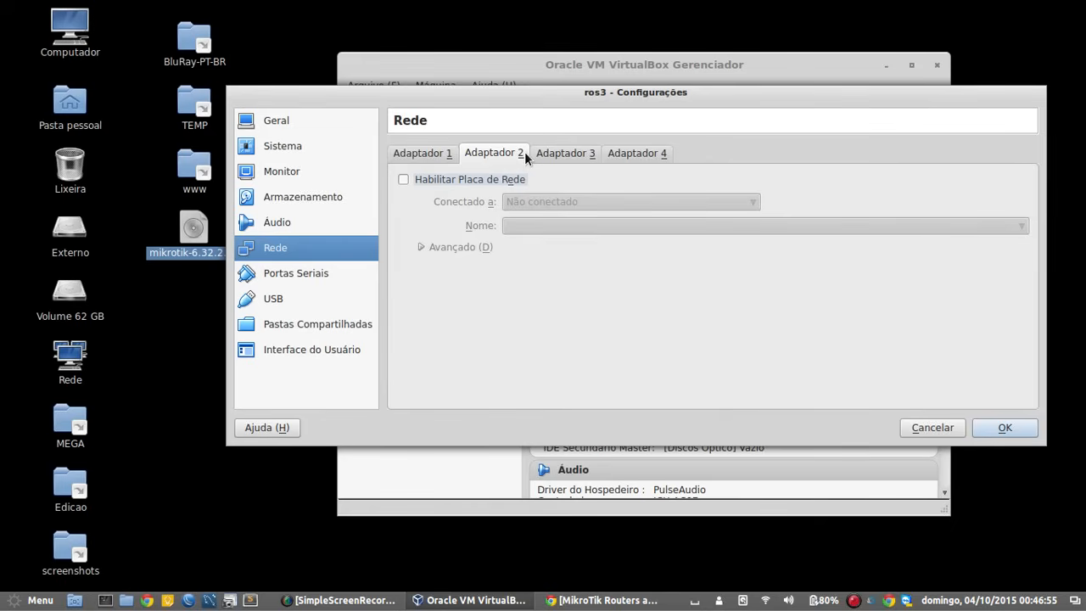
left_click(566, 153)
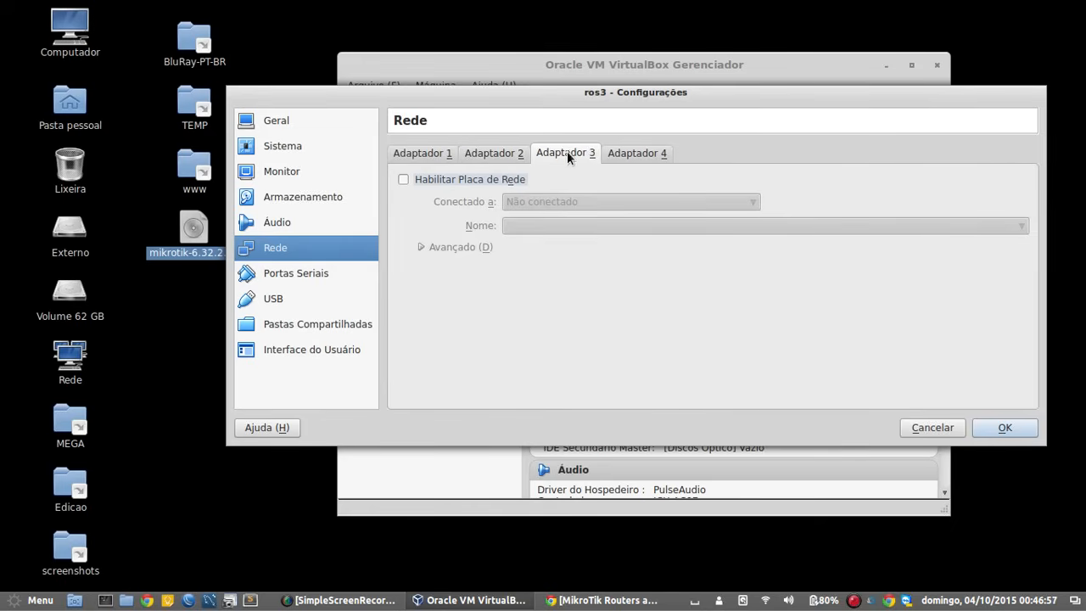
left_click(629, 151)
left_click(430, 155)
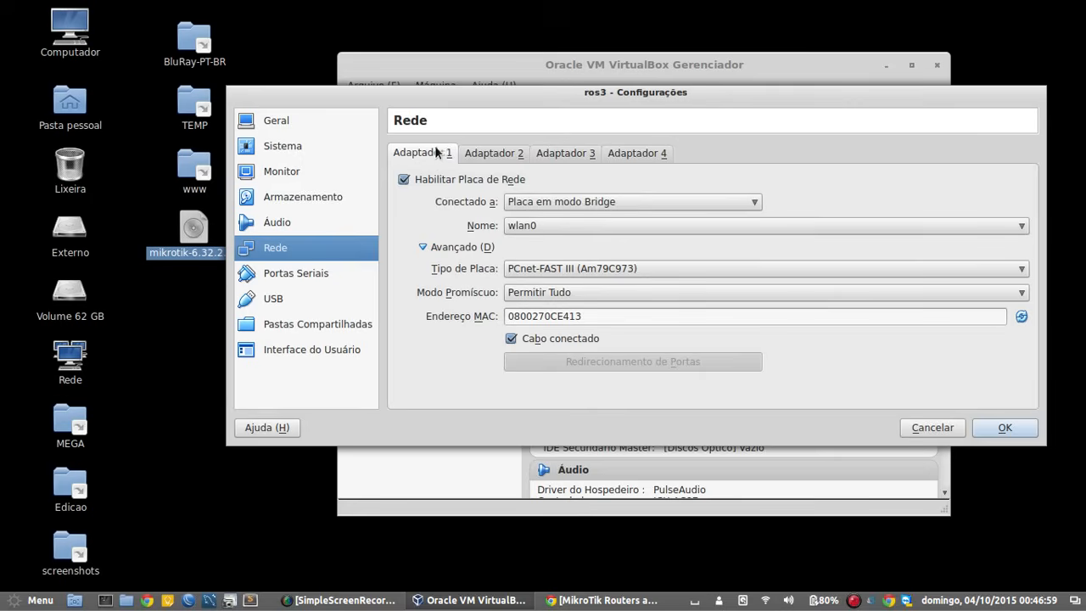
- Enable ros3's network adapter 2, attach it to an internal network (Rede Interna) and set its promiscuous mode to Permitir Tudo
left_click(502, 155)
left_click(462, 180)
left_click(569, 203)
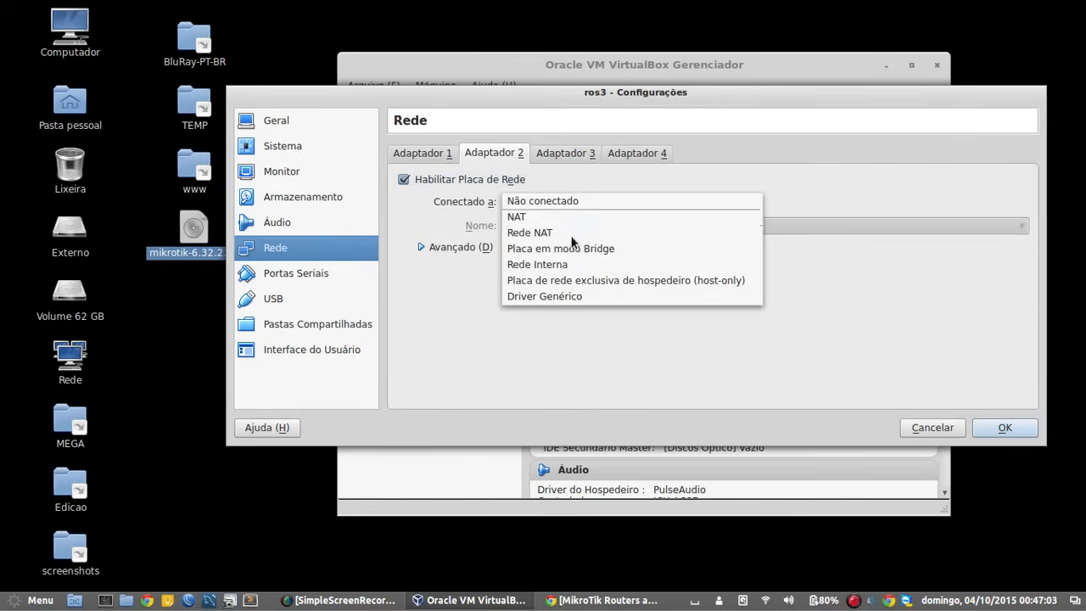
left_click(740, 263)
left_click(434, 249)
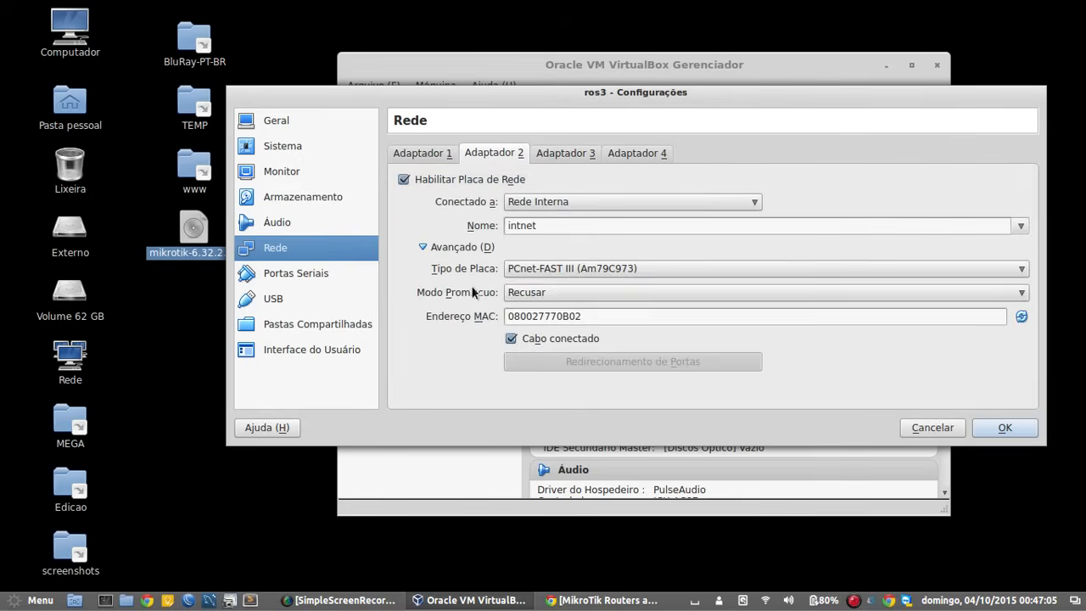
left_click(547, 291)
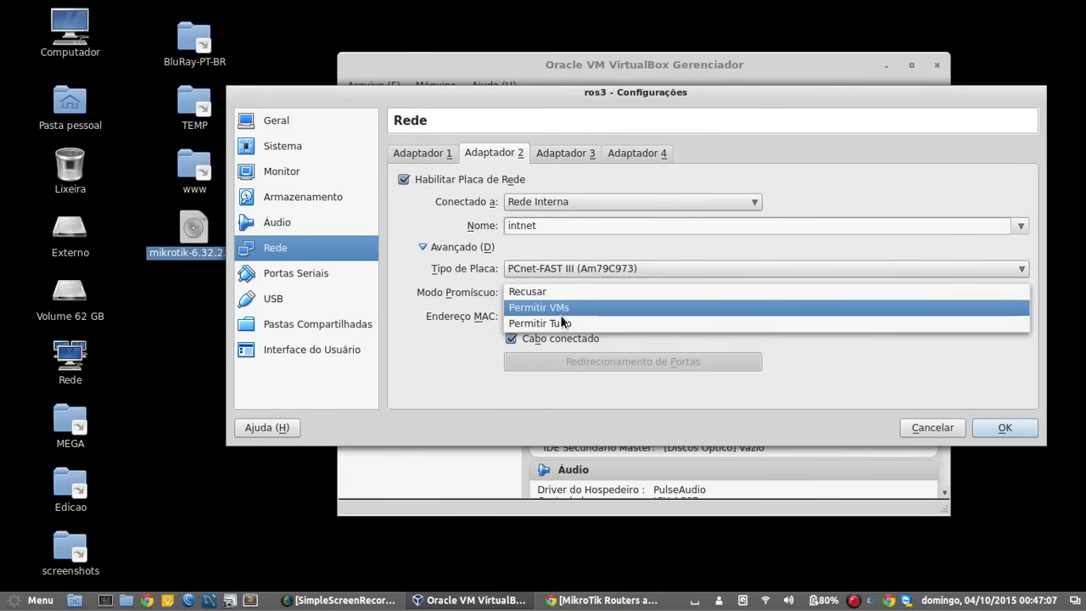
left_click(566, 323)
- Enable network adapter 3 as Rede Interna with its promiscuous mode set to Permitir Tudo
left_click(566, 153)
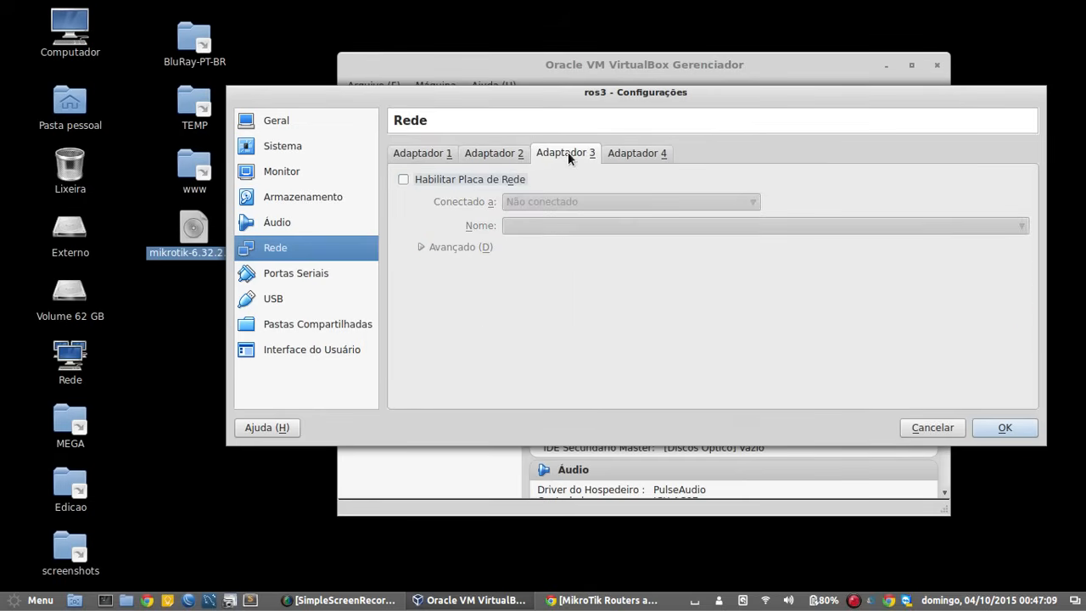
left_click(485, 179)
left_click(539, 204)
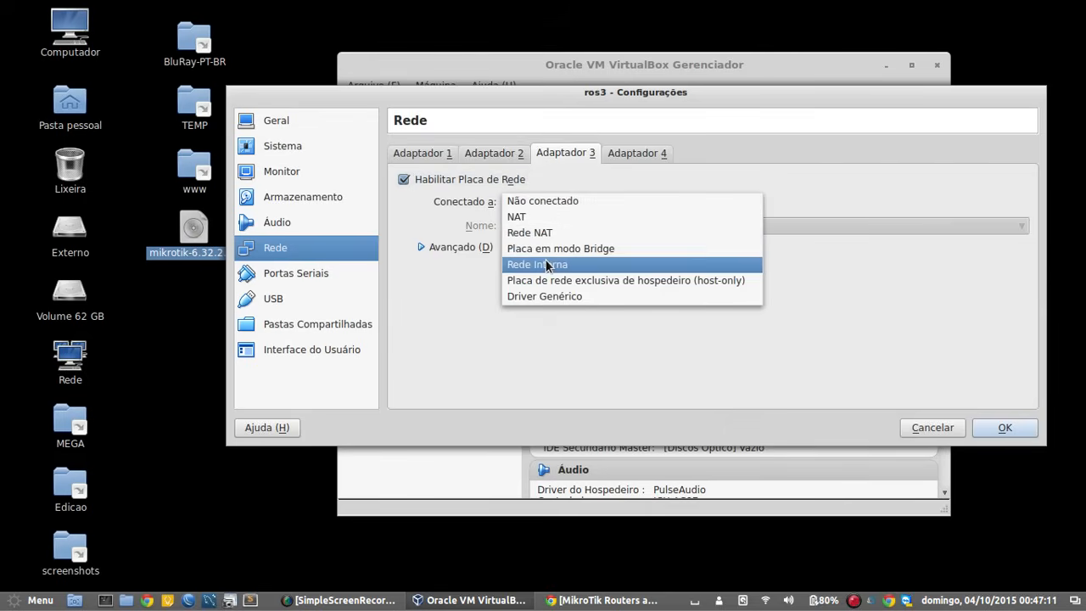
left_click(537, 264)
left_click(472, 247)
left_click(529, 293)
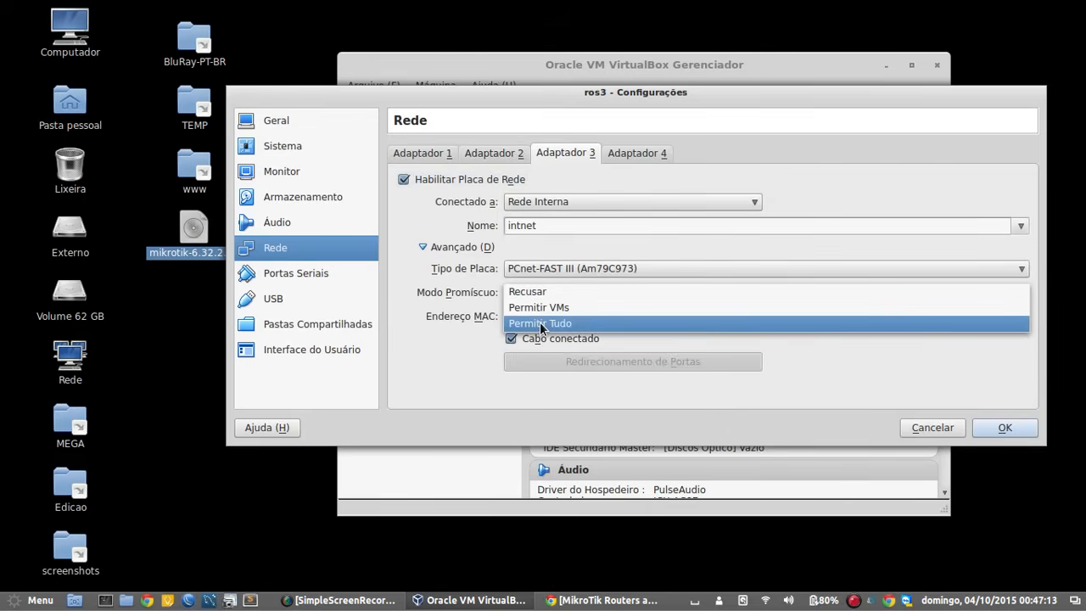
left_click(541, 323)
- Enable network adapter 4 as Rede Interna with promiscuous mode Permitir Tudo, and save the ros3 settings
left_click(616, 152)
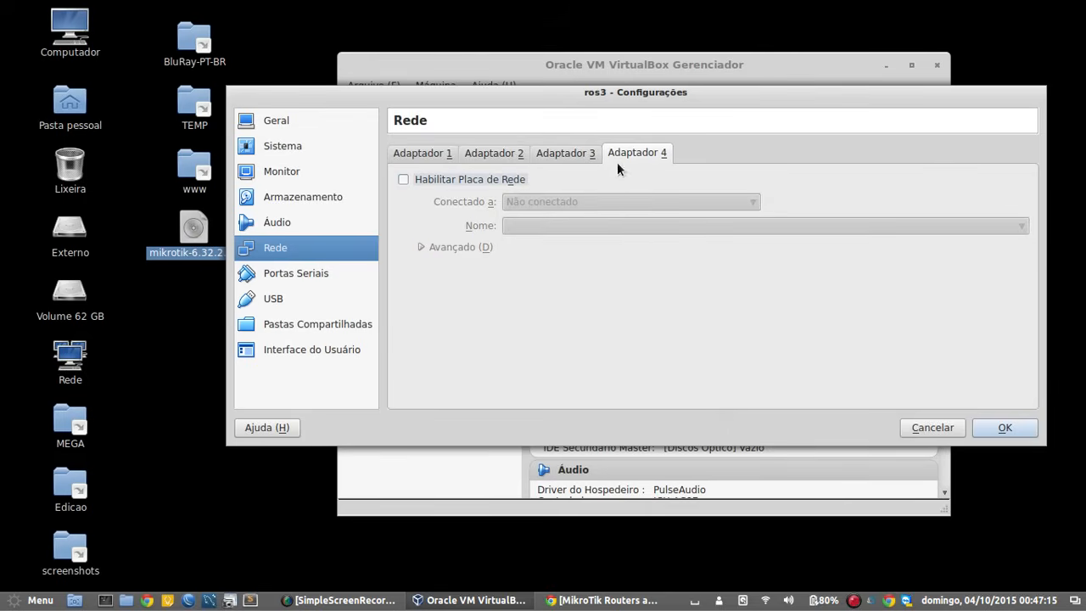
left_click(516, 181)
left_click(542, 201)
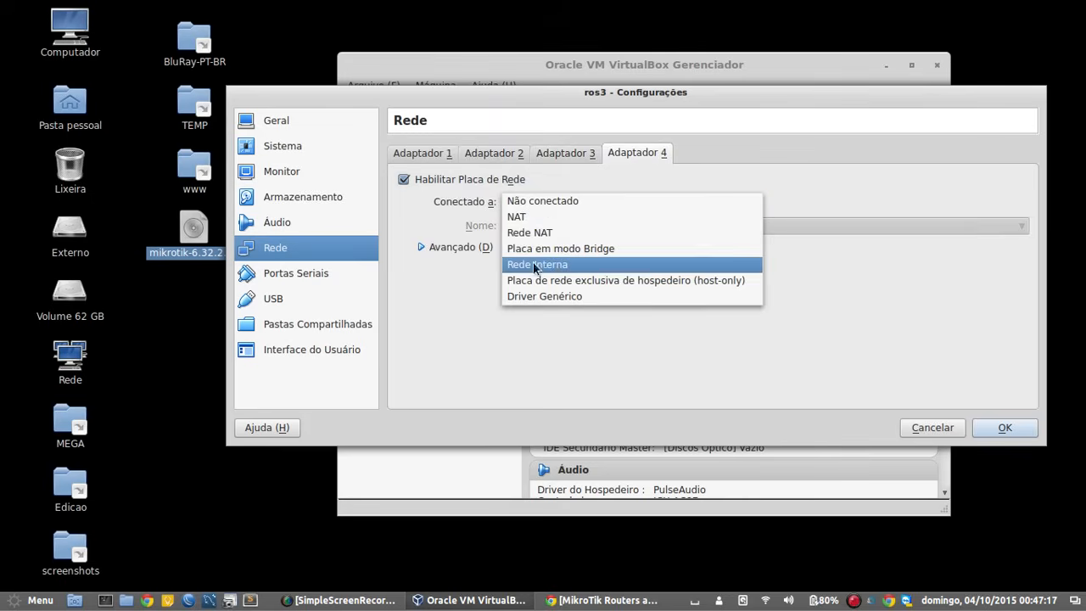
left_click(539, 264)
left_click(477, 249)
left_click(530, 292)
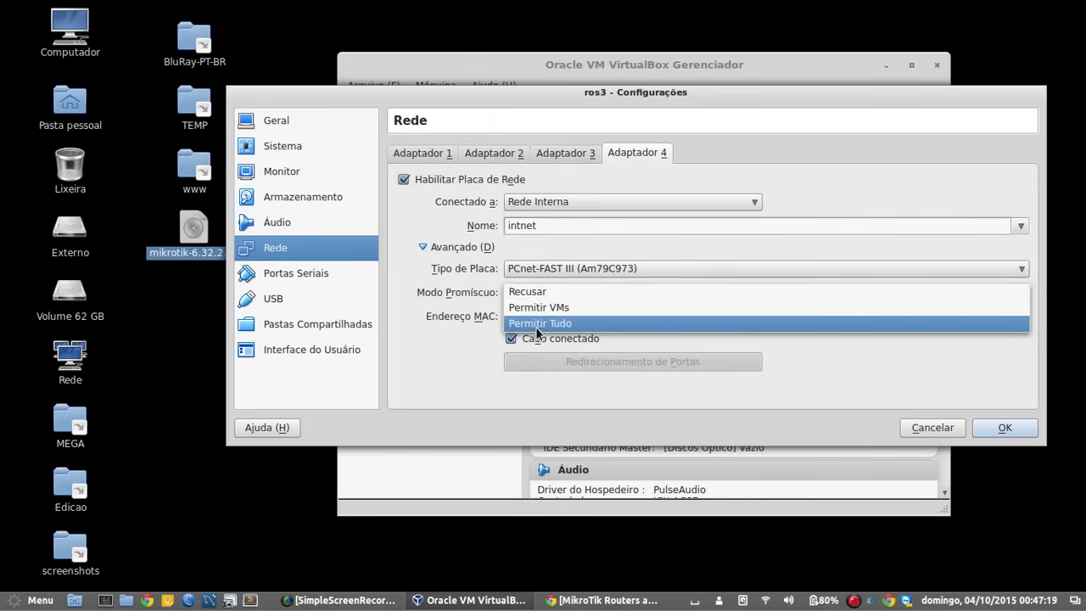
left_click(540, 323)
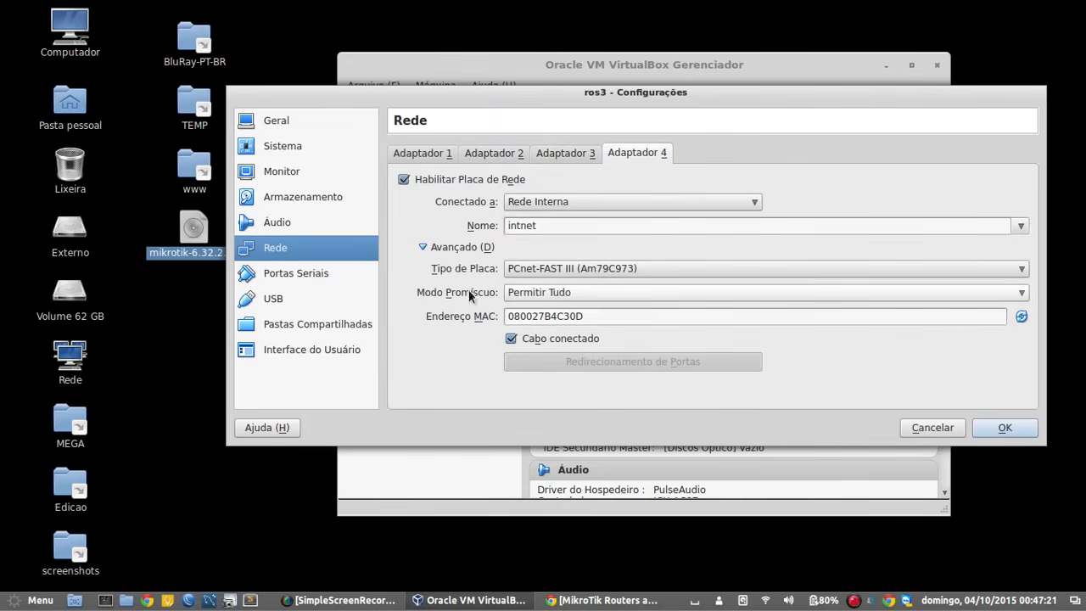
left_click(988, 428)
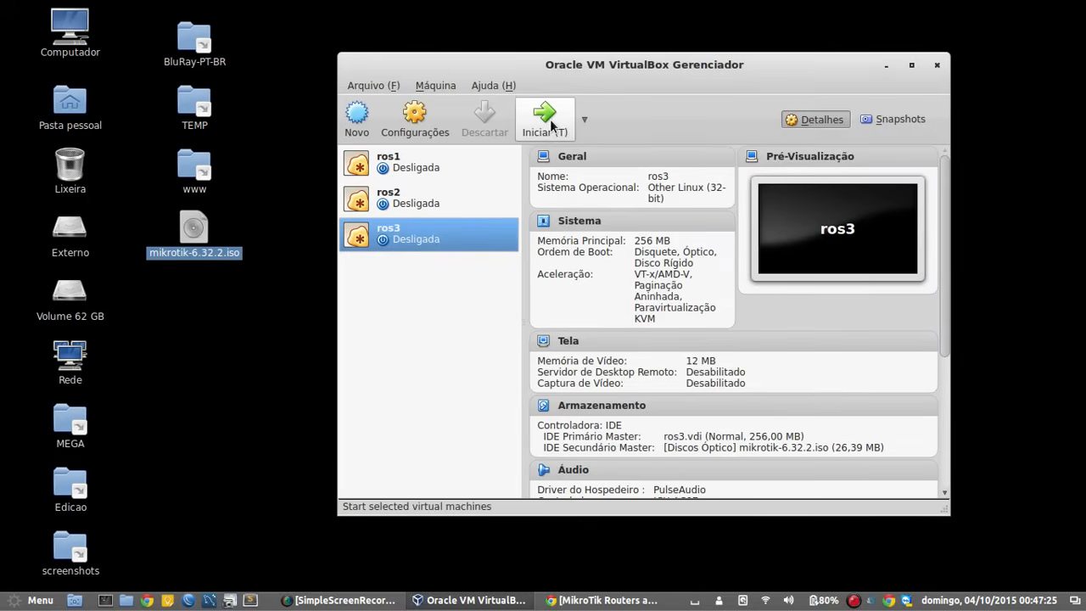
- Start the ros3 virtual machine and dismiss the notification bars over its console
left_click(550, 125)
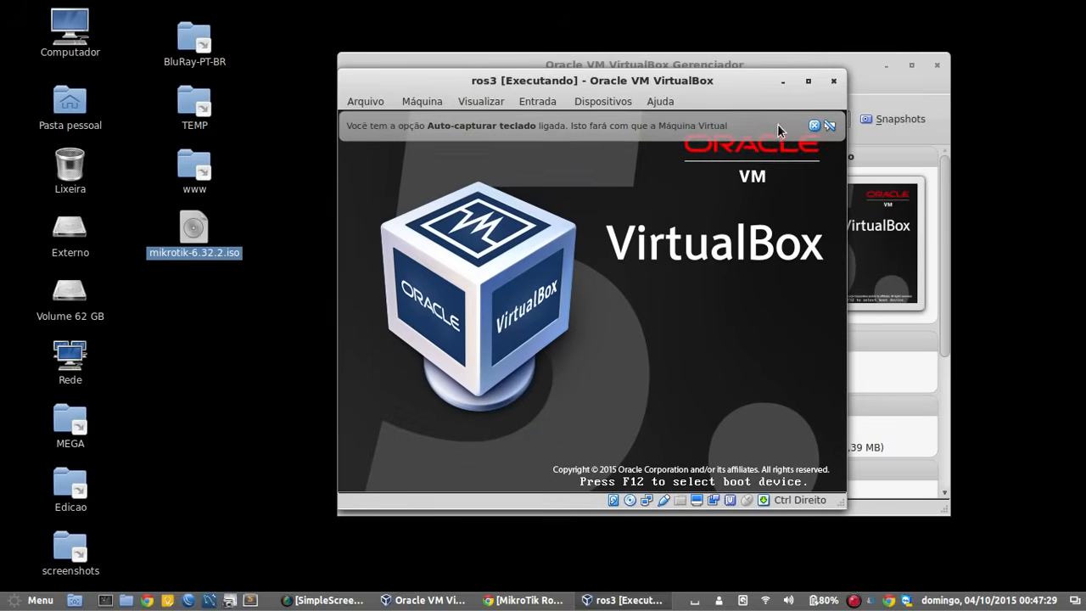
left_click(174, 269)
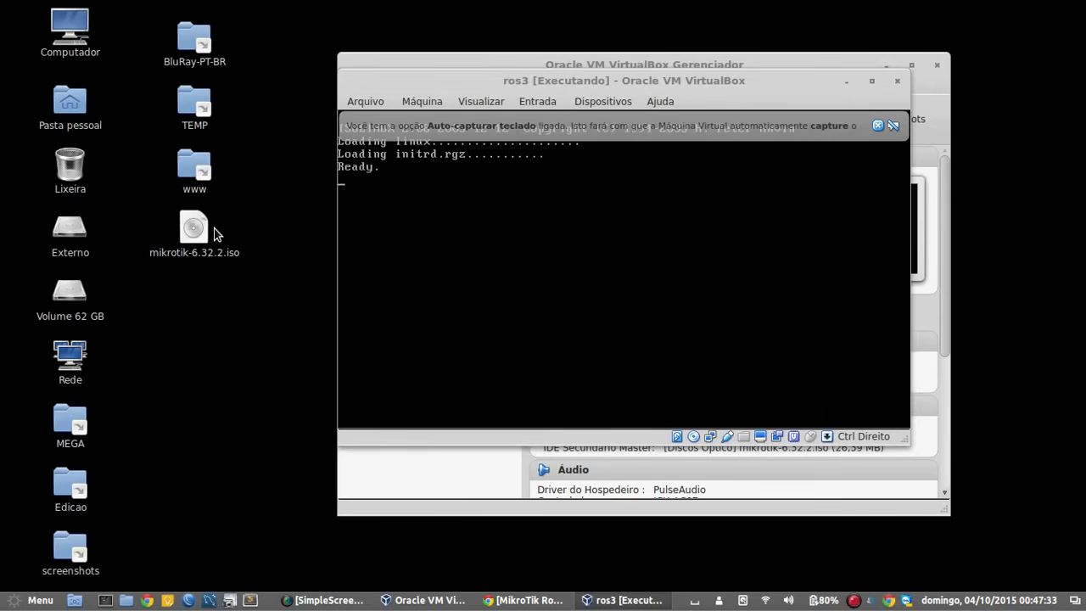
left_click(878, 124)
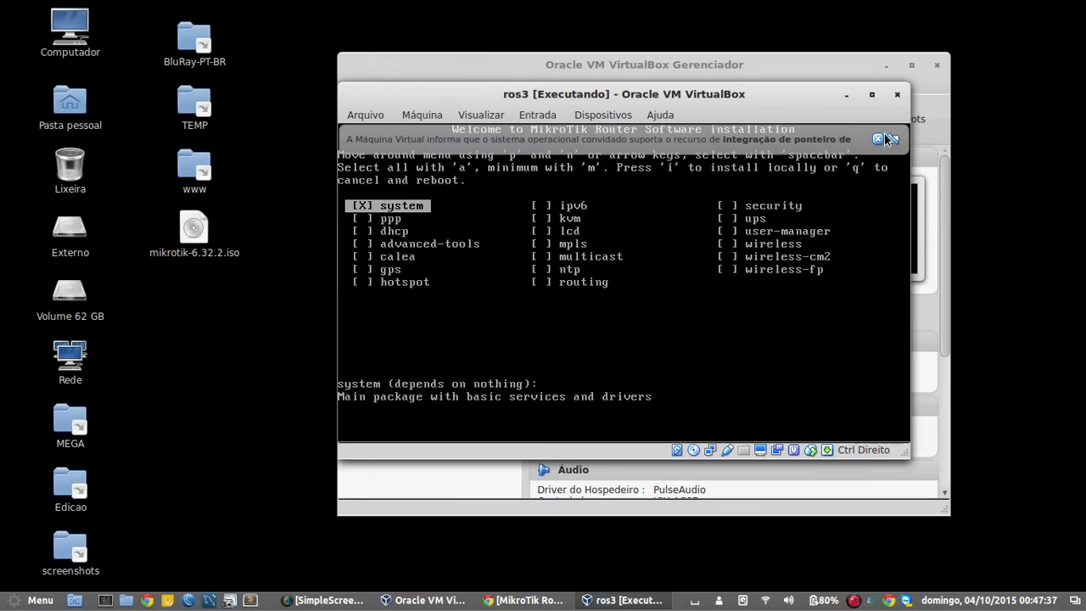
left_click(881, 139)
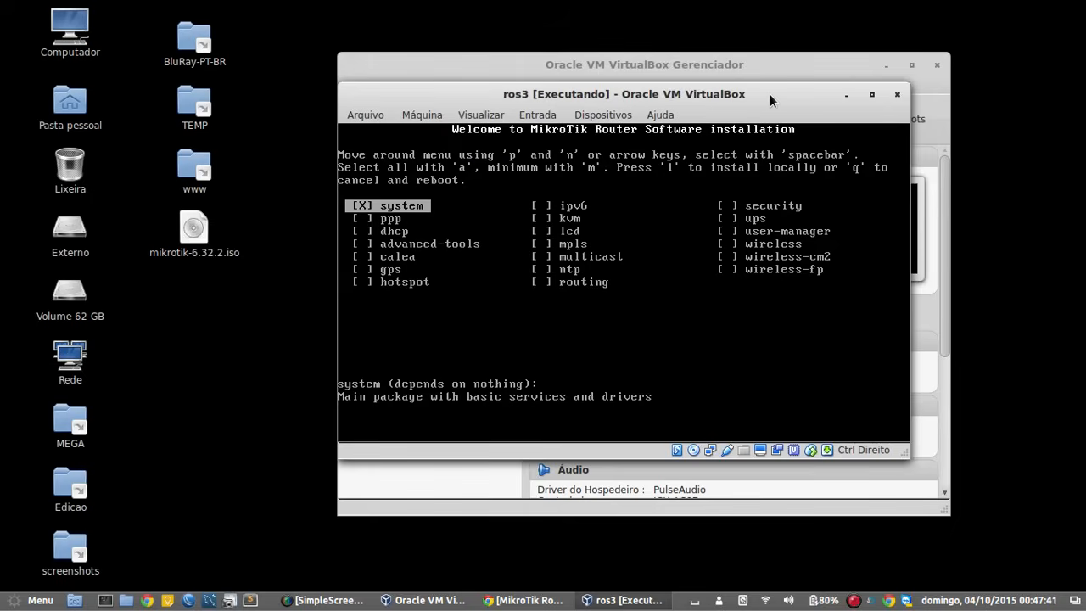
- Install RouterOS locally with all packages selected, declining to keep the old configuration and agreeing to erase the disk
key("a")
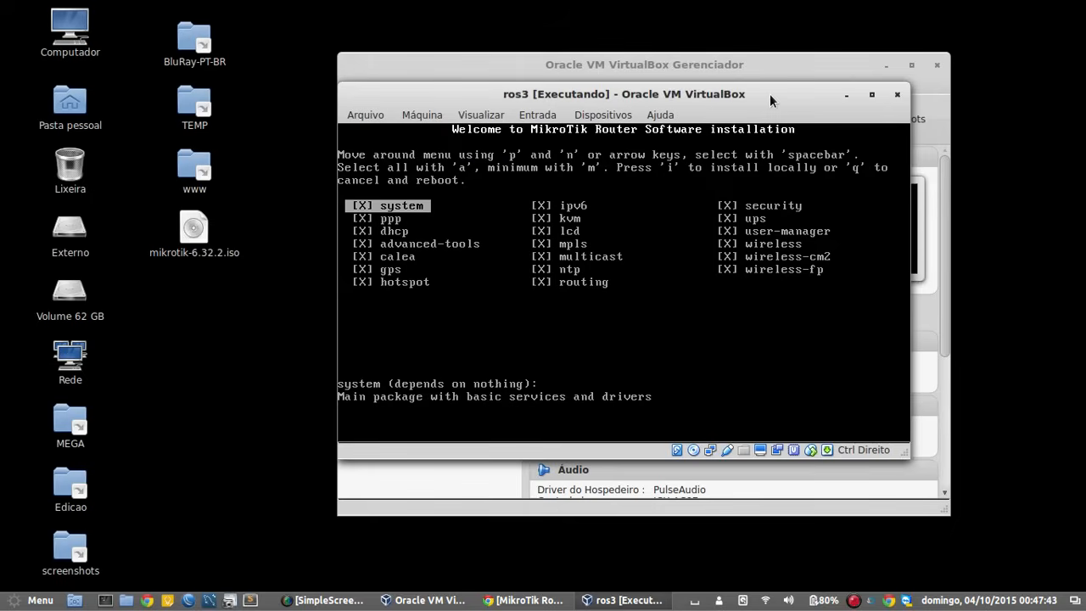
key("i")
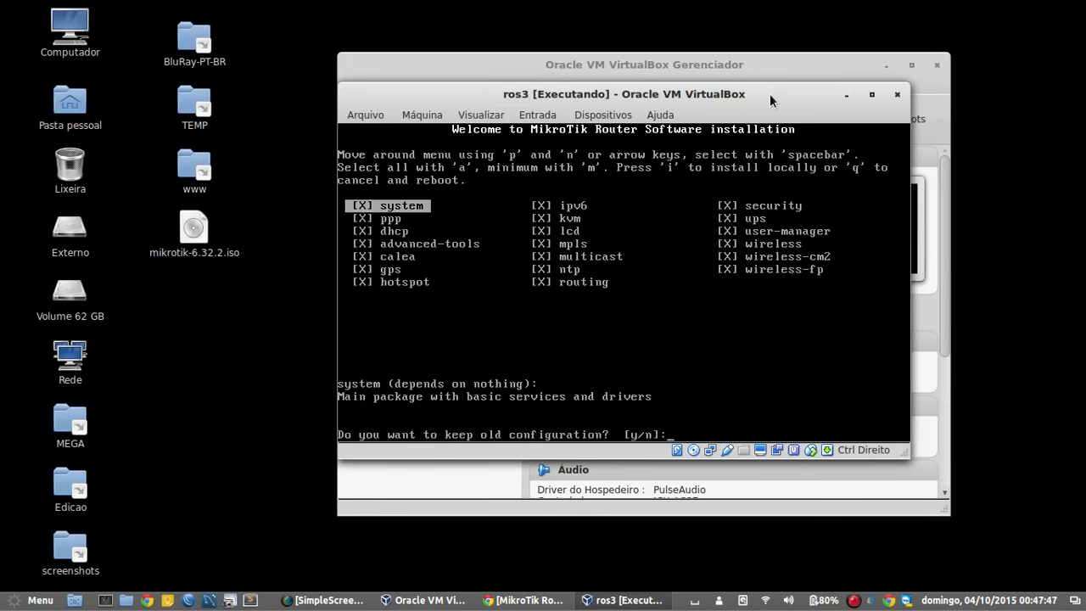
type("n")
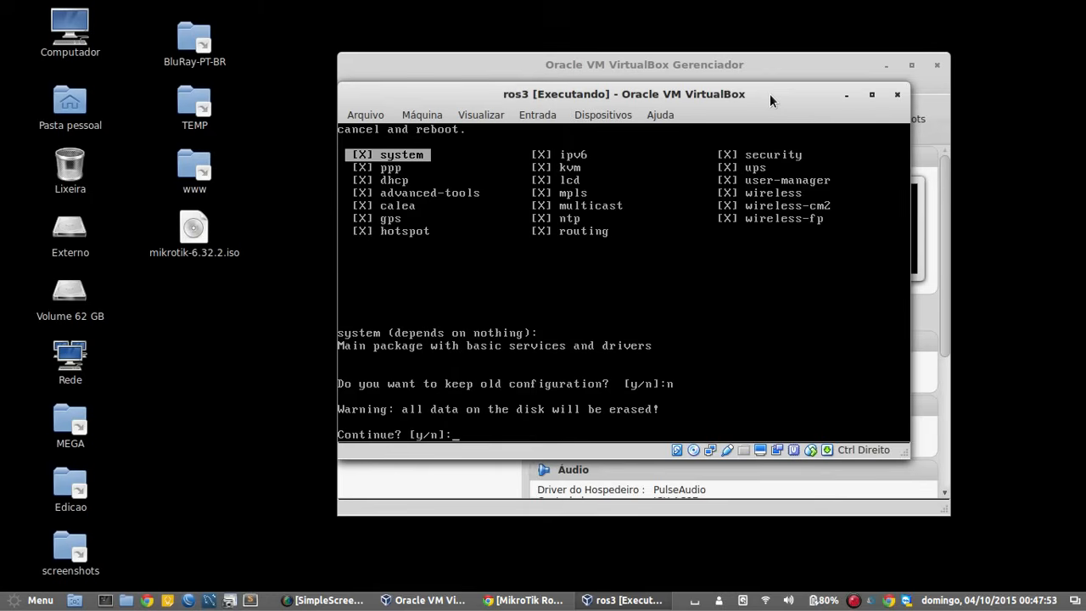
type("y")
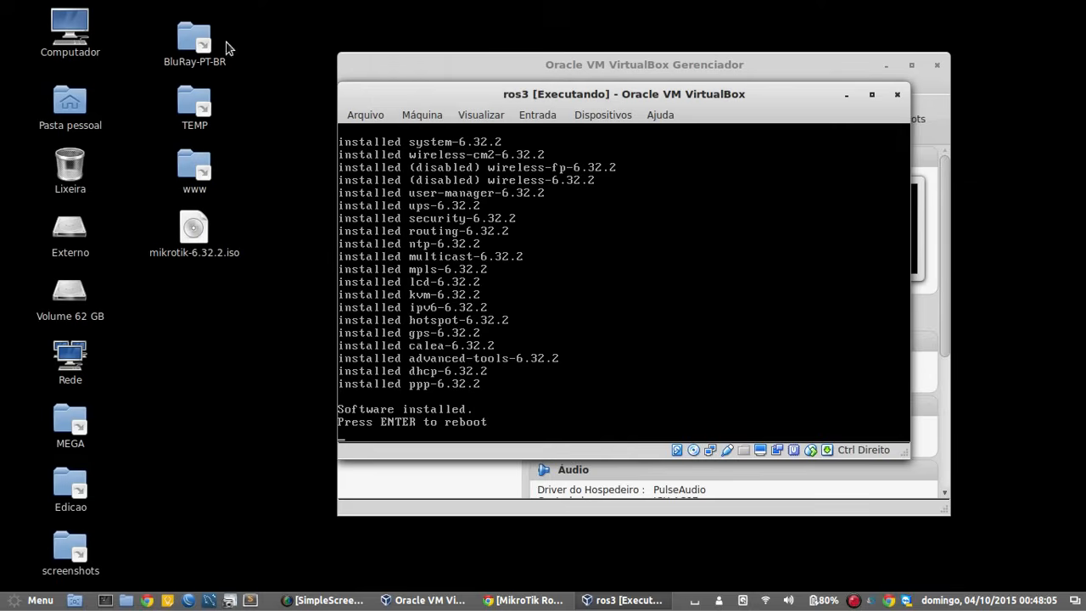
- Close the ros3 virtual machine by powering it off (Desligar a máquina) instead of rebooting
left_click_drag(734, 95, 694, 134)
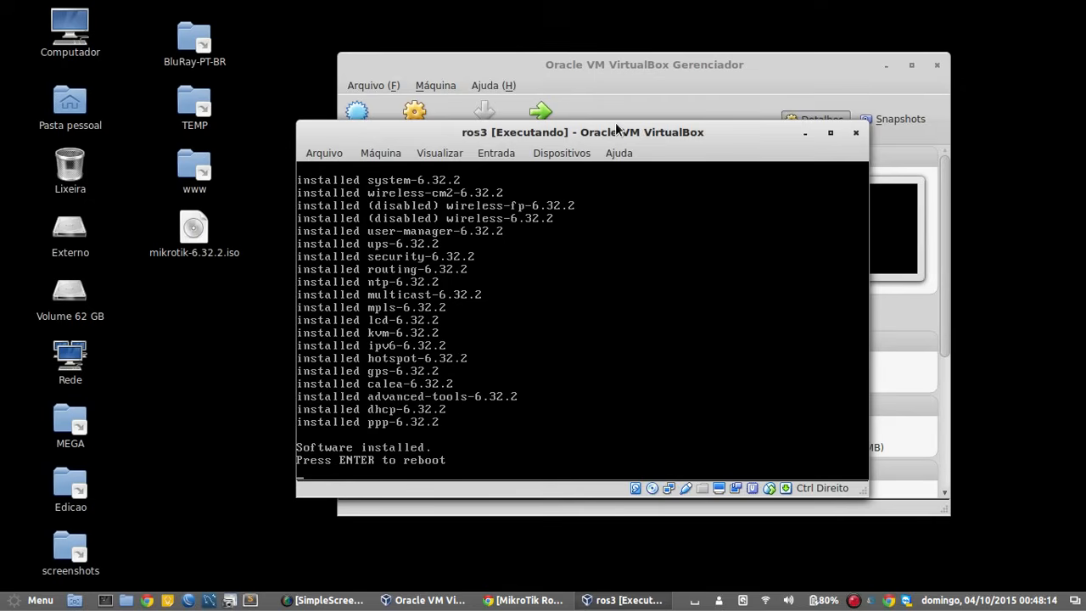
left_click(857, 133)
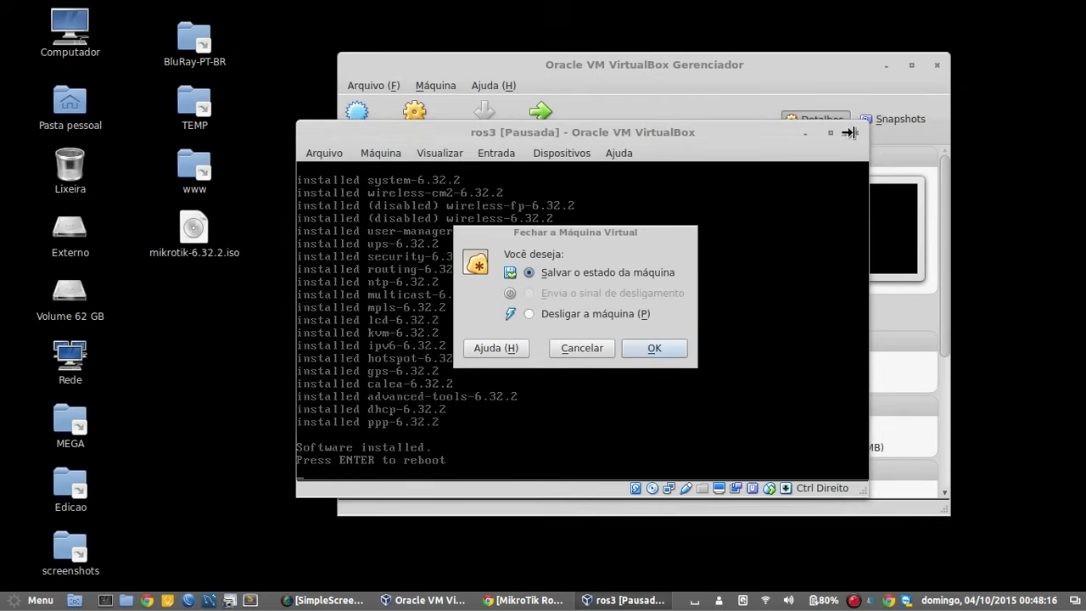
left_click(601, 319)
left_click(654, 348)
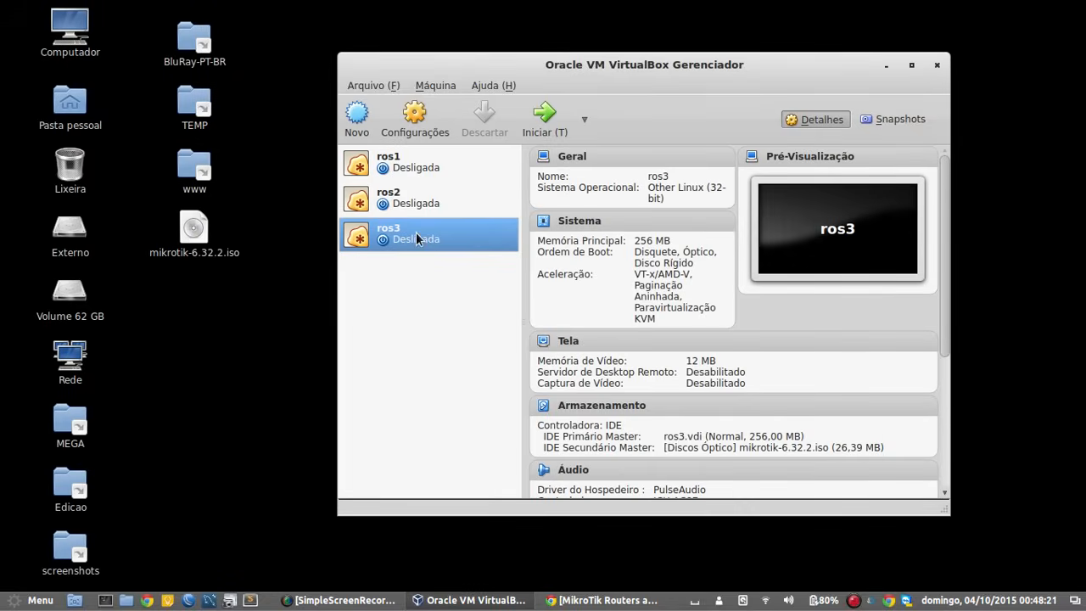
- Remove the mikrotik-6.32.2.iso disk from ros3's virtual optical drive and save the settings
left_click(421, 125)
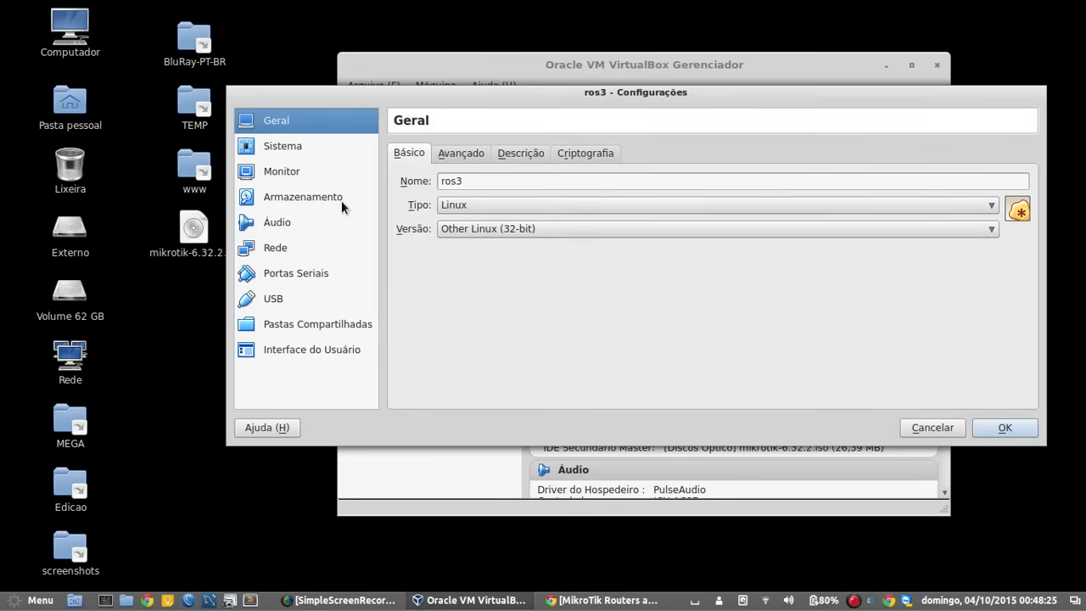
left_click(325, 195)
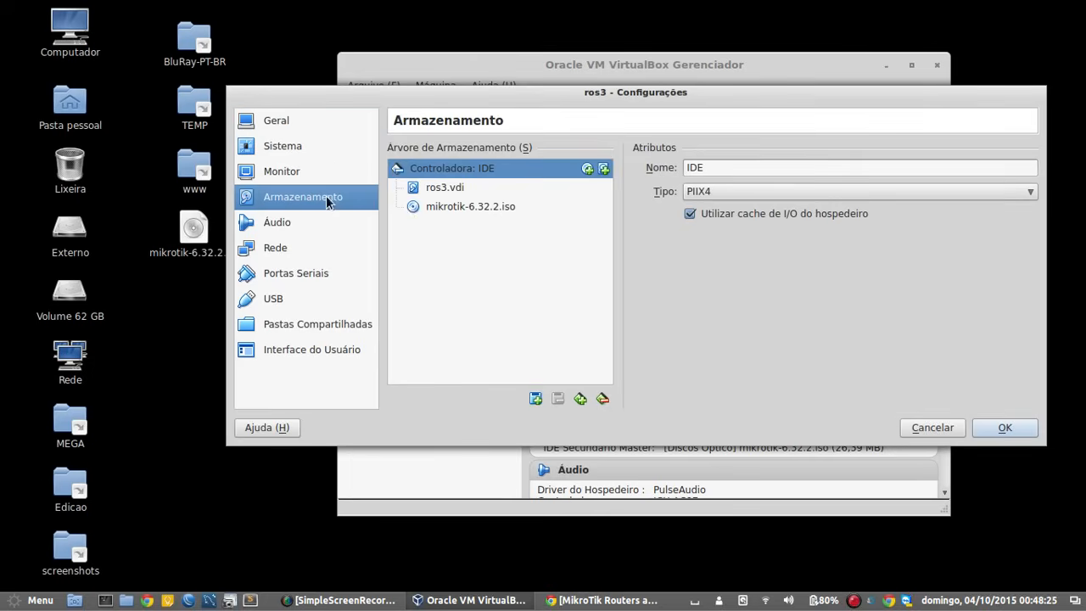
left_click(454, 205)
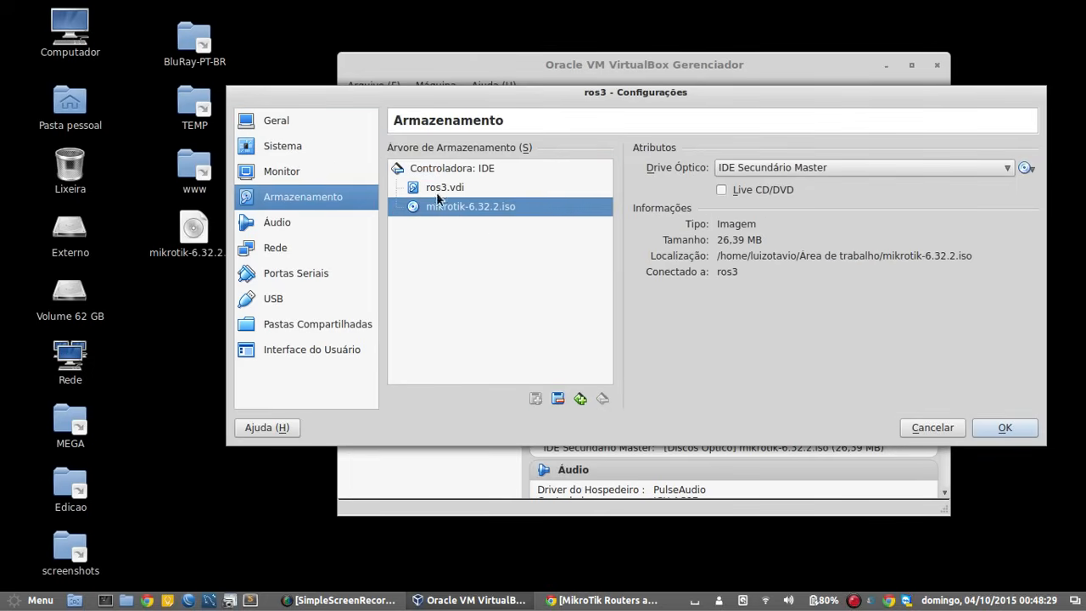
left_click(1031, 168)
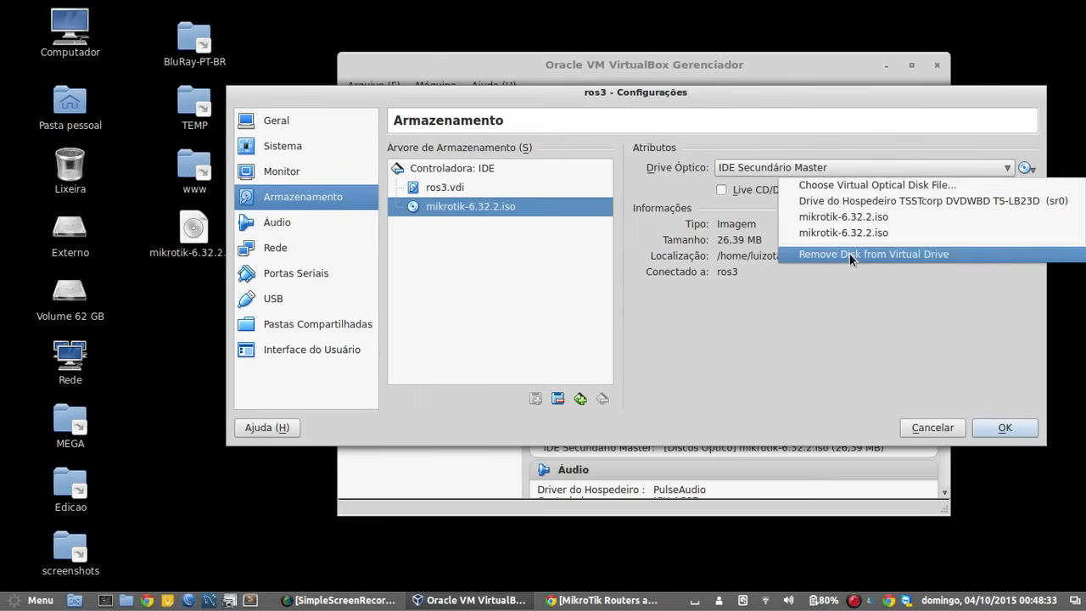
left_click(893, 253)
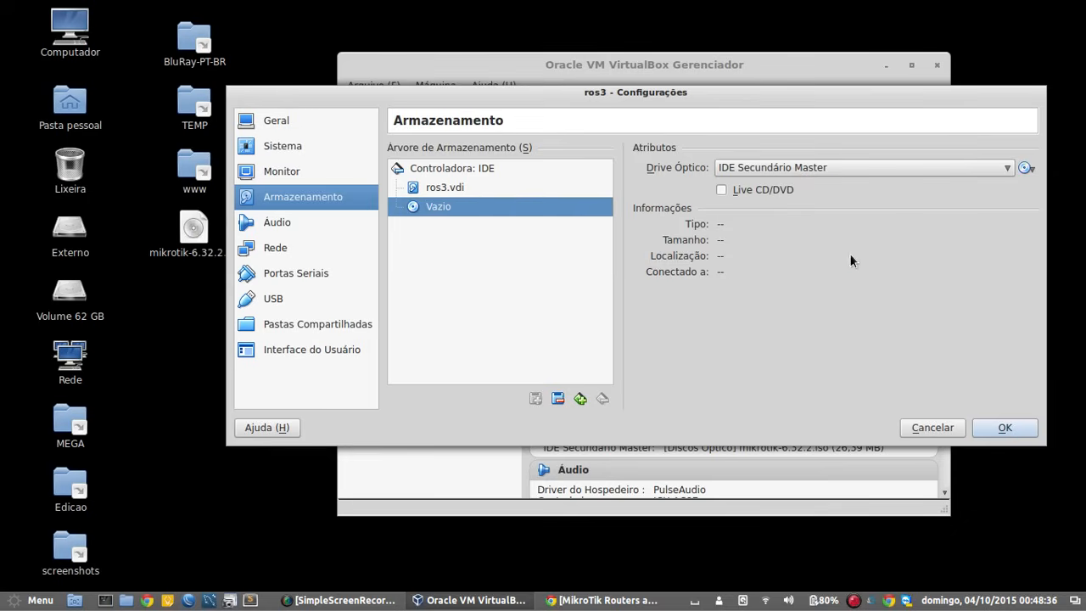
left_click(1001, 427)
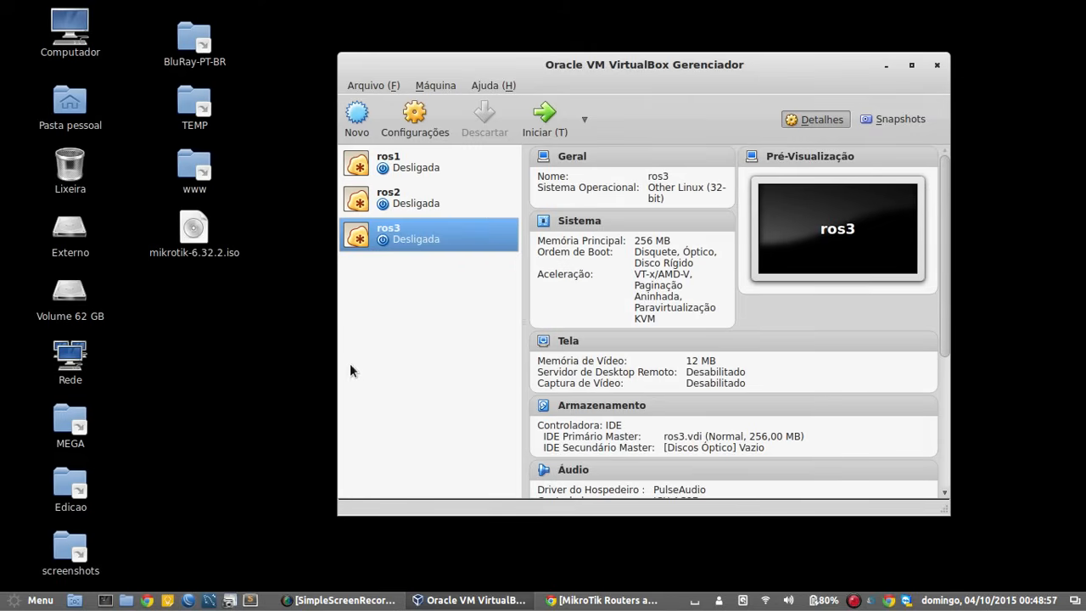
- Select the ros1 and ros2 virtual machines together and start both
left_click(389, 166)
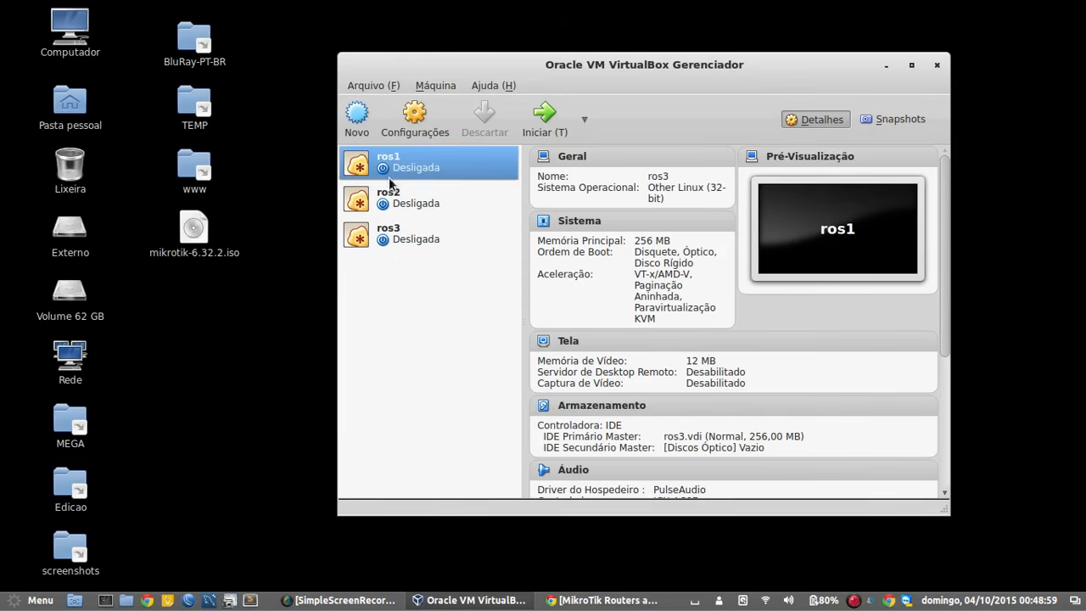
left_click(397, 201, "ctrl")
left_click(544, 119)
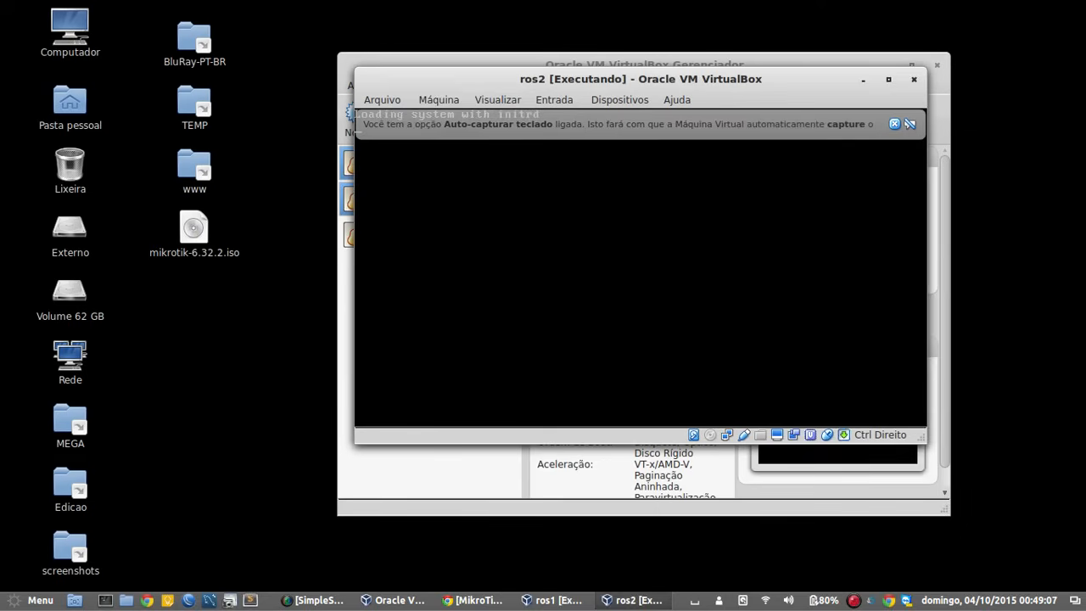
- Return to the VirtualBox manager and start the ros3 virtual machine
left_click(339, 272)
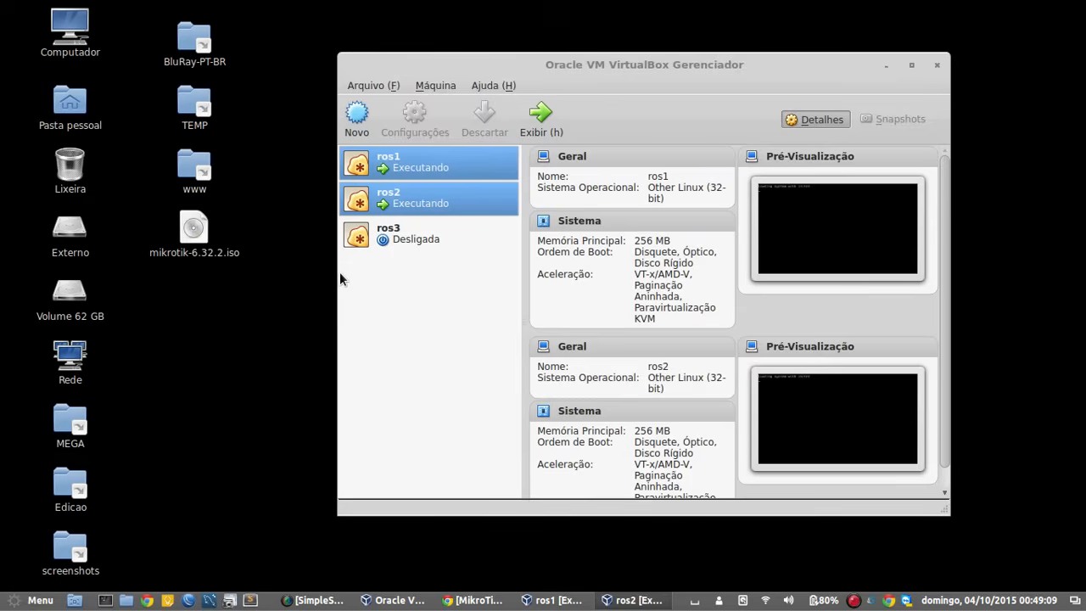
left_click(378, 232)
left_click(543, 116)
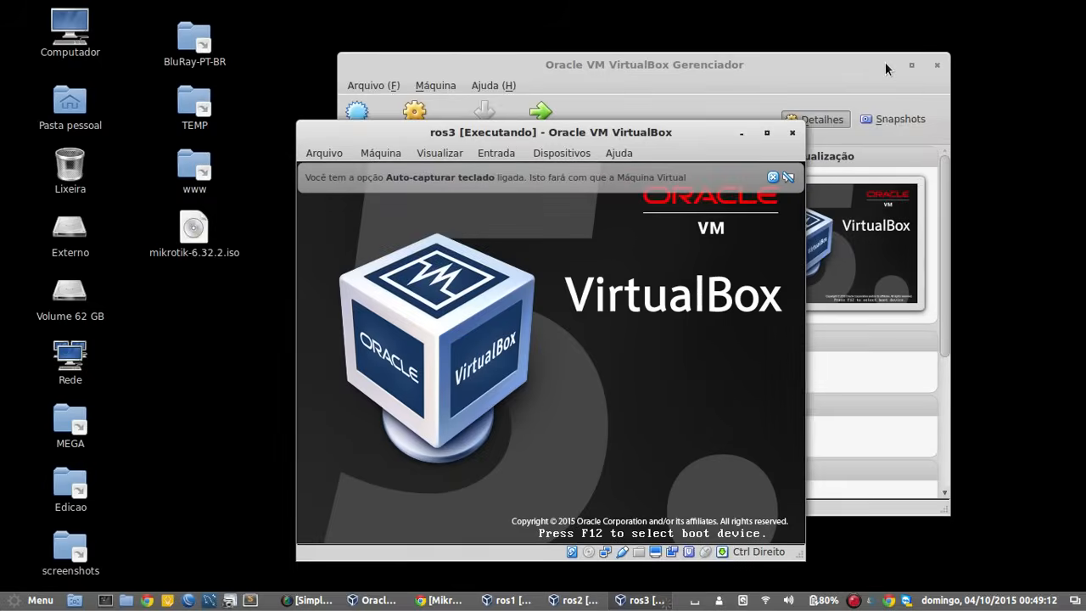
- Minimize the VirtualBox manager and rearrange the machine windows, moving ros3 aside and bringing ros2 to the front
left_click(886, 65)
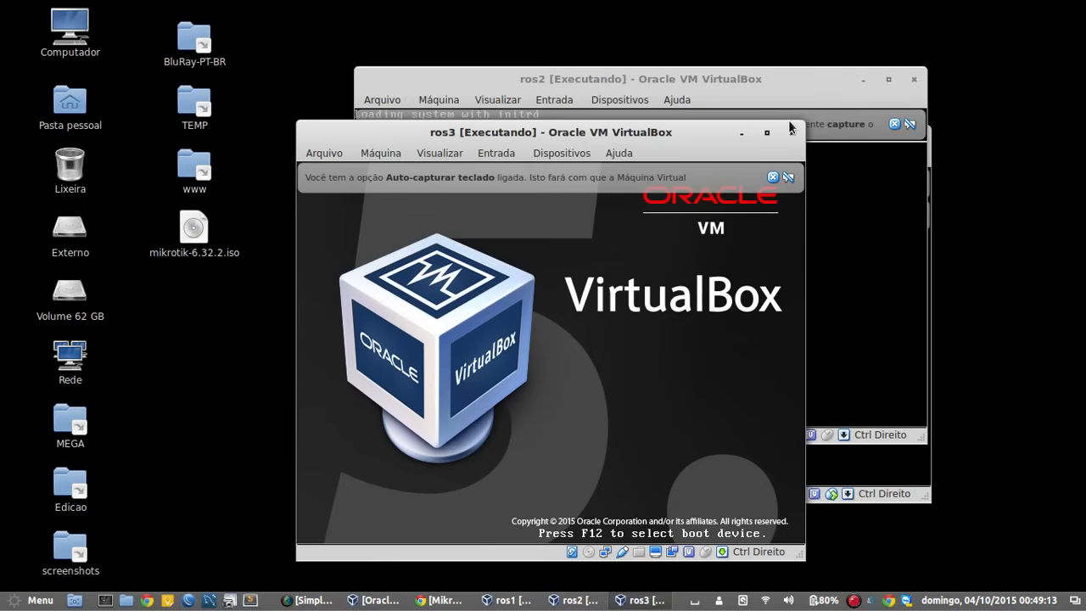
left_click_drag(669, 133, 828, 89)
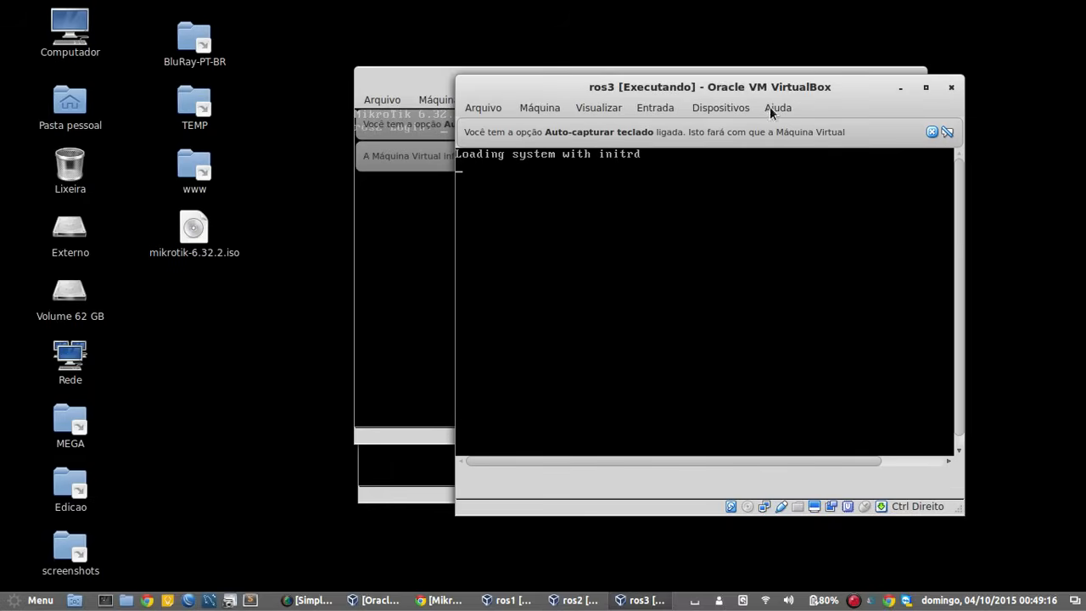
left_click(405, 77)
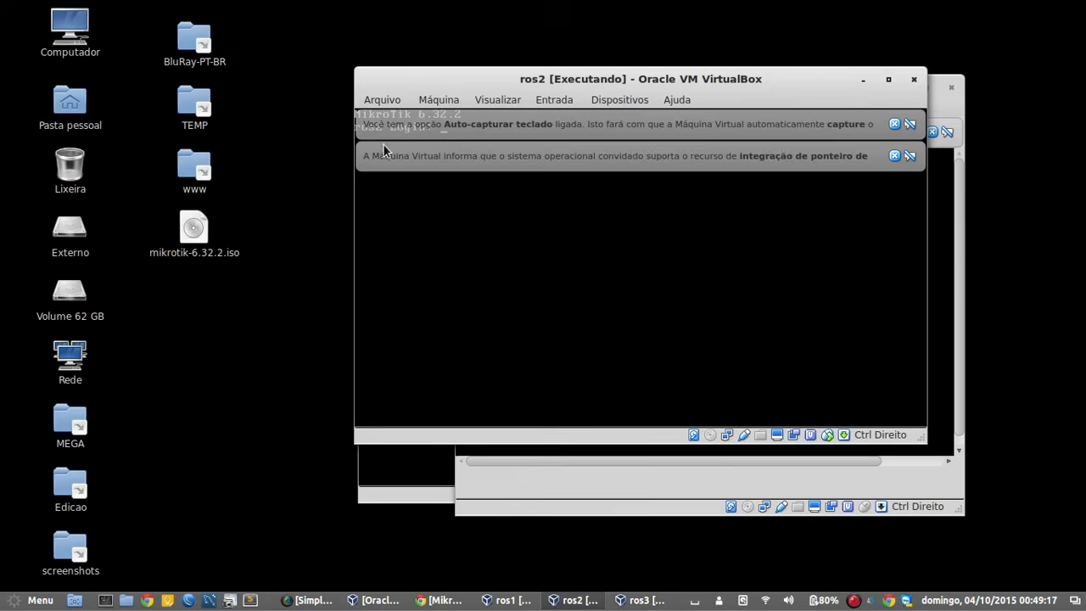
- Switch to WinBox, check the ros1 and ros2 entries among the discovered neighbors, and refresh the list
left_click(187, 599)
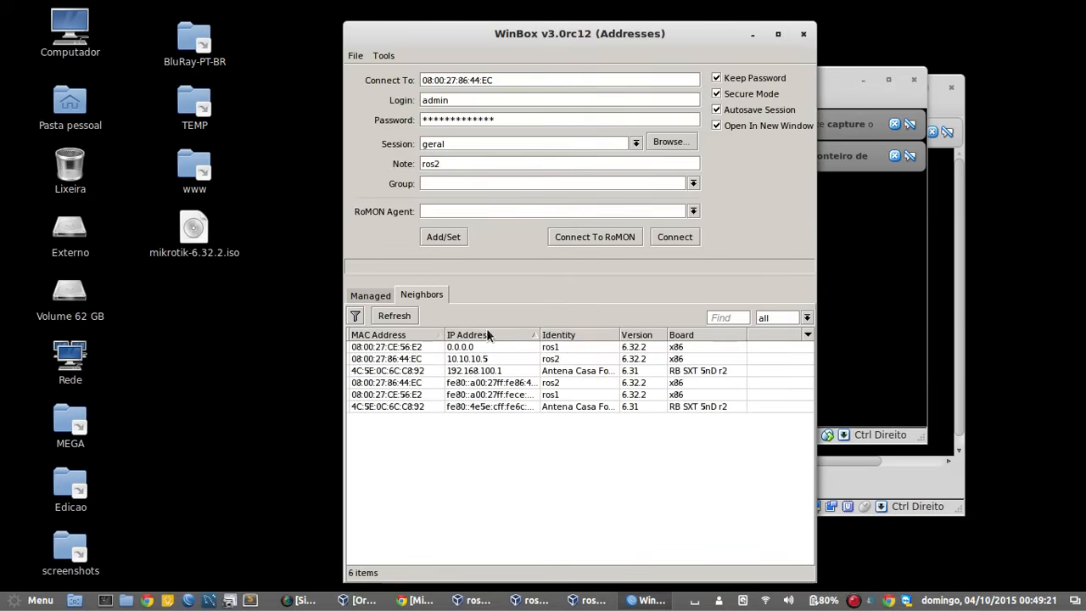
left_click(557, 351)
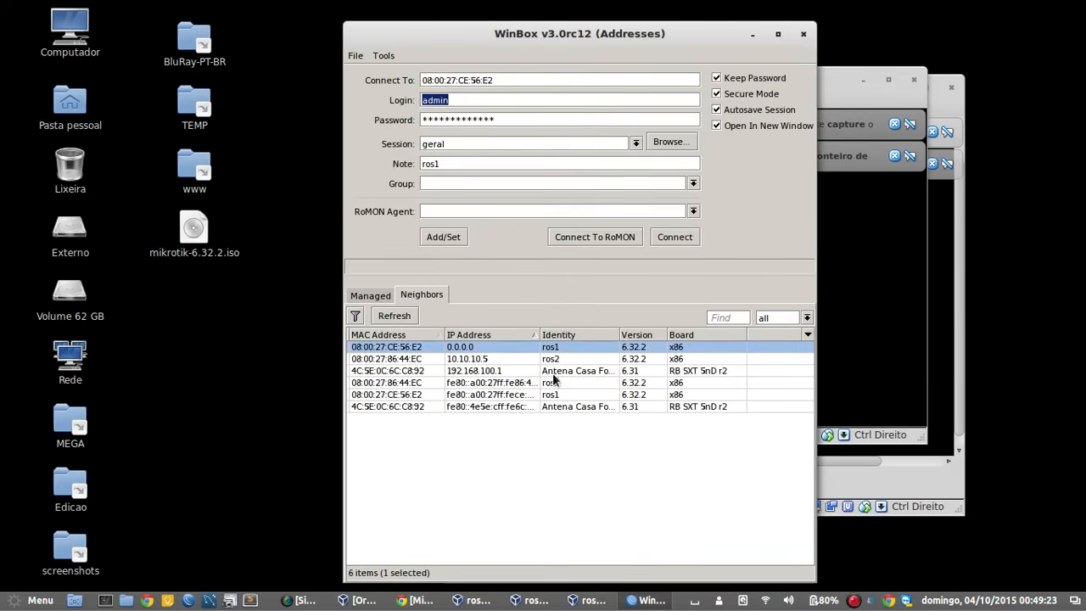
left_click(558, 360)
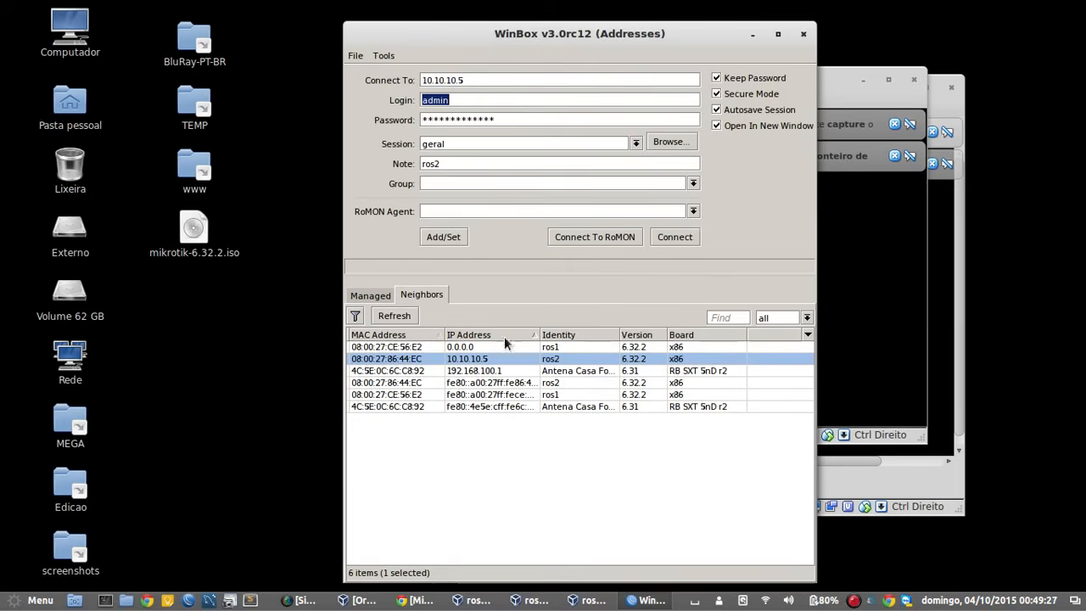
left_click(408, 317)
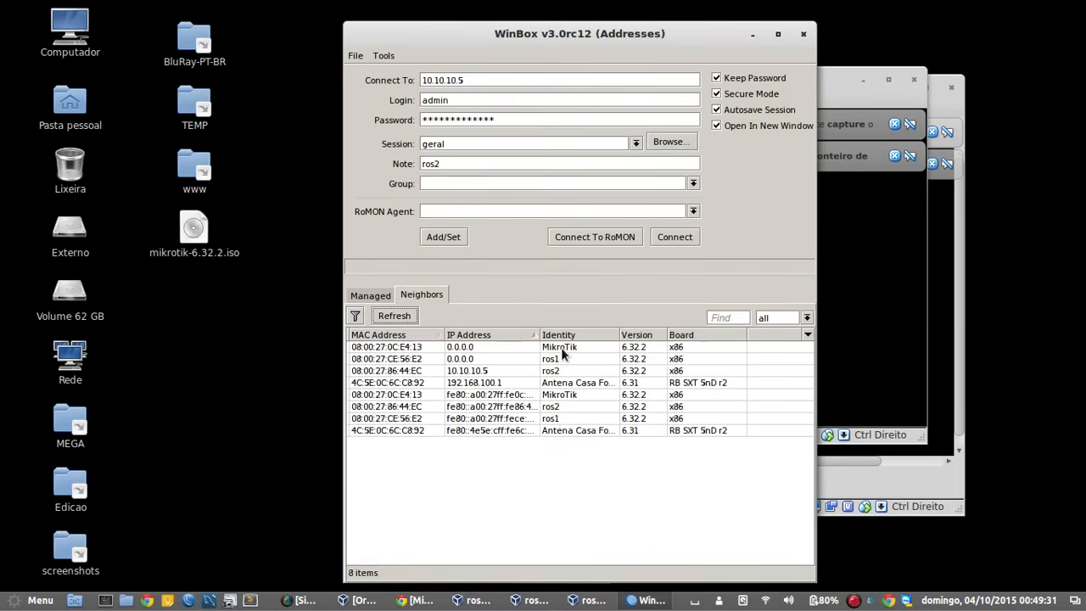
- Select the neighbor with identity MikroTik by its MAC address 08:00:27:0C:E4:13 as the connection target
left_click(561, 347)
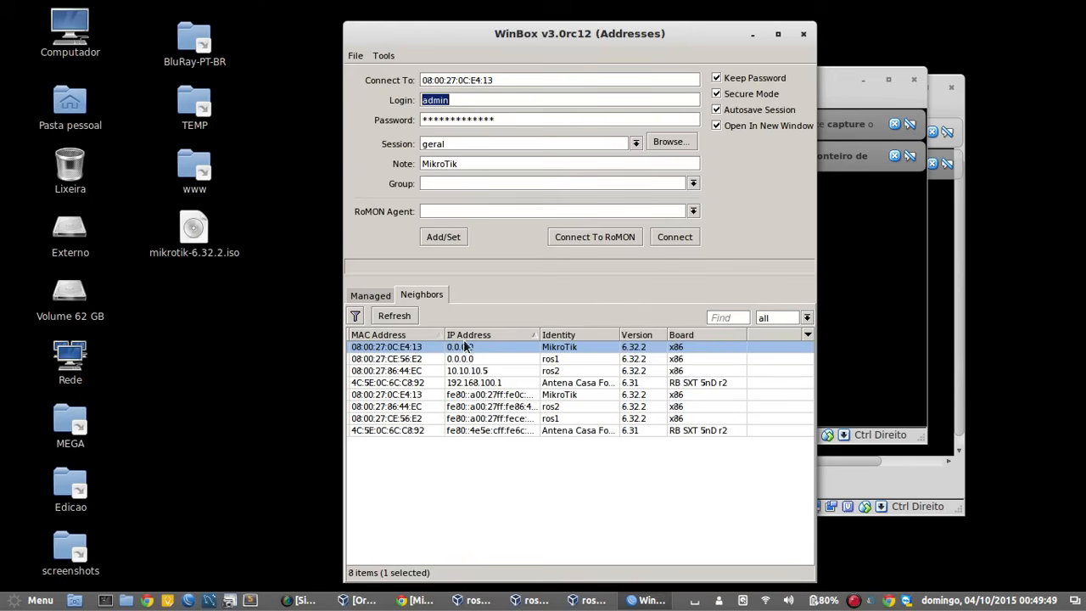
left_click(571, 397)
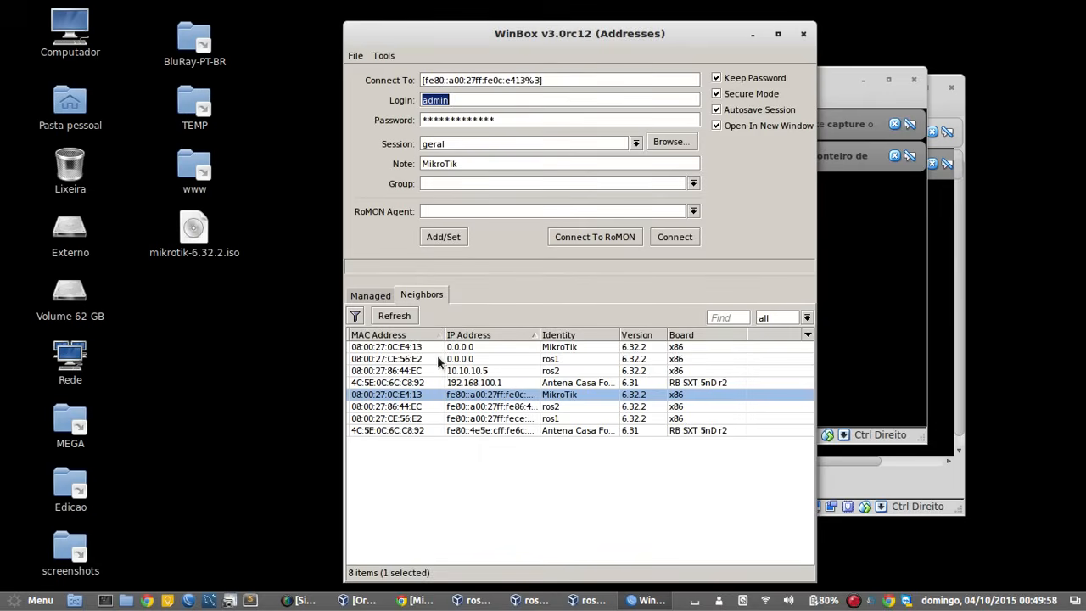
left_click(411, 349)
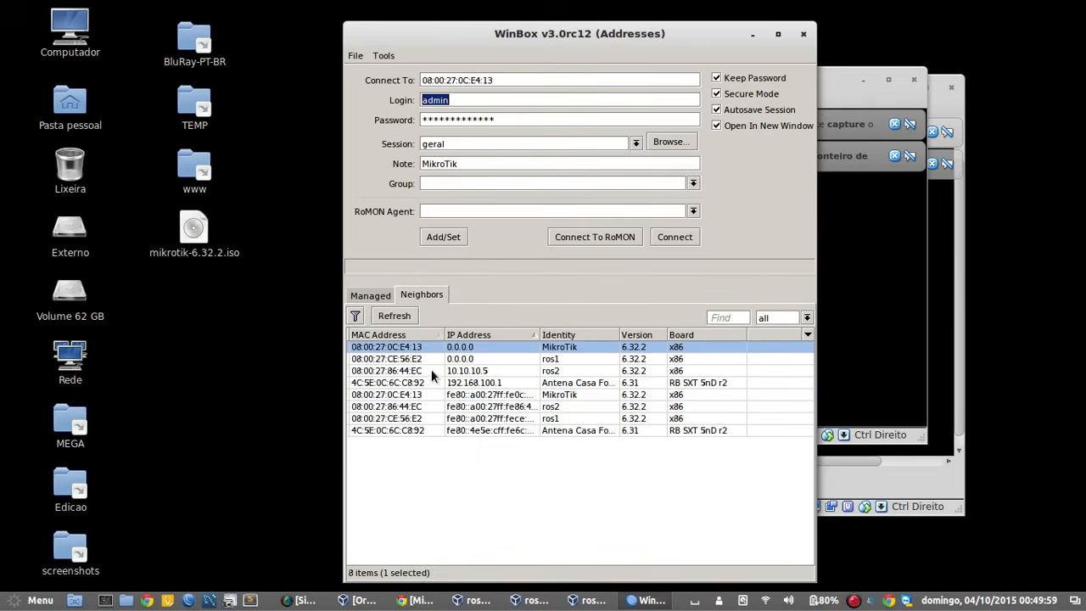
left_click(429, 359)
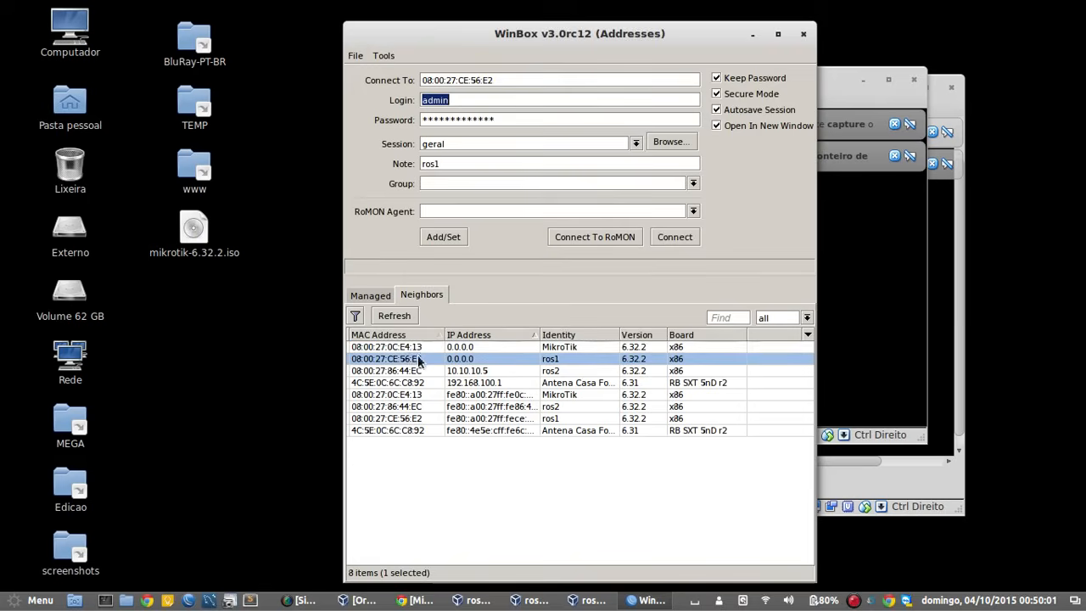
left_click(415, 347)
left_click_drag(508, 81, 349, 82)
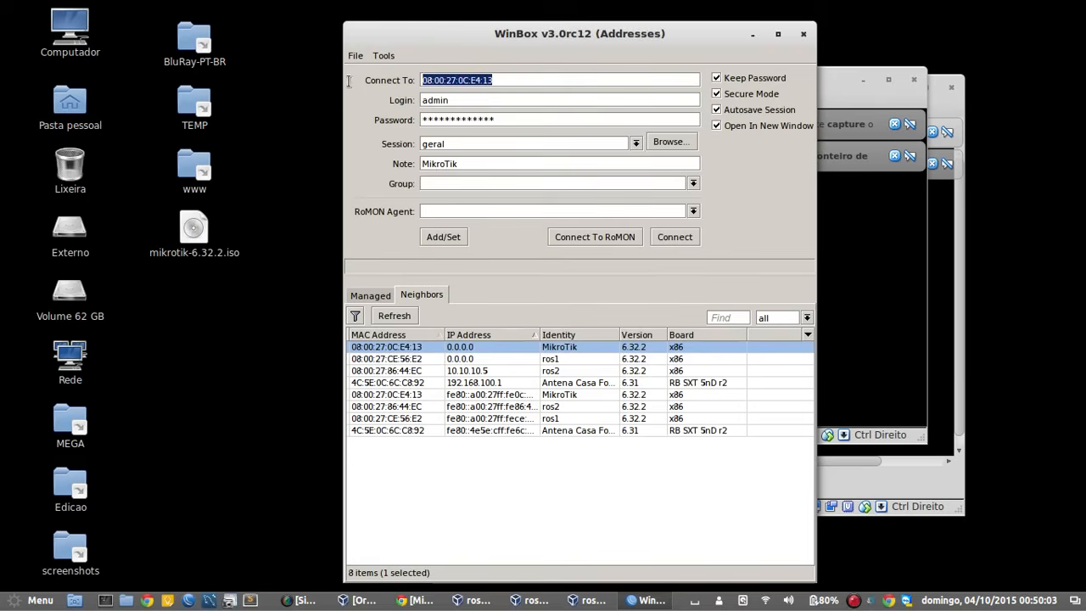
- Connect to the MikroTik router as admin with an empty password, dismiss the license notice, and maximize the session window
left_click_drag(516, 120, 331, 125)
key("BackSpace")
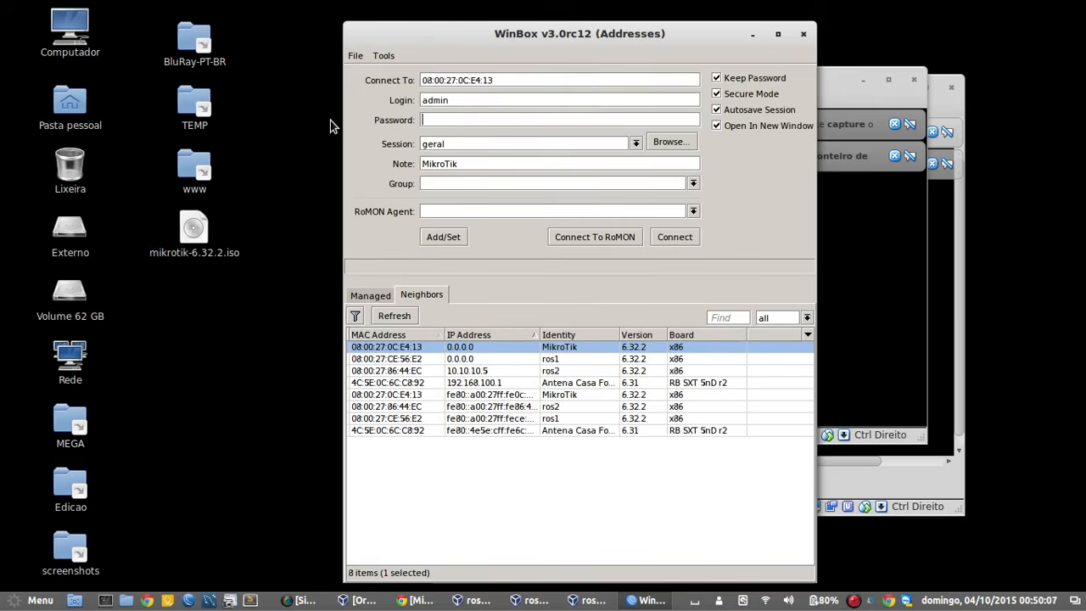
left_click(489, 97)
left_click(676, 242)
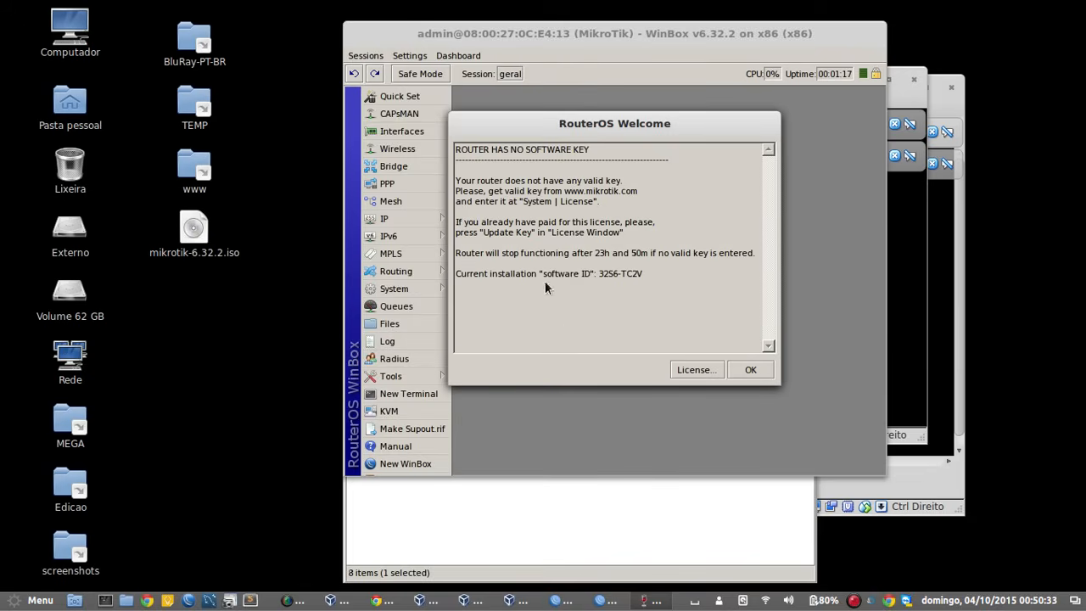
left_click(758, 371)
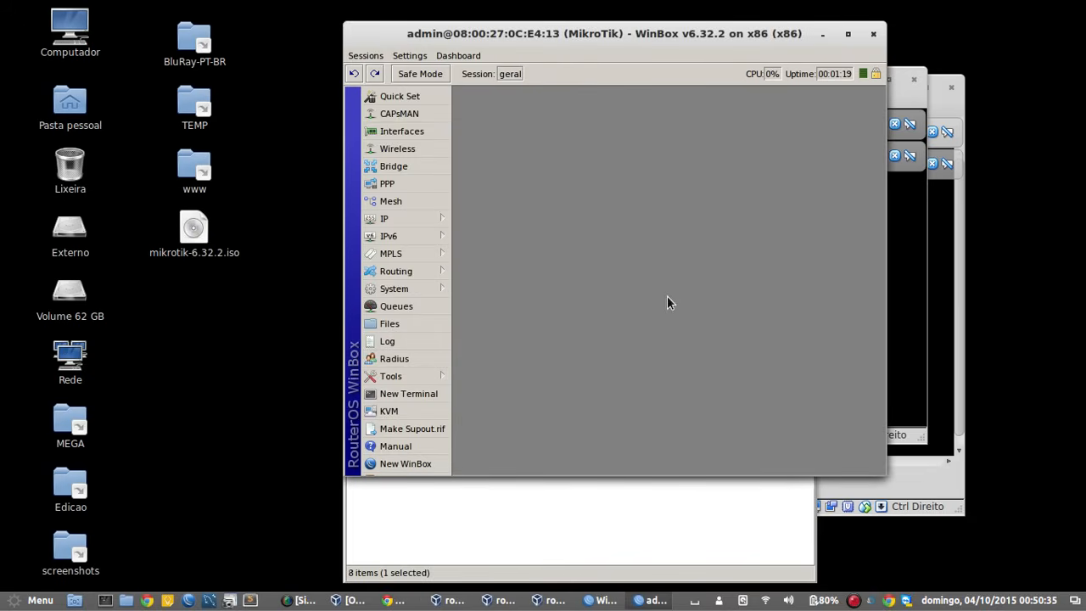
double_click(632, 37)
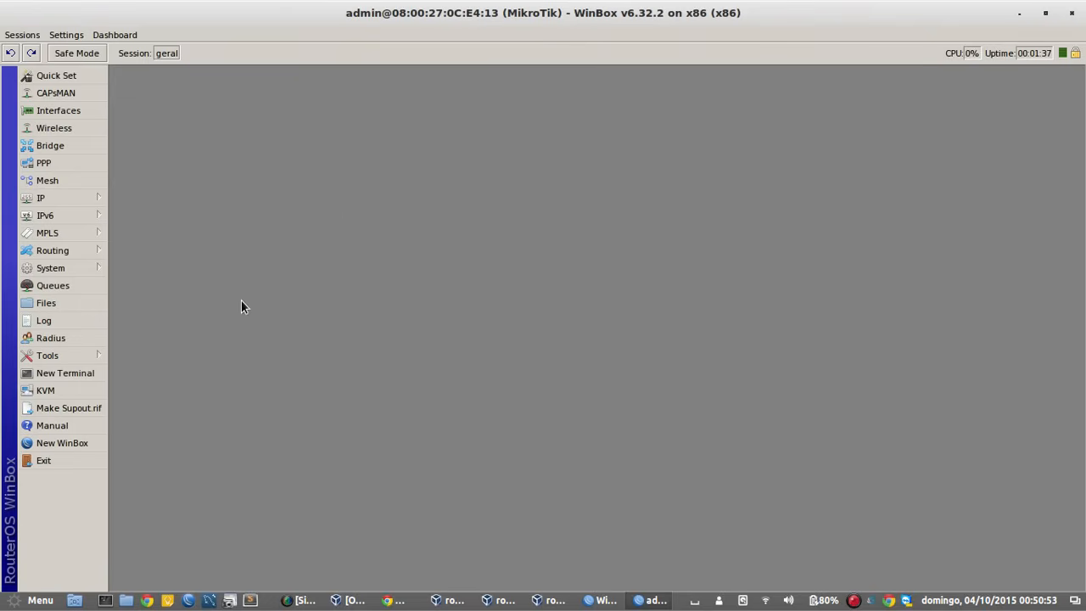
- Set the router's system identity to ros3
left_click_drag(367, 13, 461, 4)
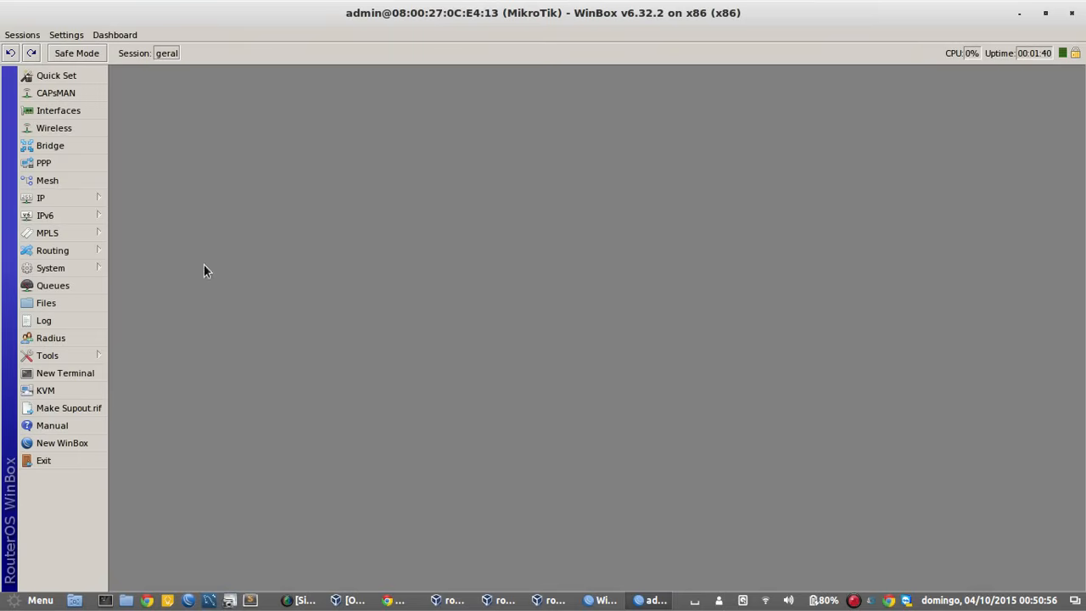
left_click(92, 268)
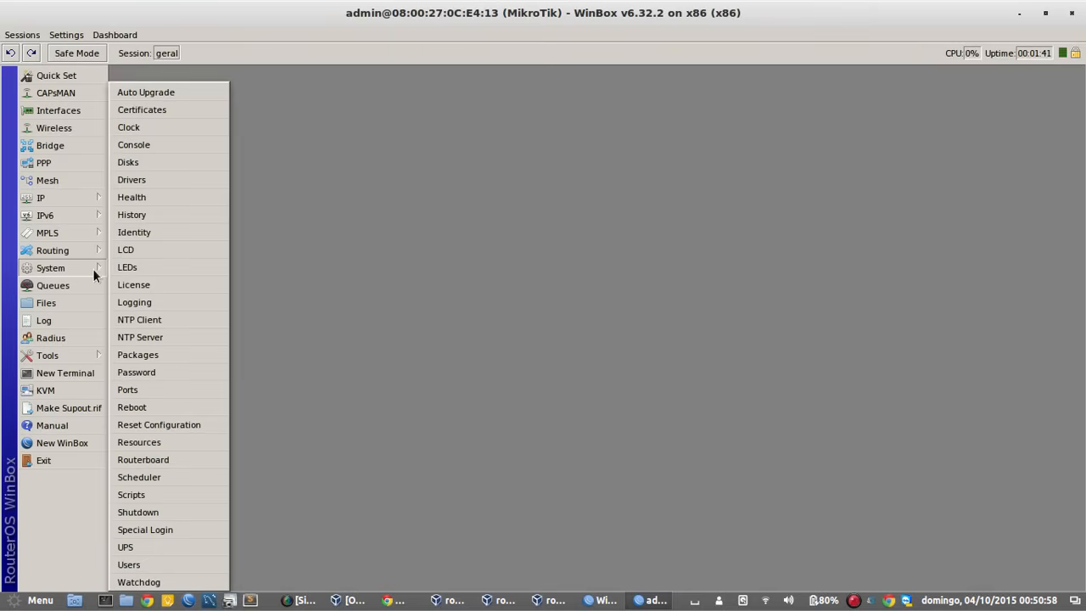
left_click(155, 232)
left_click_drag(293, 186, 535, 231)
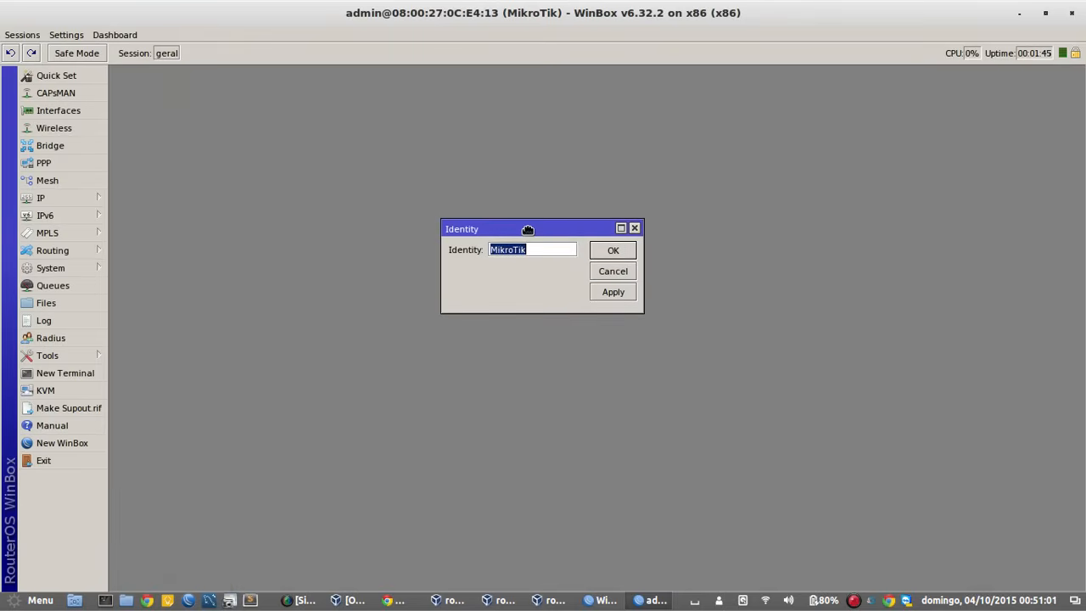
left_click(536, 252)
key("ctrl+a")
type("ros3")
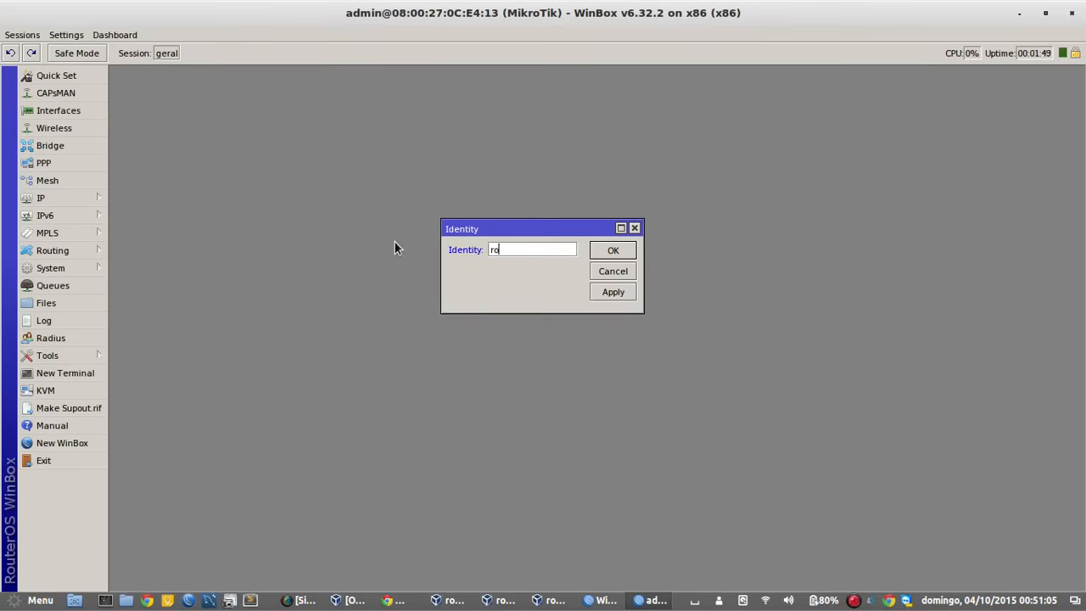
left_click(626, 251)
- Close the router's session window and review the ros1, ros2 and ros3 entries in the refreshed neighbor list
left_click_drag(637, 13, 677, 120)
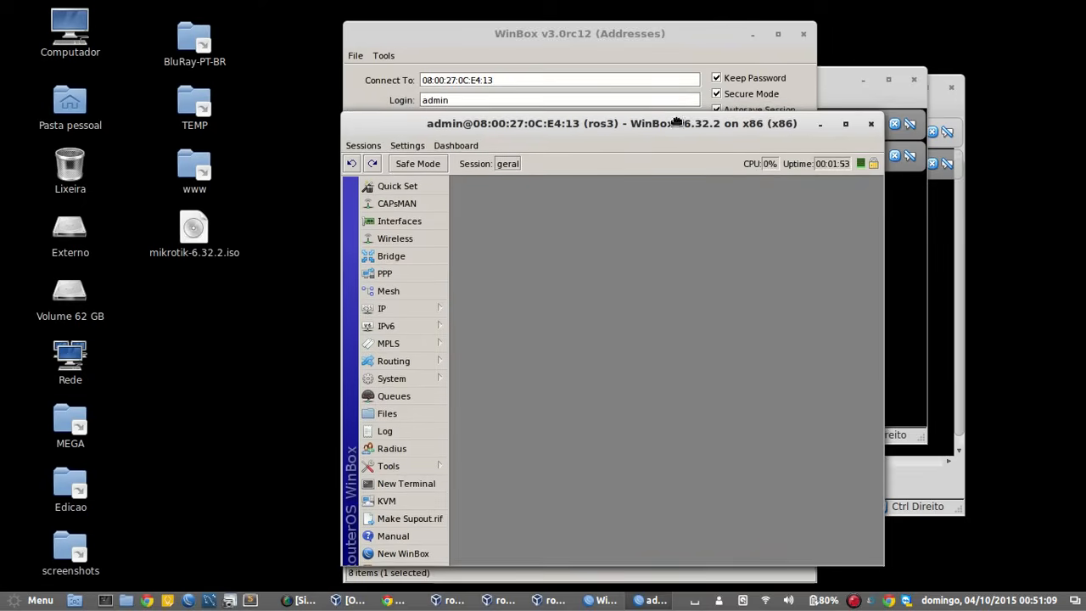
left_click(868, 126)
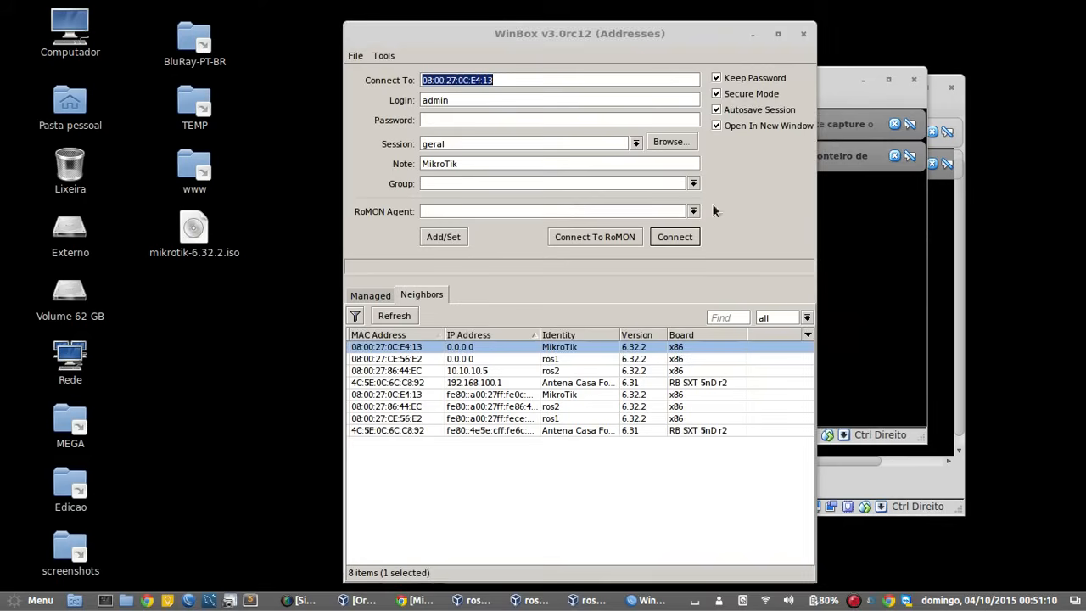
left_click(394, 314)
left_click(551, 361)
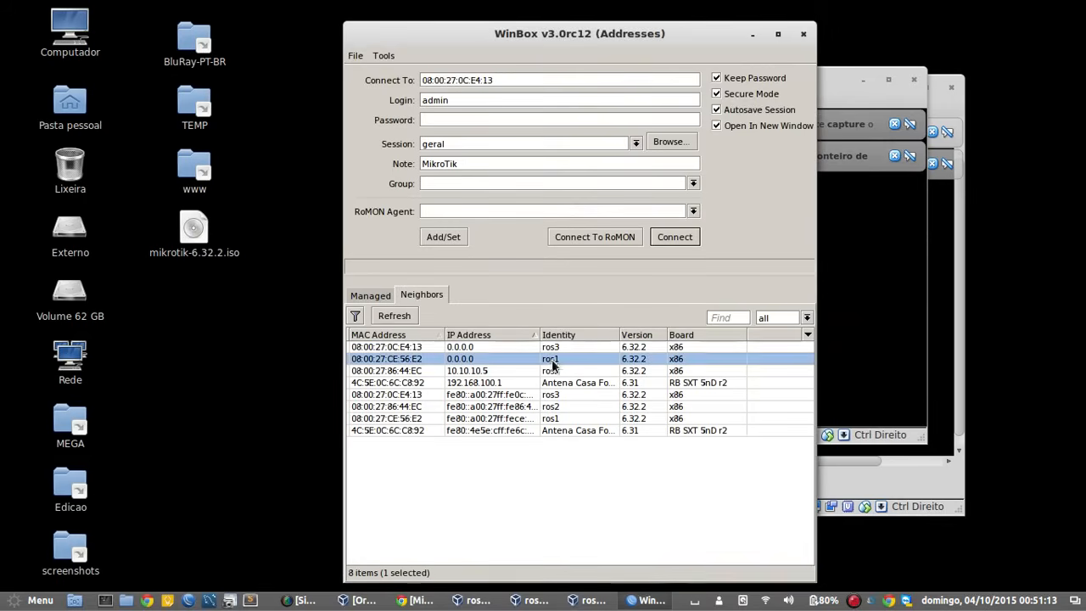
left_click(552, 370)
left_click(558, 348)
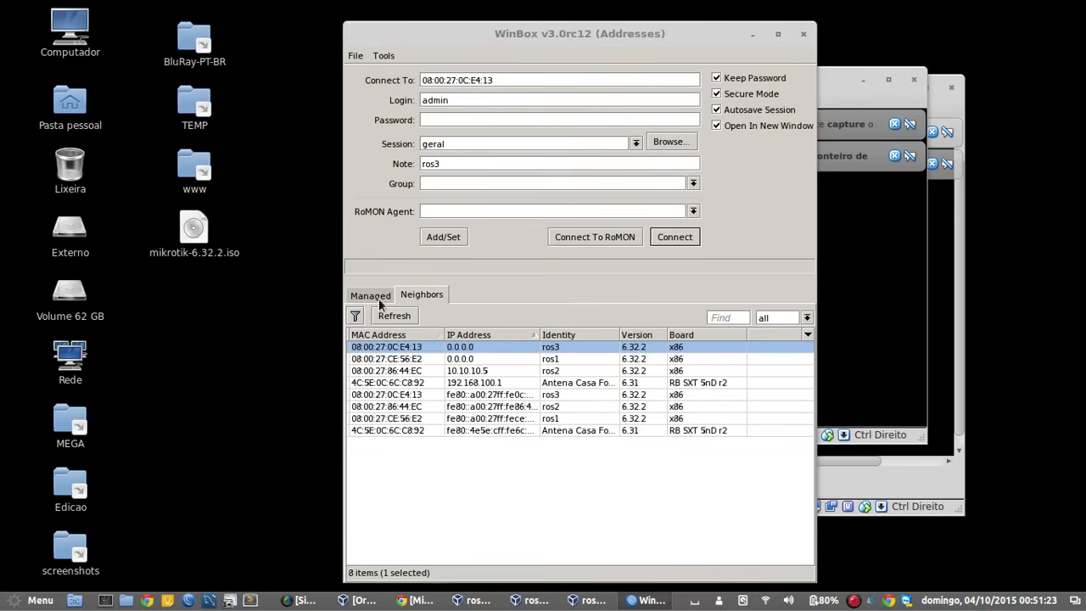
left_click(413, 357)
left_click(412, 350)
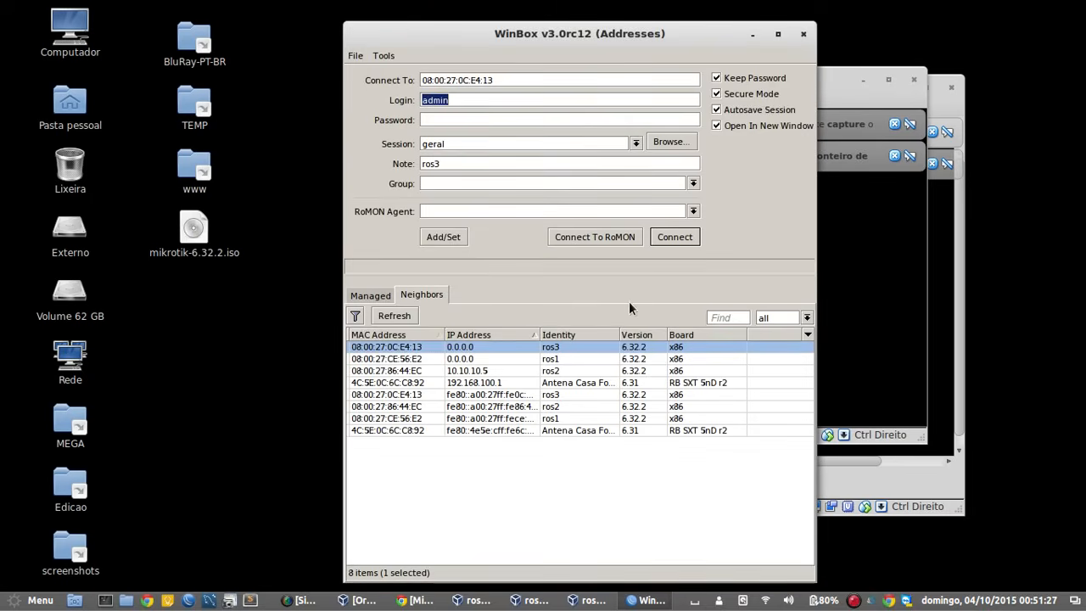
- Connect to ros2 by its MAC address 08:00:27:86:44:EC as admin and dismiss the license notice
left_click(581, 358)
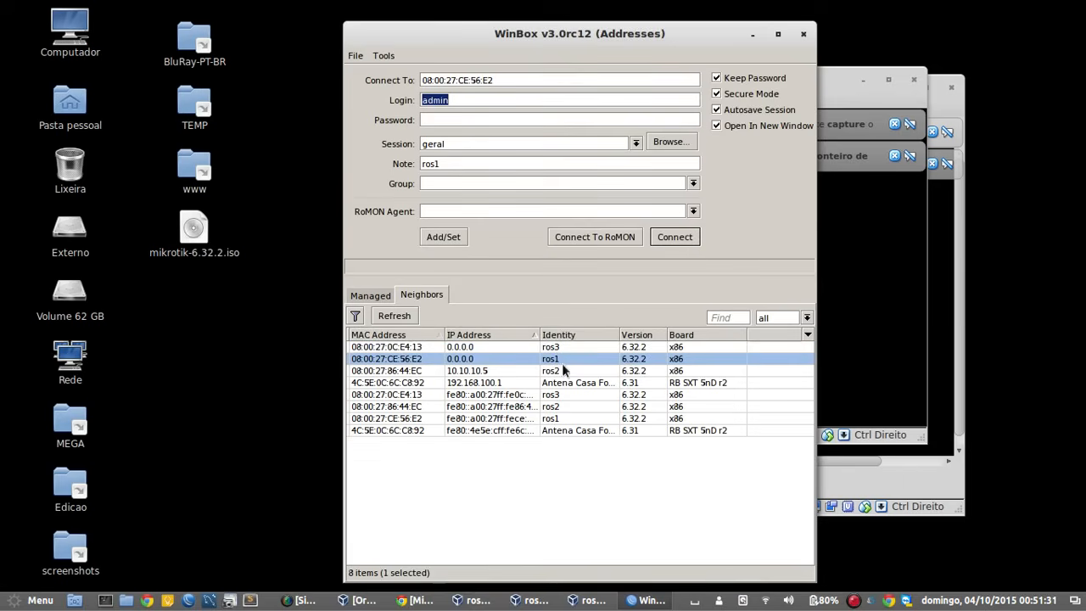
left_click(563, 370)
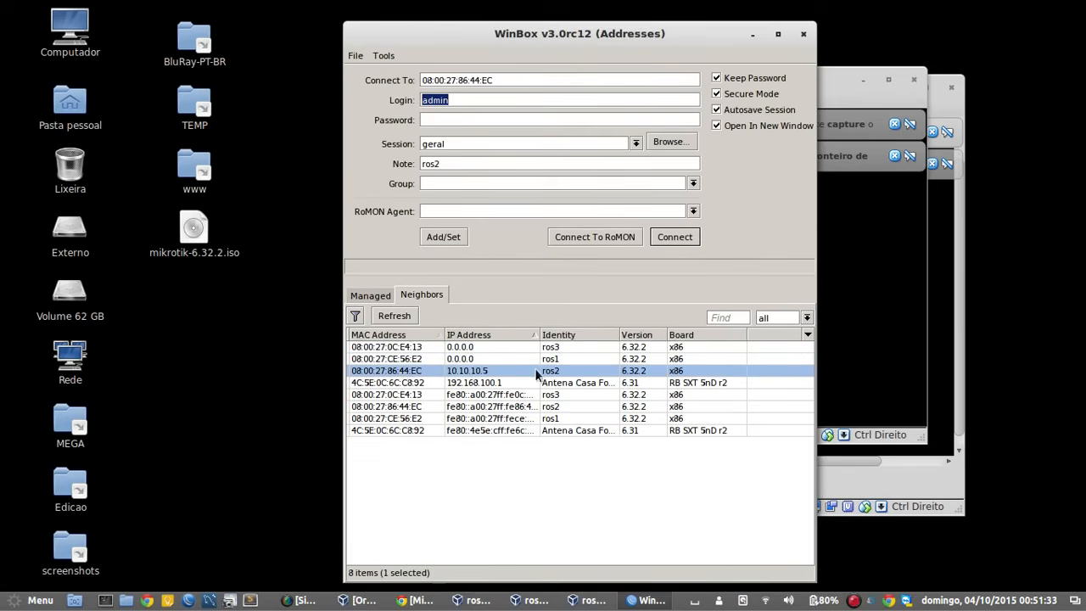
left_click(687, 236)
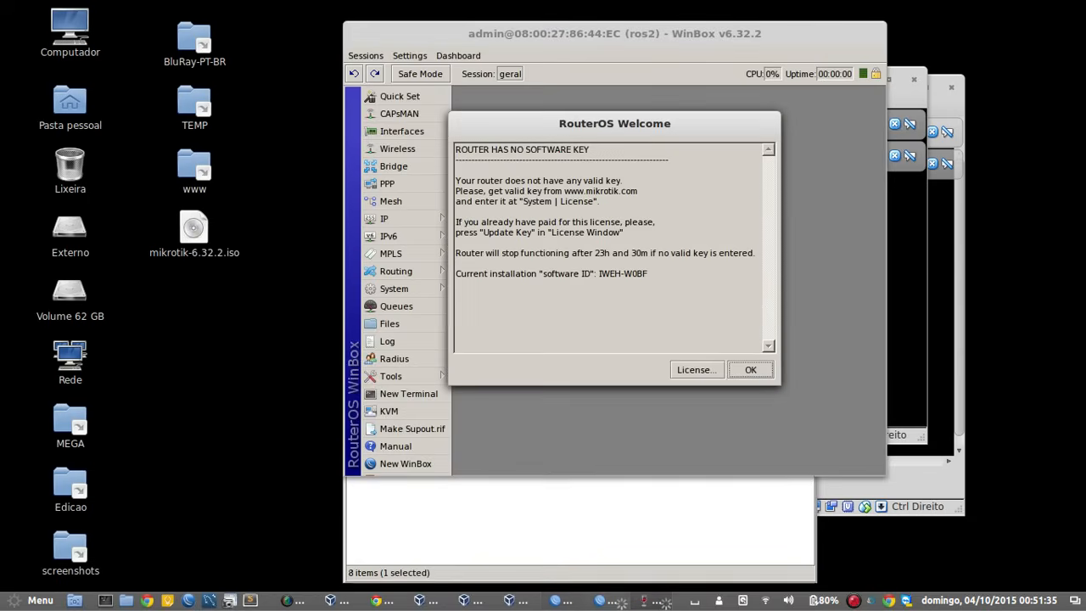
left_click(750, 370)
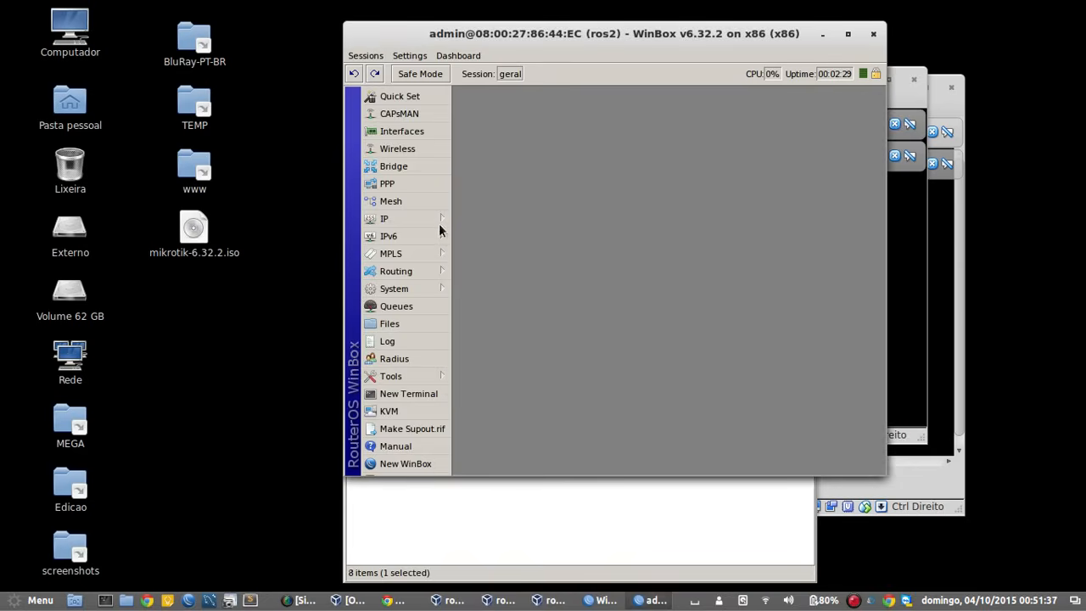
- Open the interface list of ros2 and examine ether1-Internet, ether2-LK-ros1 and ether3-LK-ros3
left_click(415, 132)
left_click(557, 169)
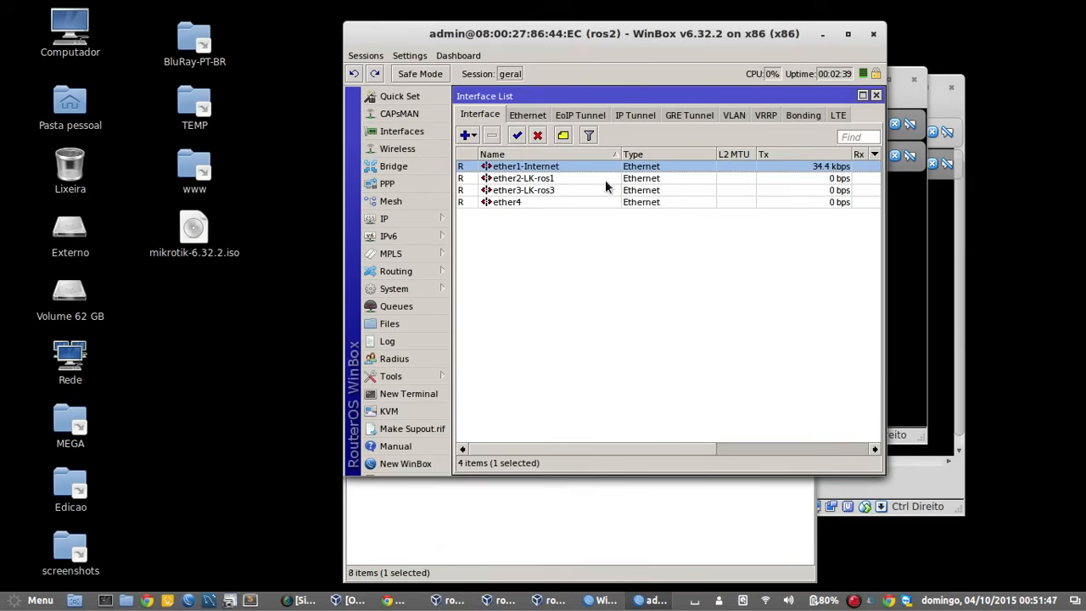
left_click(560, 178)
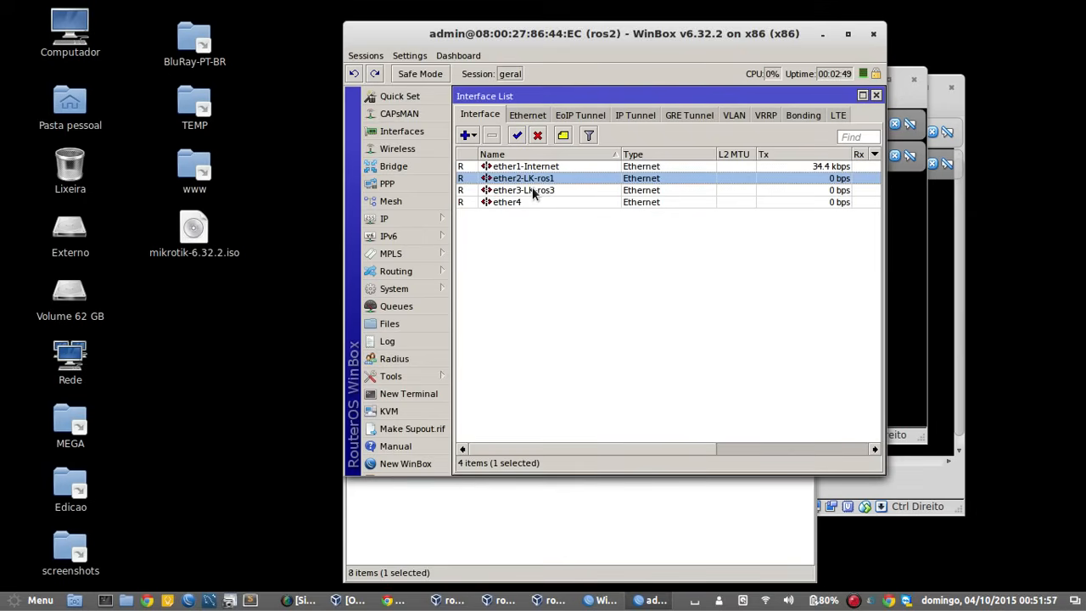
left_click(575, 193)
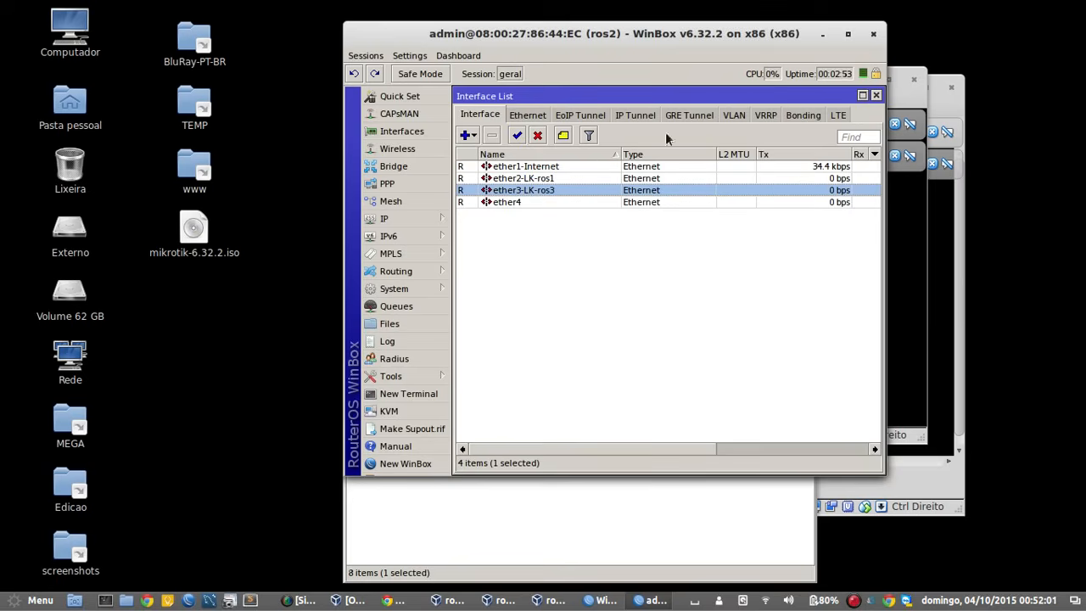
left_click(702, 248)
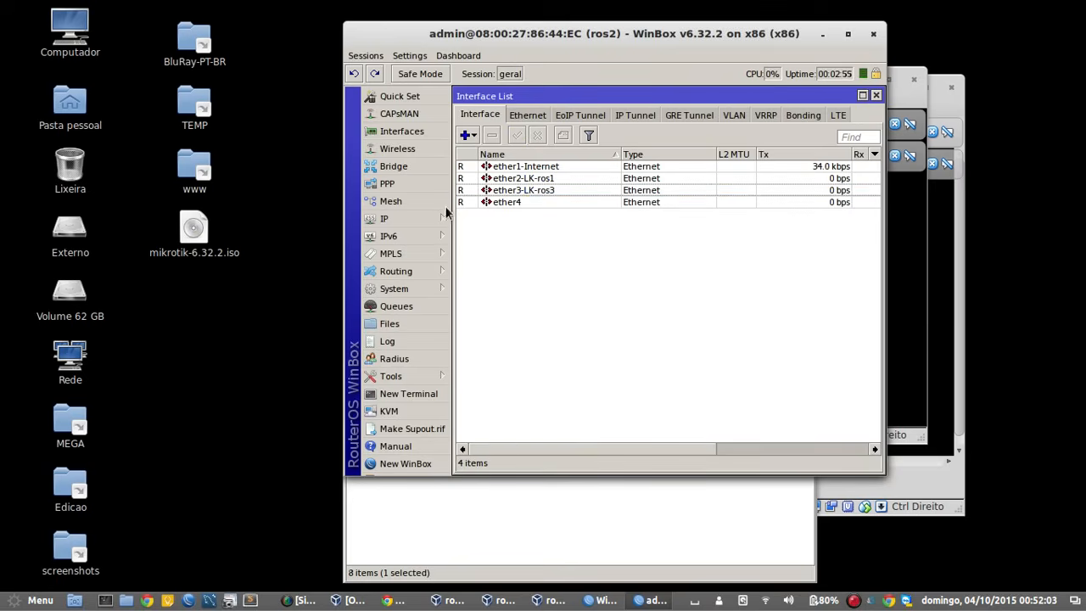
- Open the IP address list of ros2 and examine the addresses and networks on ether1-Internet and ether2-LK-ros1
left_click(433, 218)
left_click(485, 230)
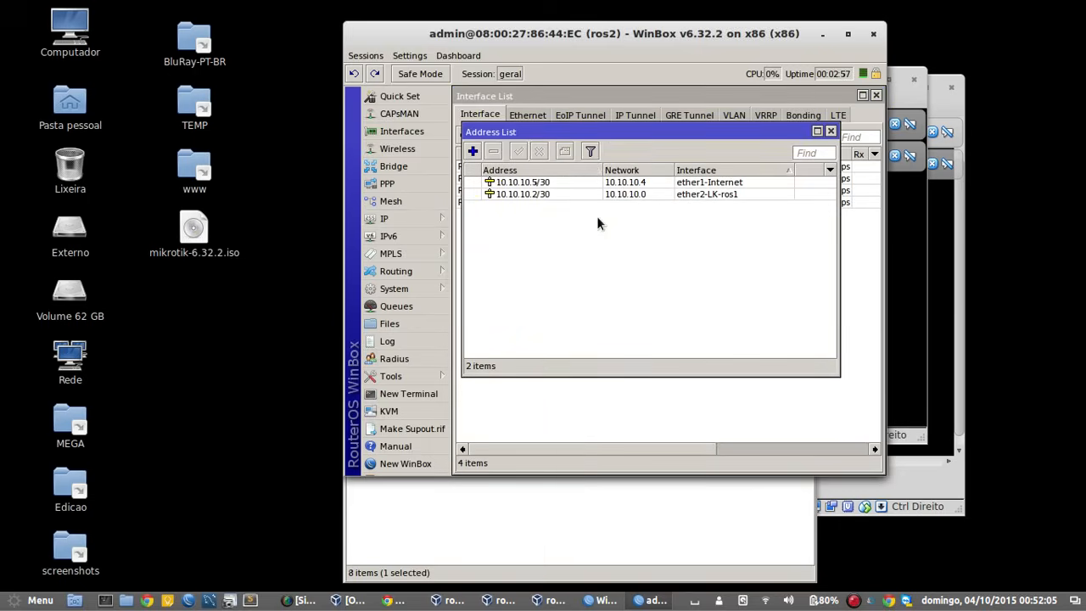
left_click(502, 194)
left_click(637, 182)
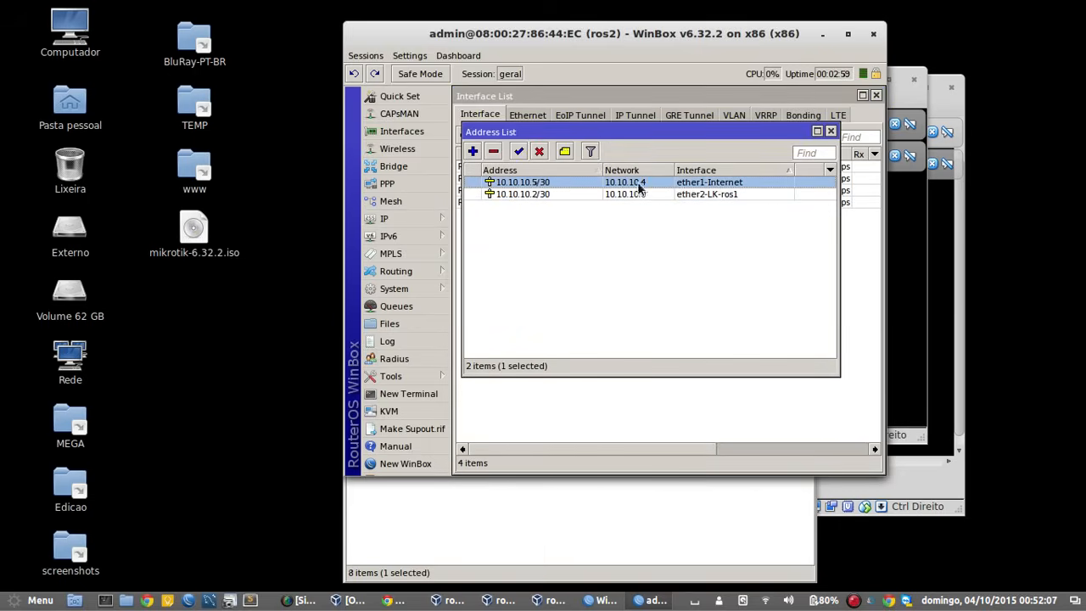
left_click(715, 194)
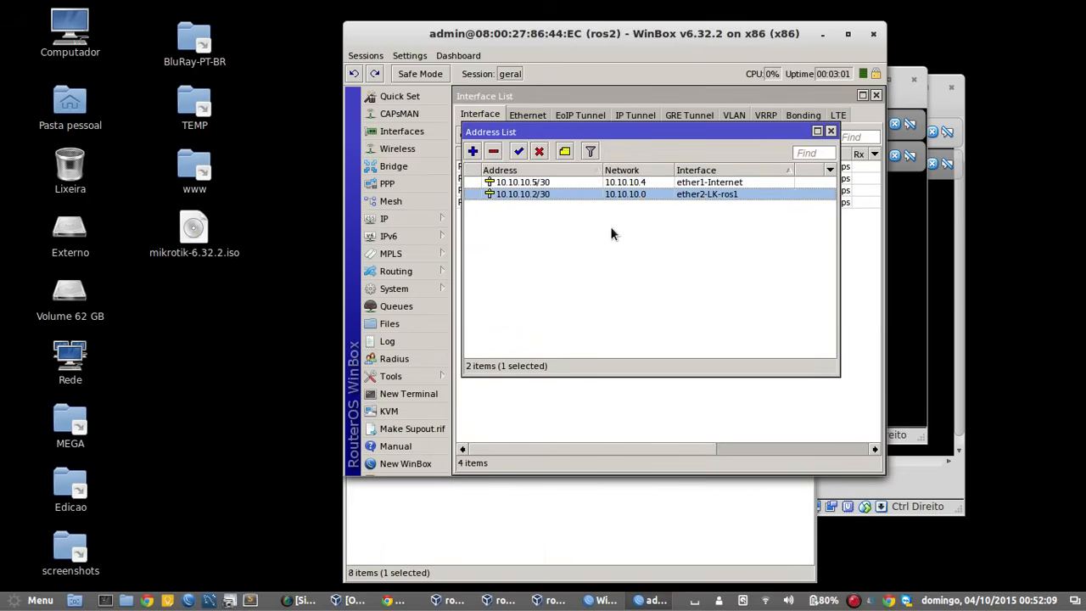
left_click(619, 214)
left_click(675, 194)
left_click(618, 183)
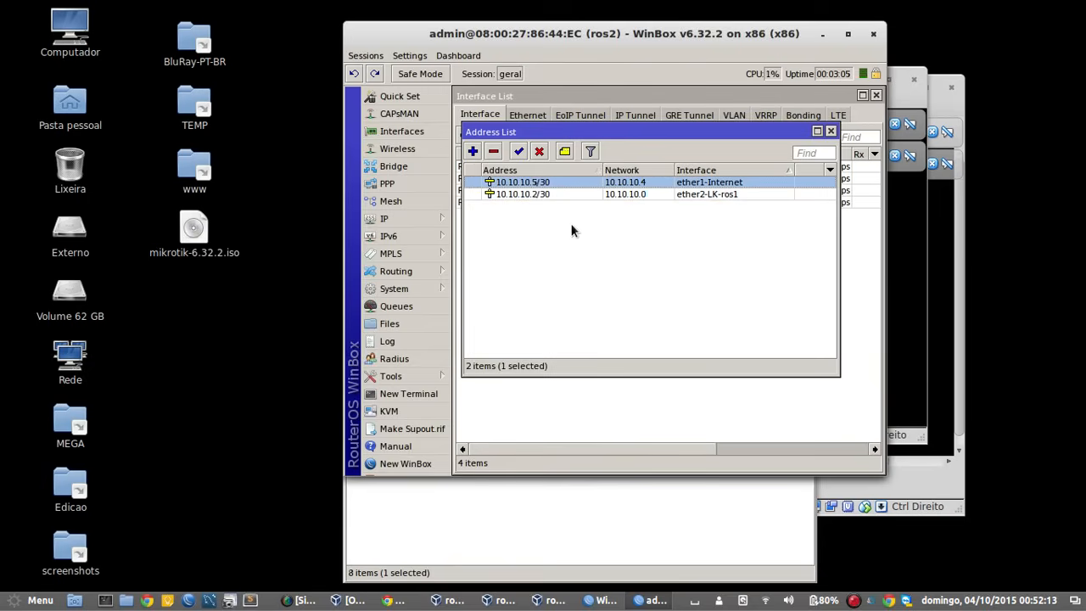
- Add the IP address 10.10.10.9/30 to the ether3-LK-ros3 interface of ros2
left_click(571, 223)
left_click(473, 152)
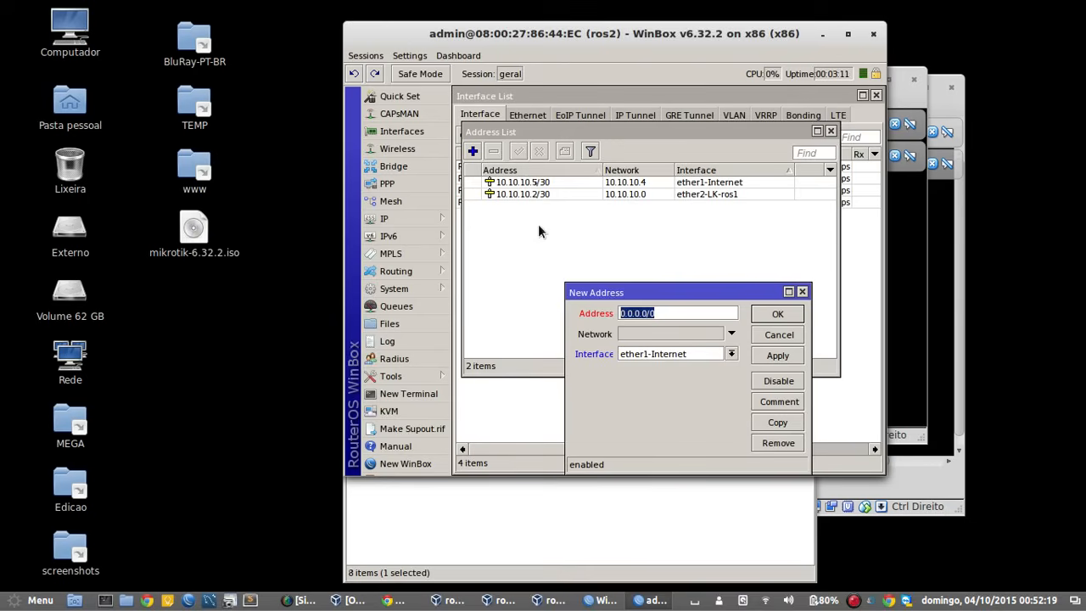
left_click(539, 251)
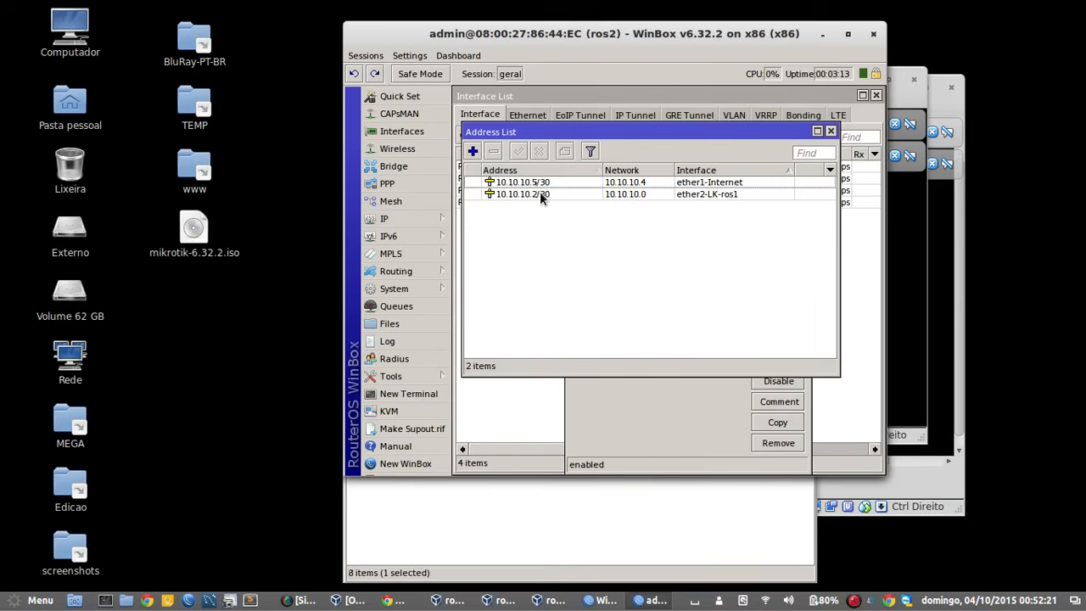
mouse_move(537, 188)
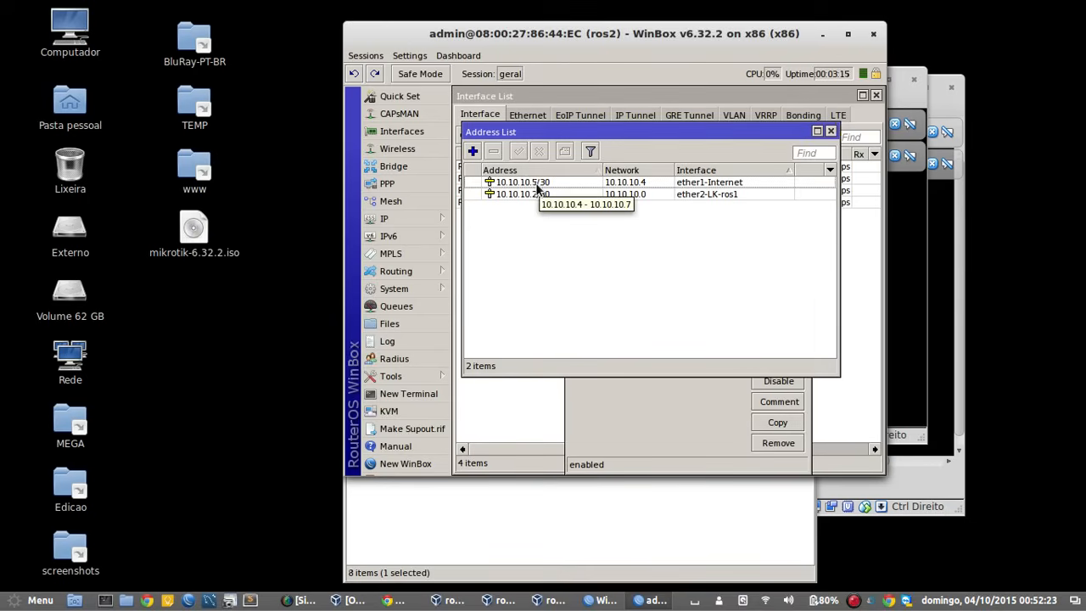
left_click(687, 458)
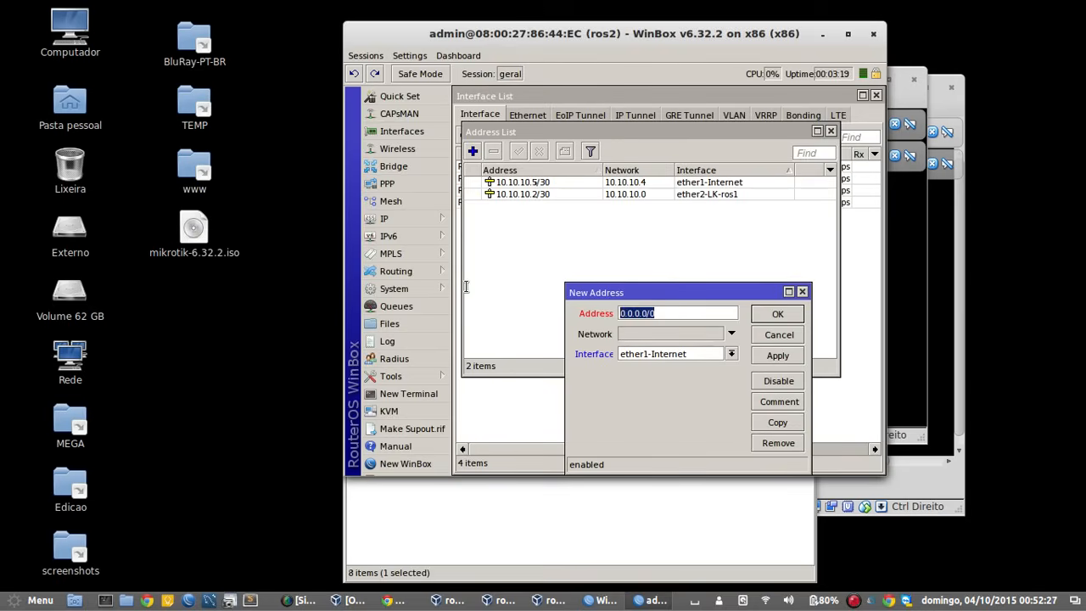
type("10.10.")
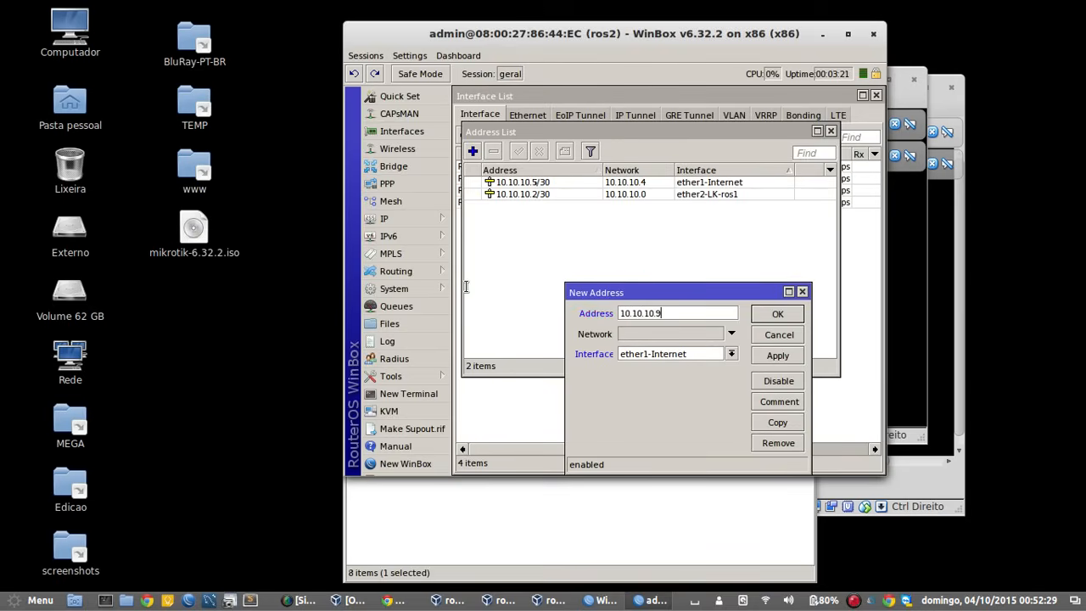
type("10.9/30")
left_click(687, 354)
left_click(683, 388)
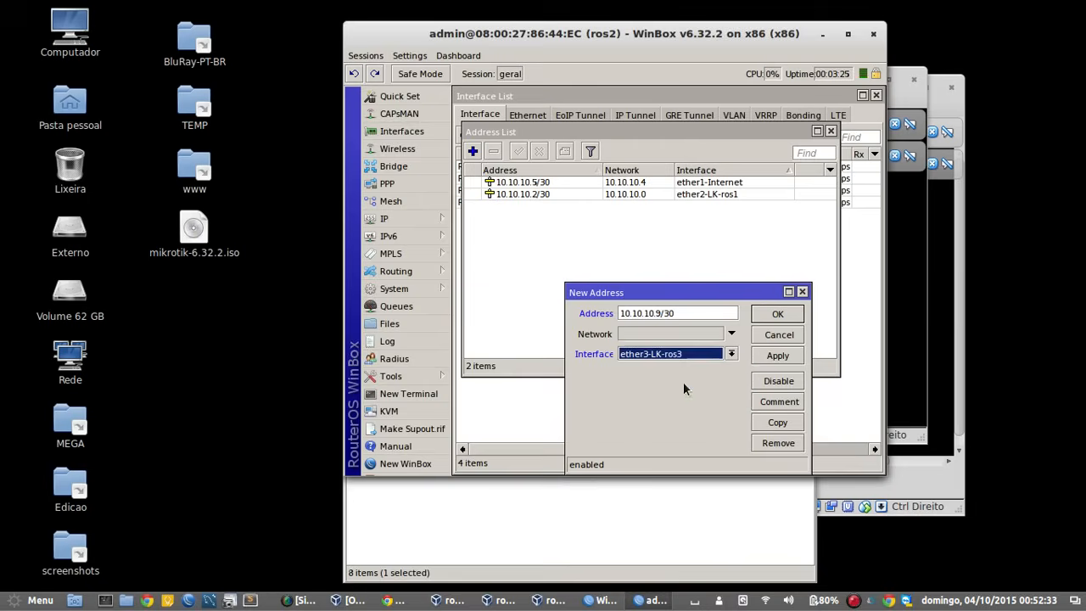
left_click(770, 357)
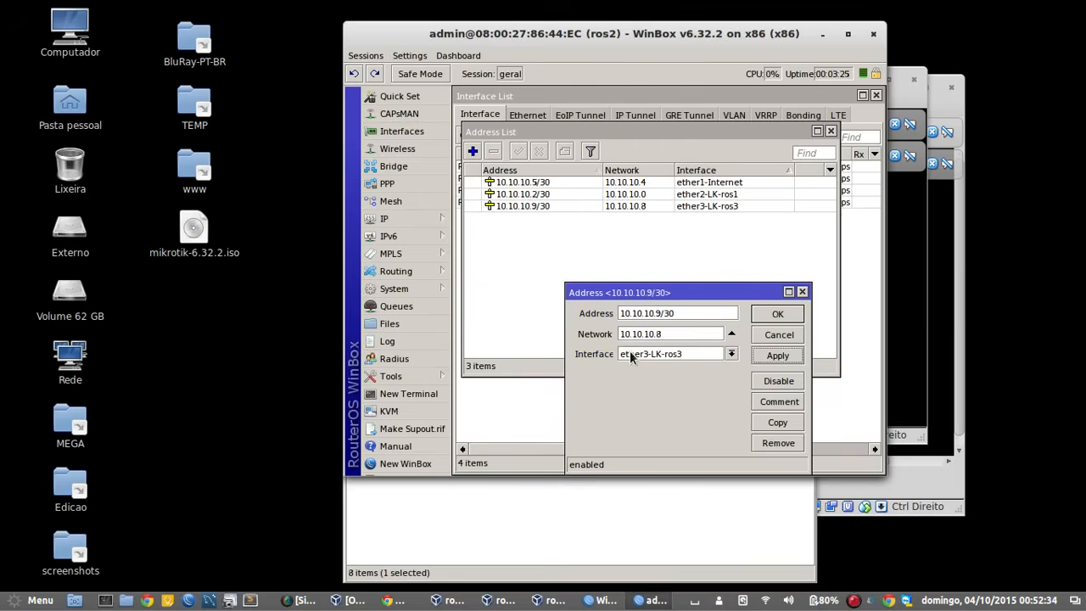
left_click(777, 314)
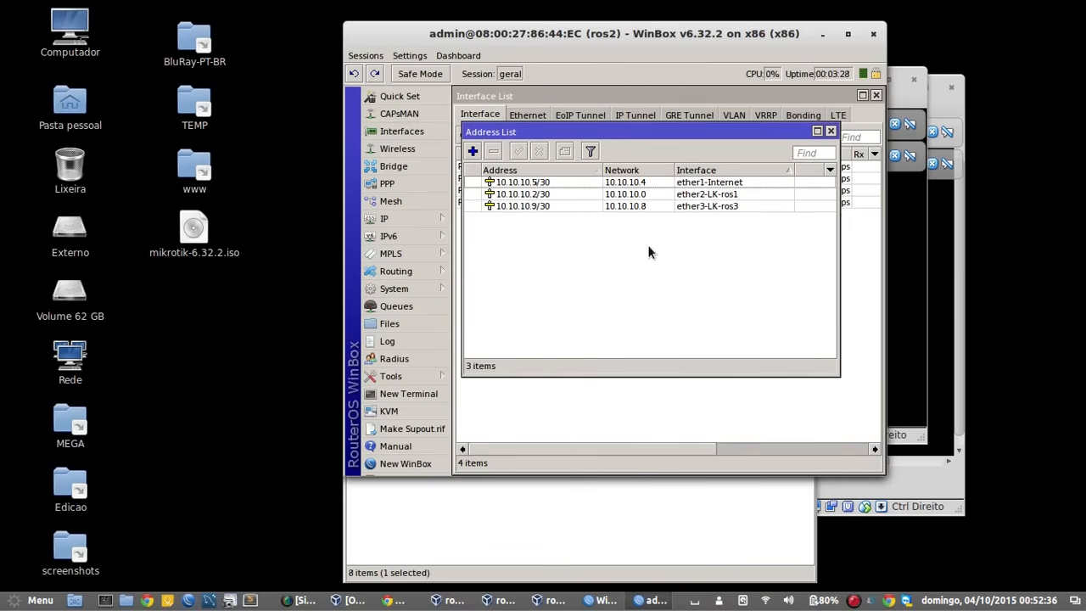
- Add the network 10.10.10.8/30 to the OSPF networks of ros2 in the backbone area, and close the OSPF settings
left_click(415, 271)
left_click(495, 358)
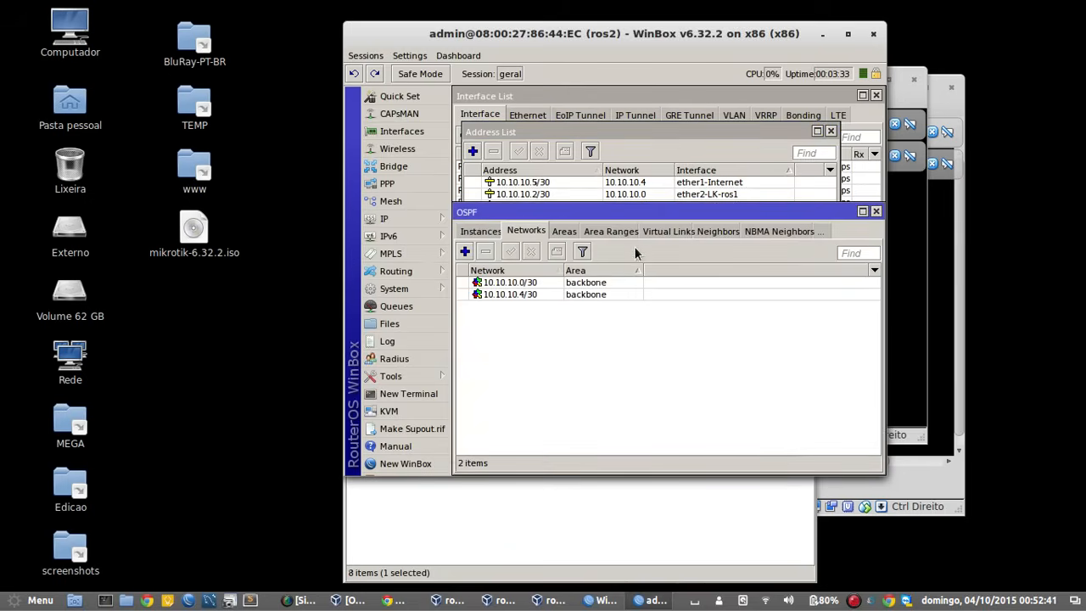
left_click_drag(553, 214, 600, 264)
left_click(497, 280)
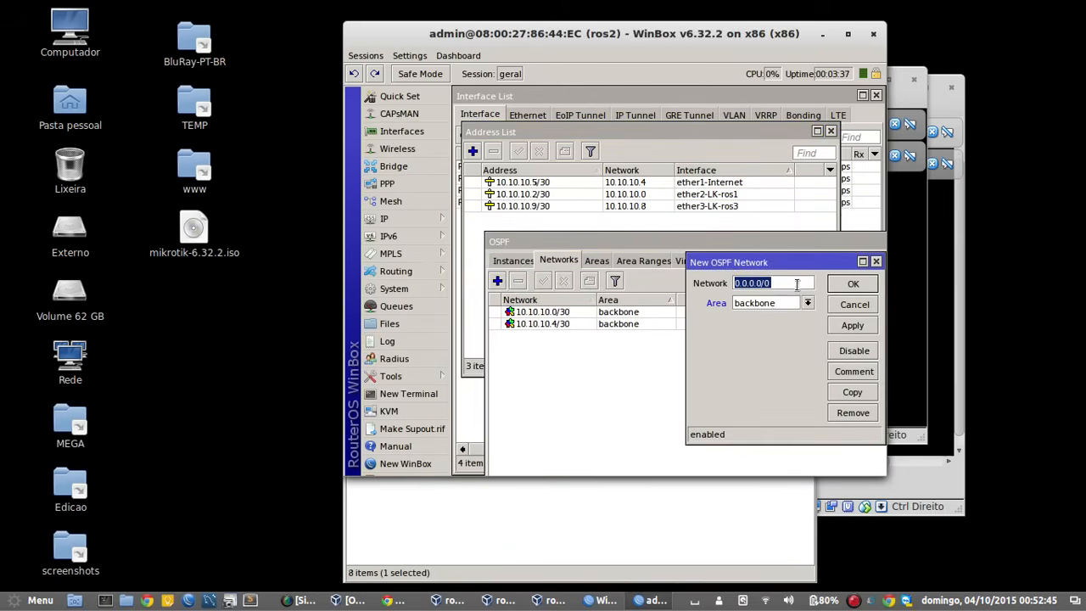
type("10.10")
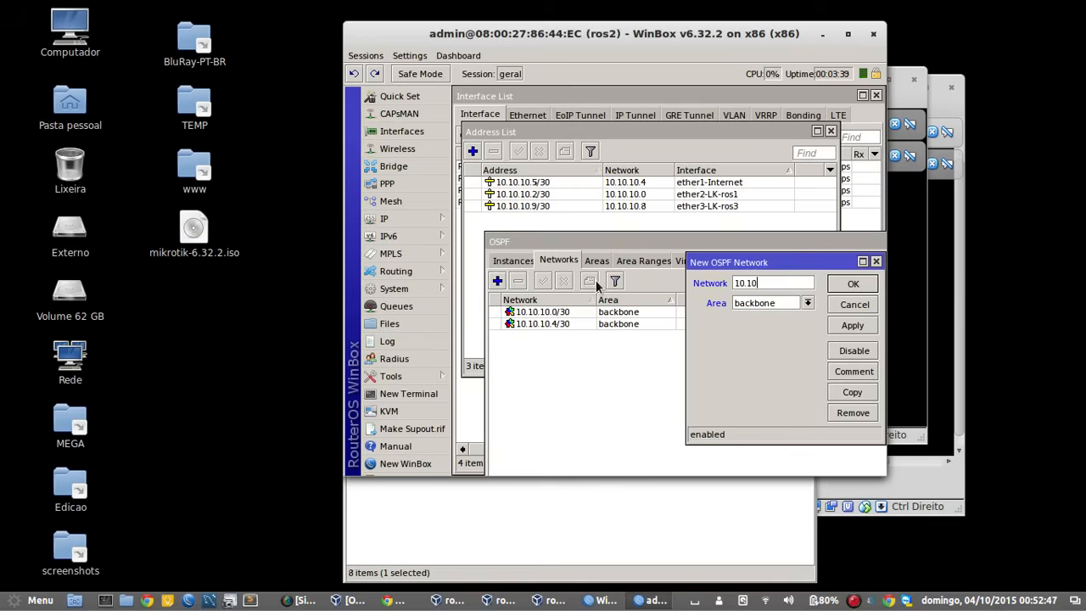
type(".10.8/30")
key("Return")
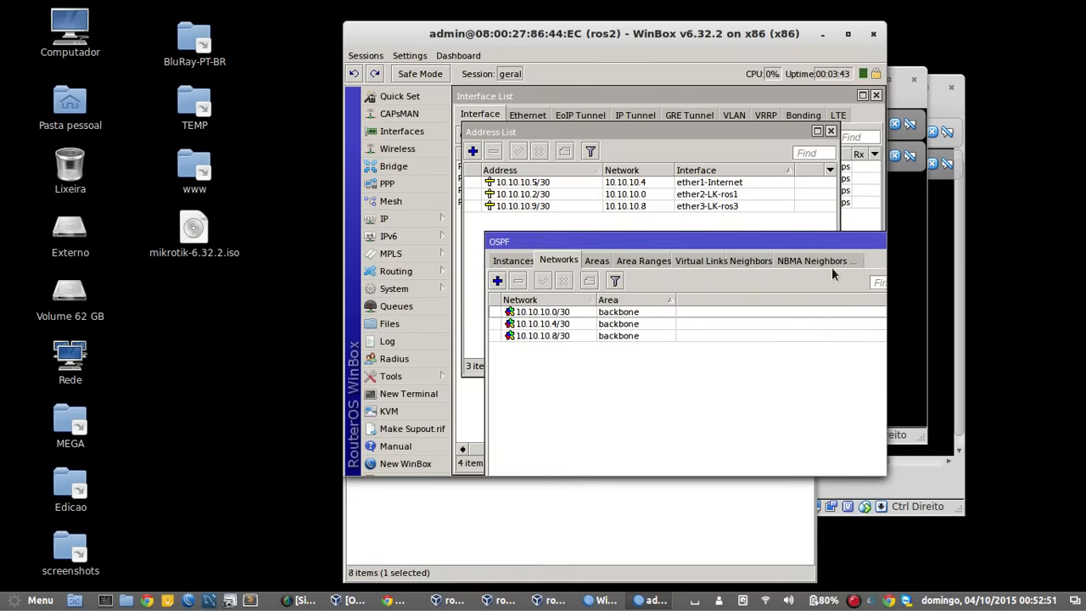
left_click_drag(852, 238, 725, 243)
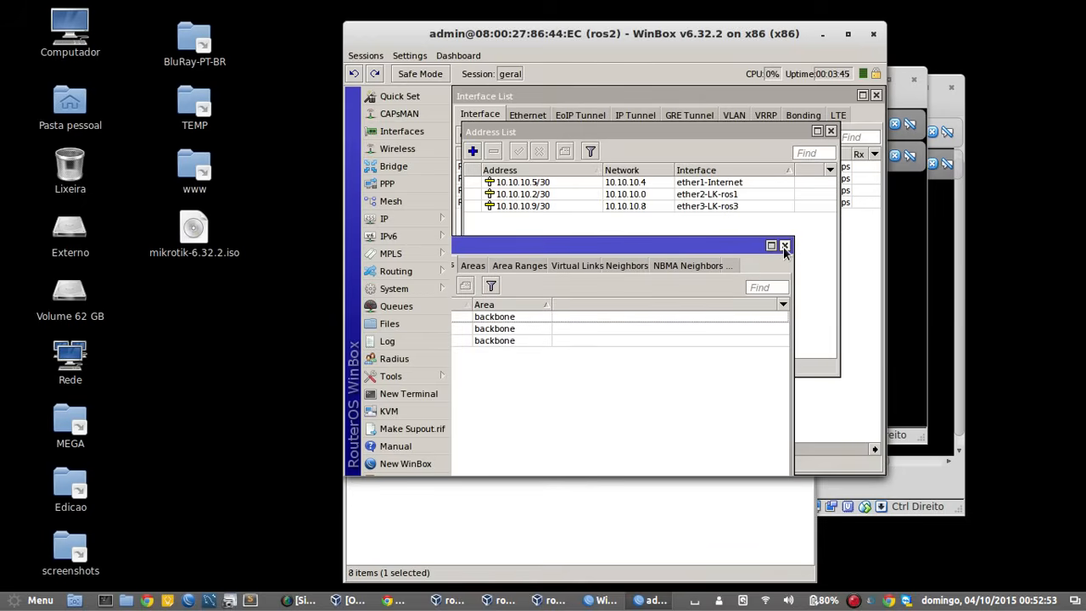
left_click(785, 242)
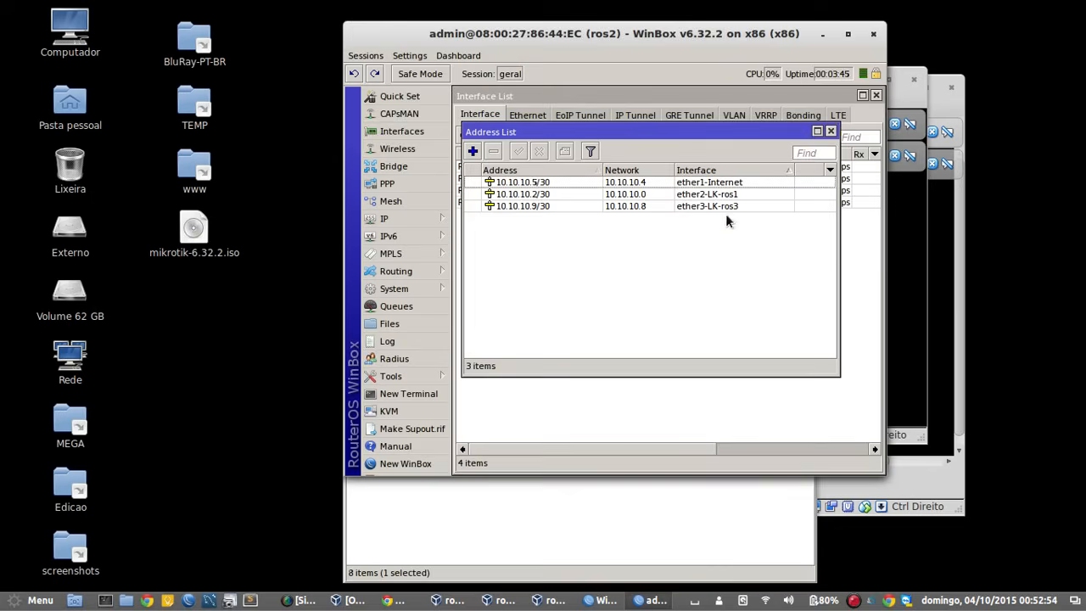
- Close the ros2 session, connect to ros3 by its MAC address 08:00:27:0C:E4:13 as admin, and dismiss the license notice
left_click(831, 132)
left_click(874, 35)
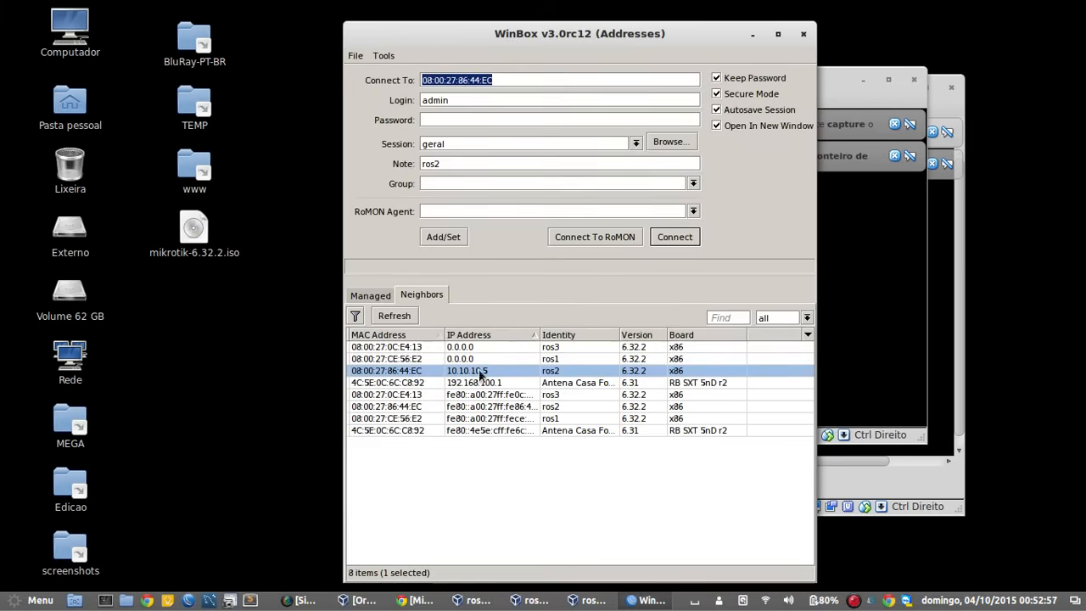
left_click(455, 348)
left_click(454, 348)
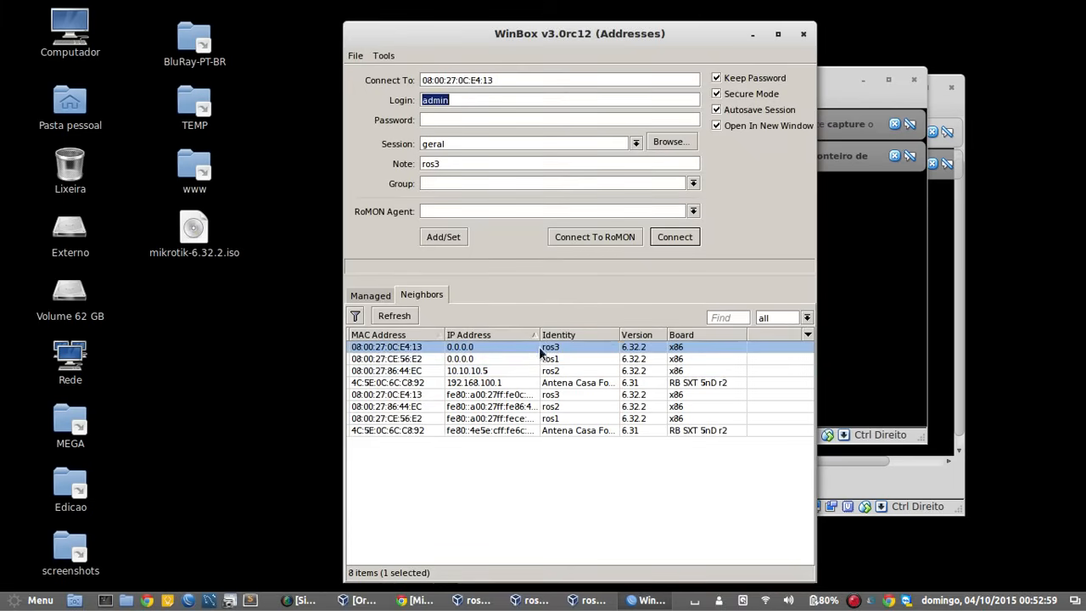
left_click(675, 240)
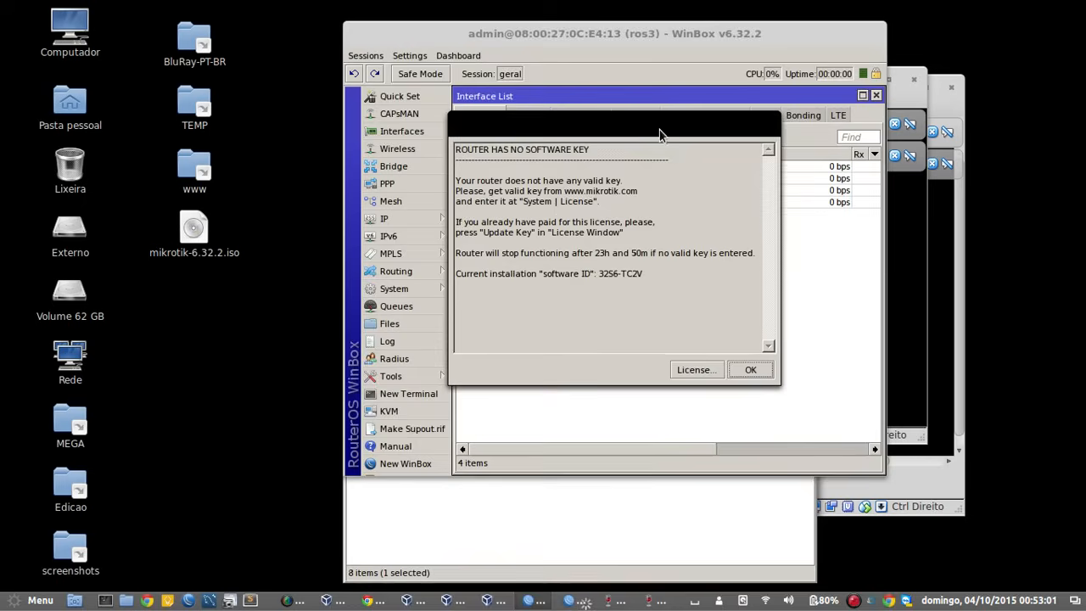
left_click(764, 370)
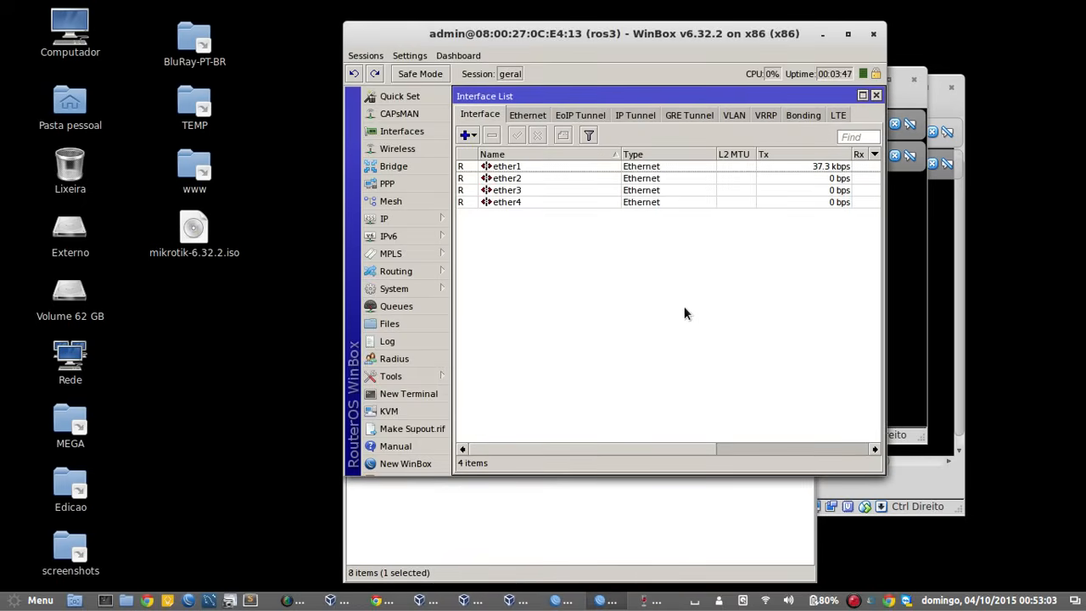
- Rename the ether1 interface of ros3 as ether1-Internet
left_click(524, 167)
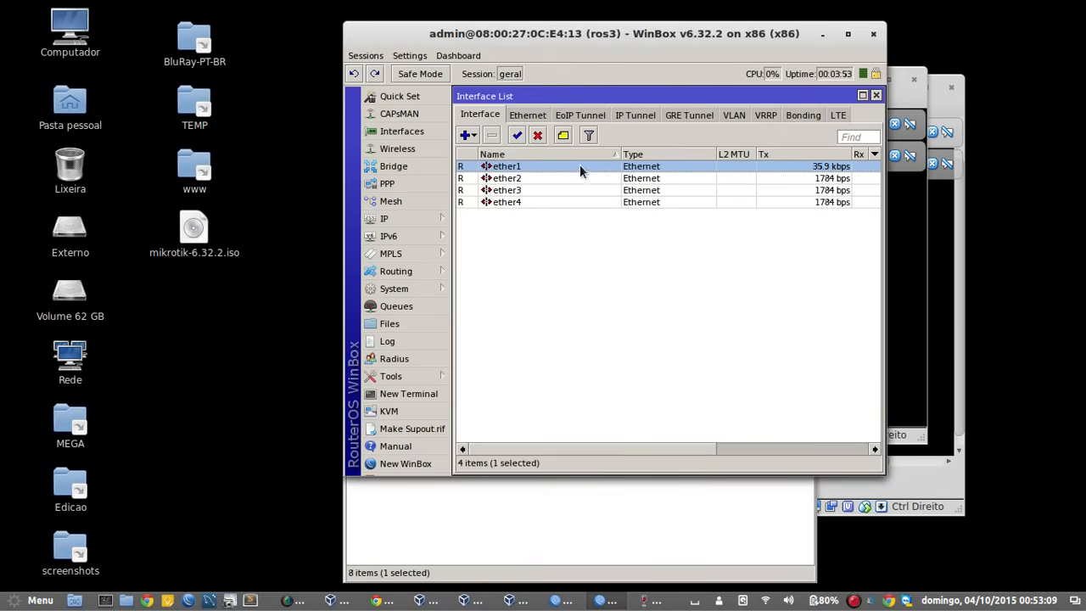
double_click(525, 167)
left_click(672, 151)
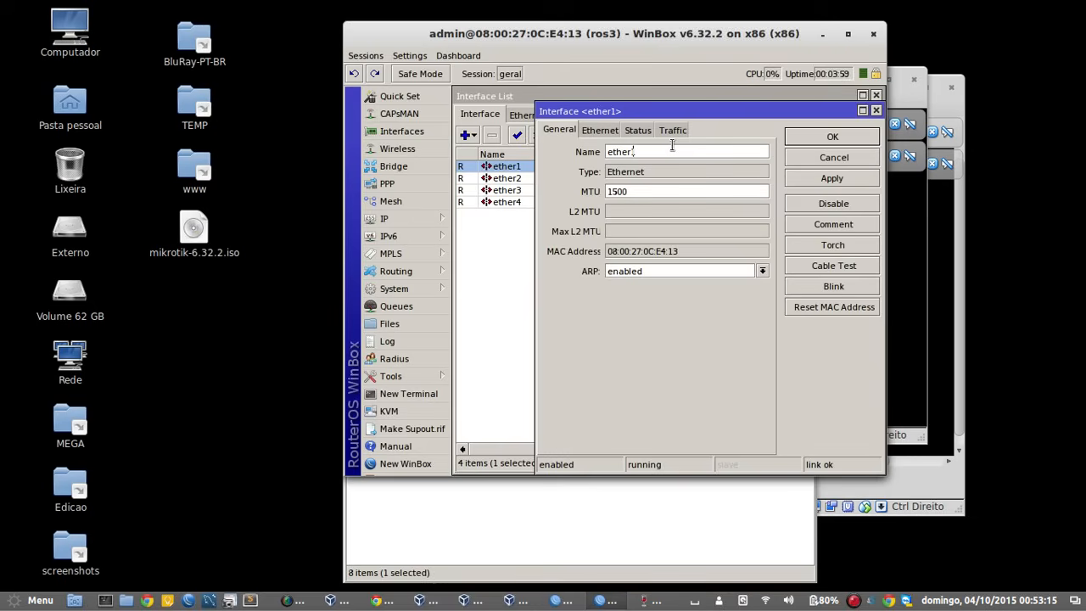
type("1-INTER")
type("ternet")
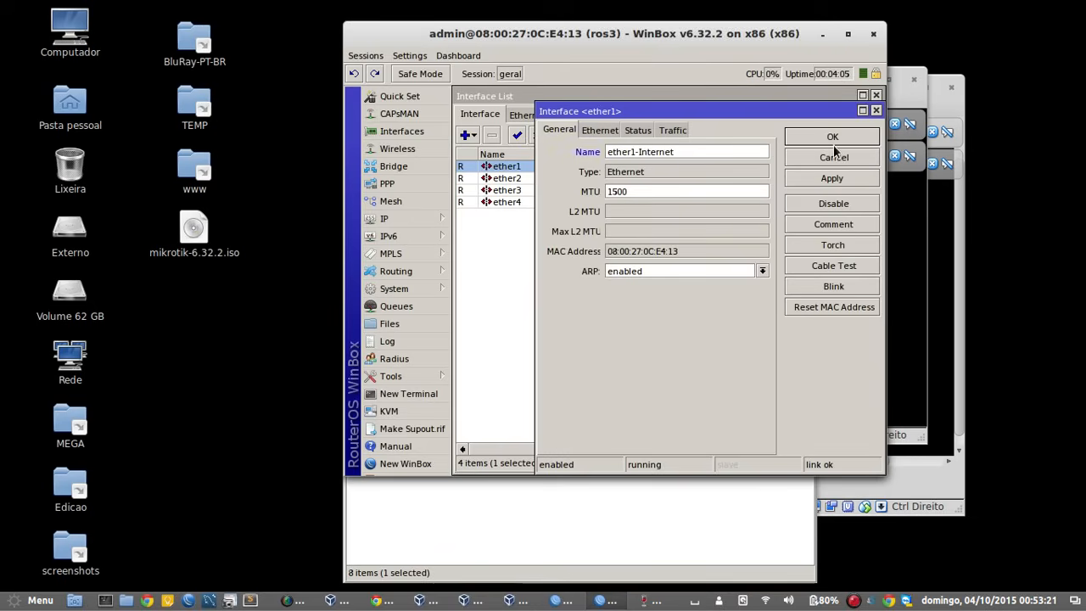
left_click(833, 143)
- Rename the ether2 interface of ros3 as ether2-LK-ros2
double_click(525, 177)
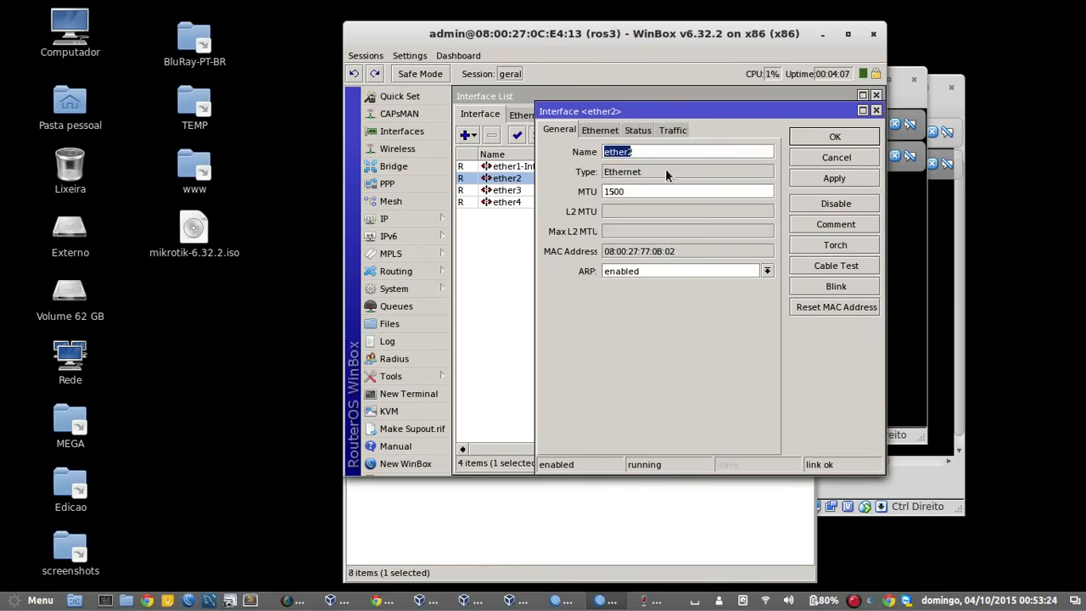
left_click(660, 153)
type("-LK-ros2")
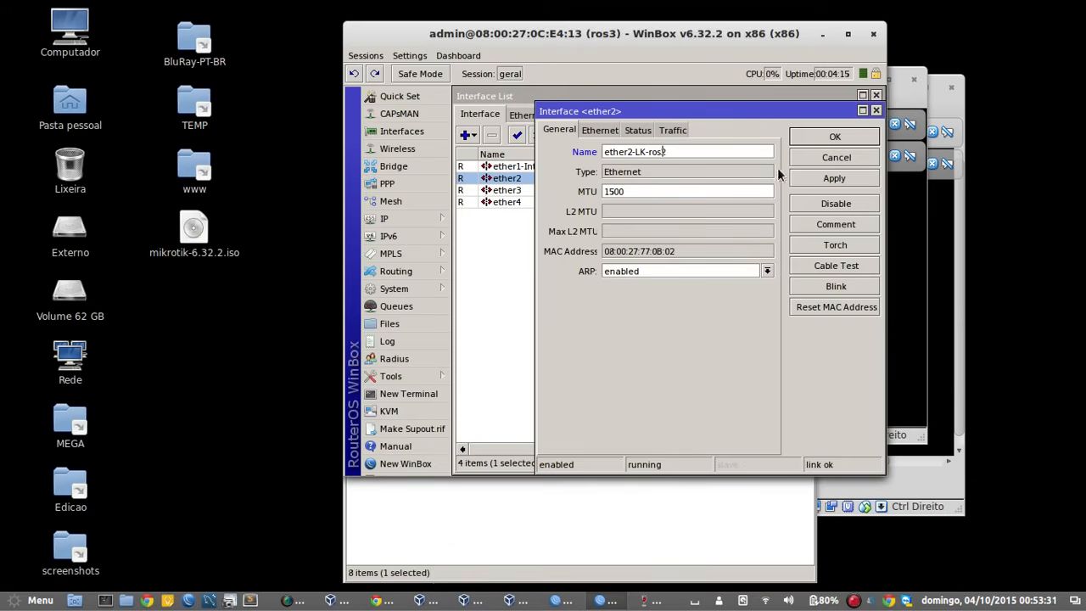
left_click(820, 135)
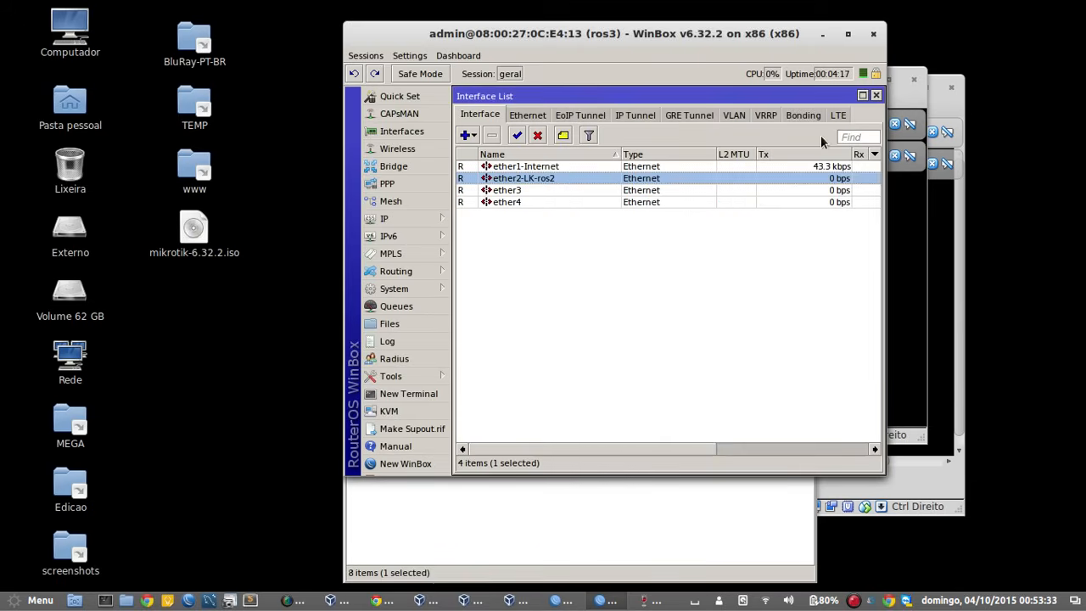
- Rename the ether3 interface of ros3 as ether3-LK-ros4
double_click(524, 190)
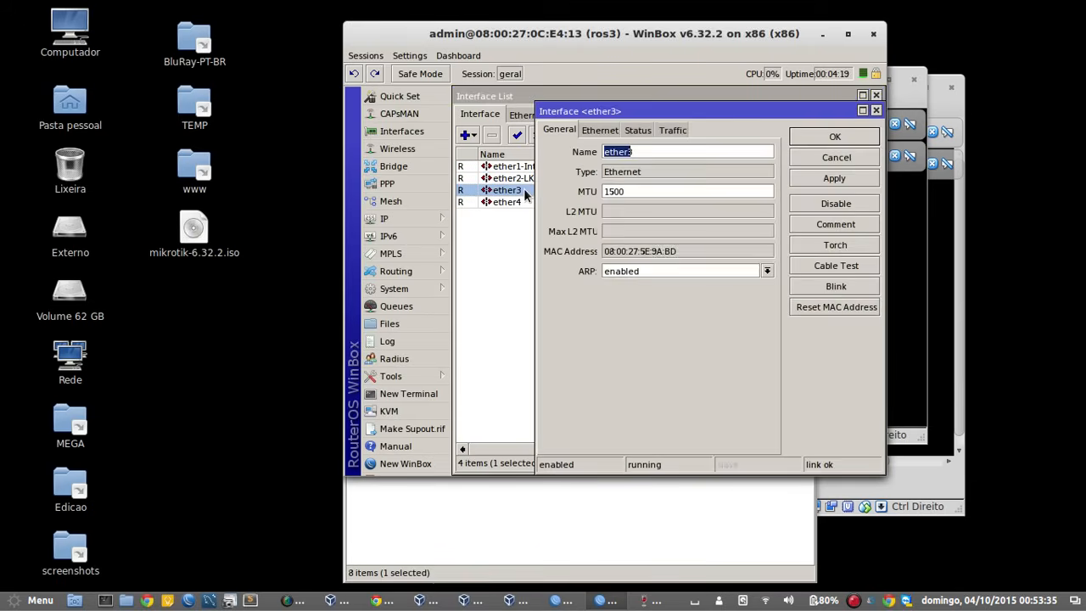
left_click(645, 152)
type("-LK")
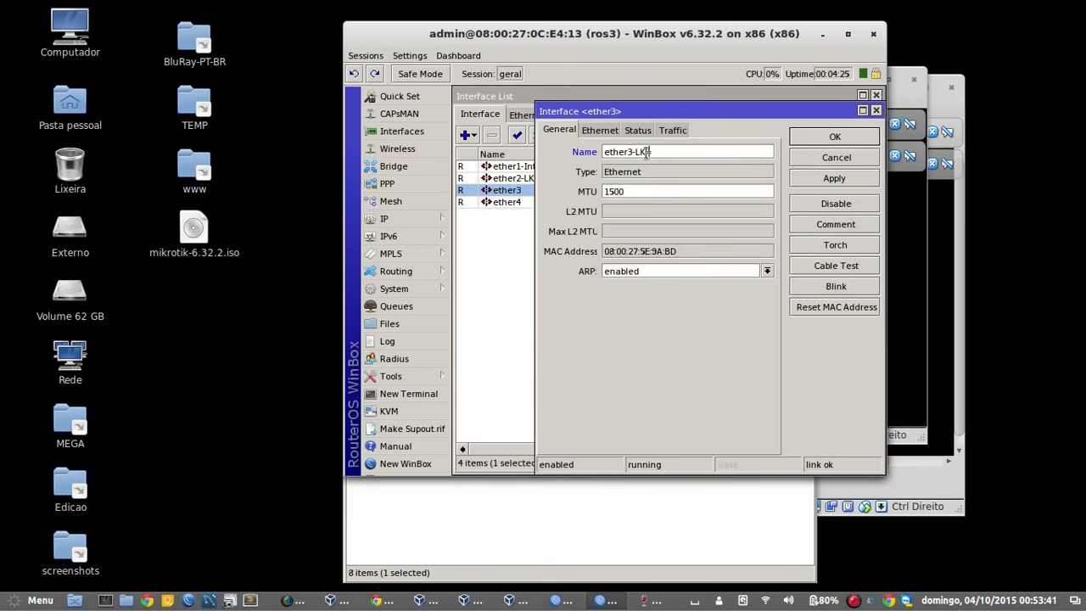
type("-ros4")
left_click(834, 137)
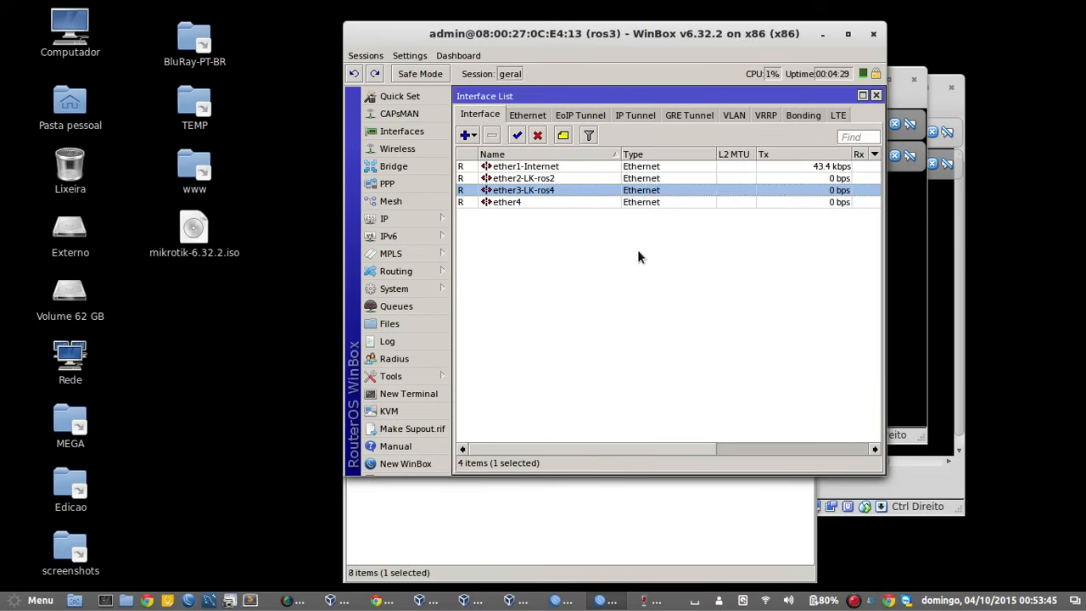
left_click(515, 194)
left_click(563, 260)
- Add the IP address 10.10.10.10/30 to the ether2-LK-ros2 interface of ros3 and check its network
left_click(526, 178)
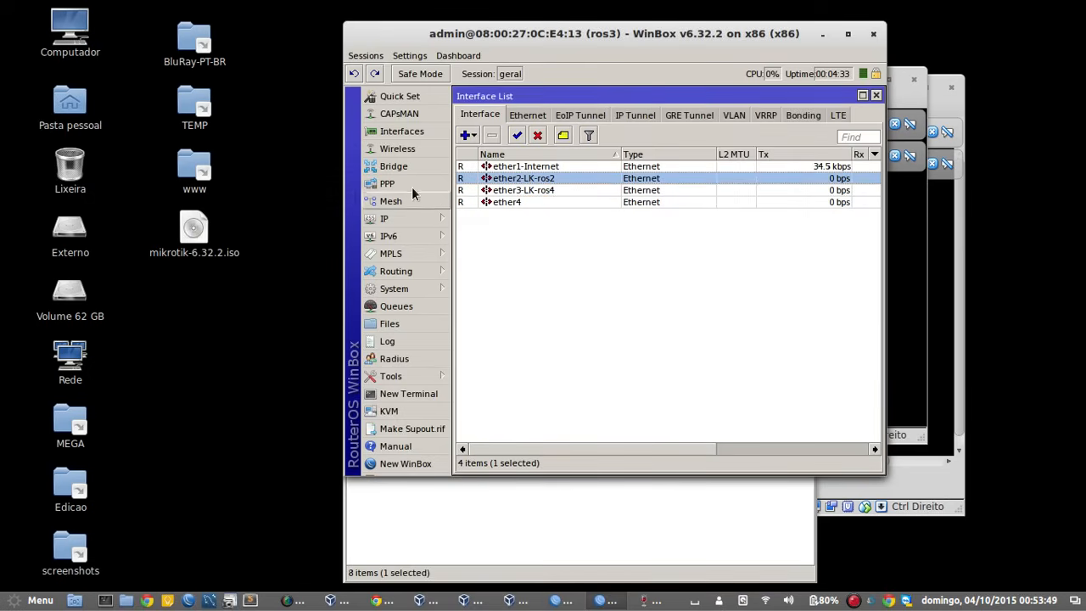
left_click(412, 220)
left_click(537, 231)
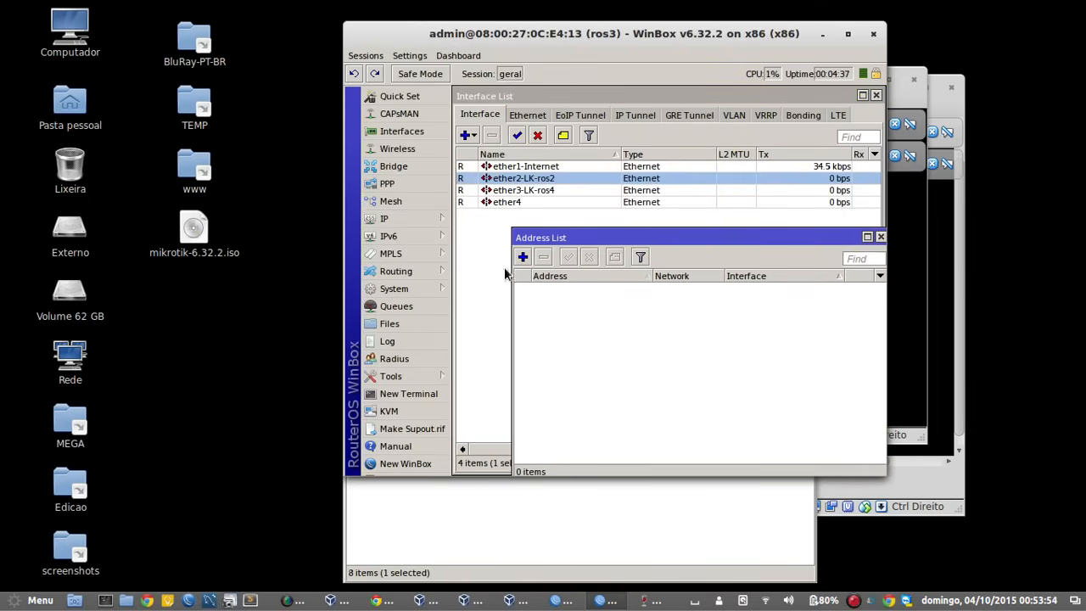
left_click(522, 257)
left_click(668, 312)
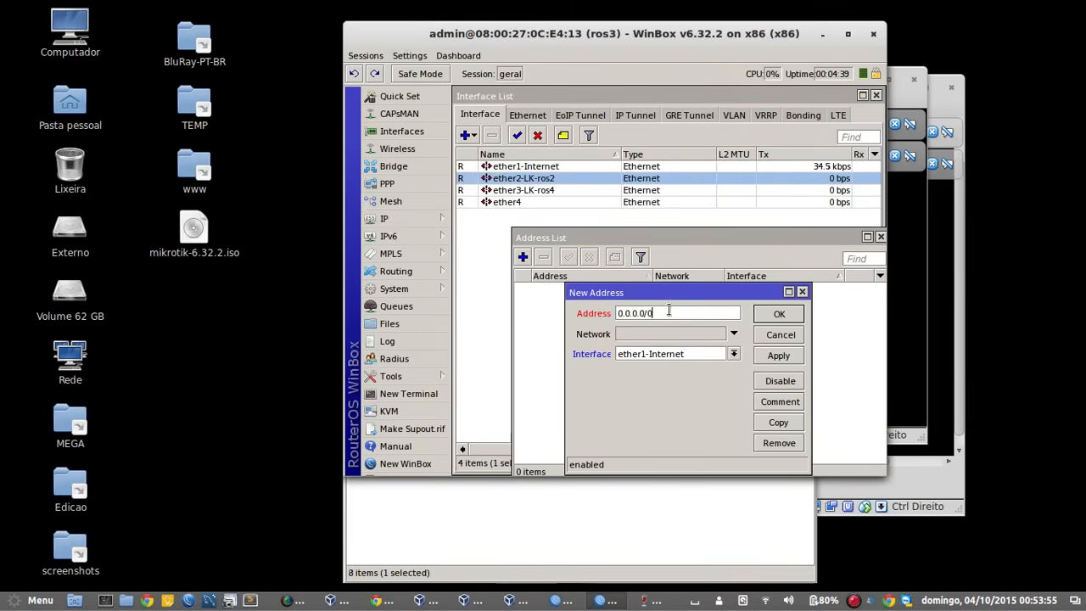
double_click(669, 312)
type("10.10")
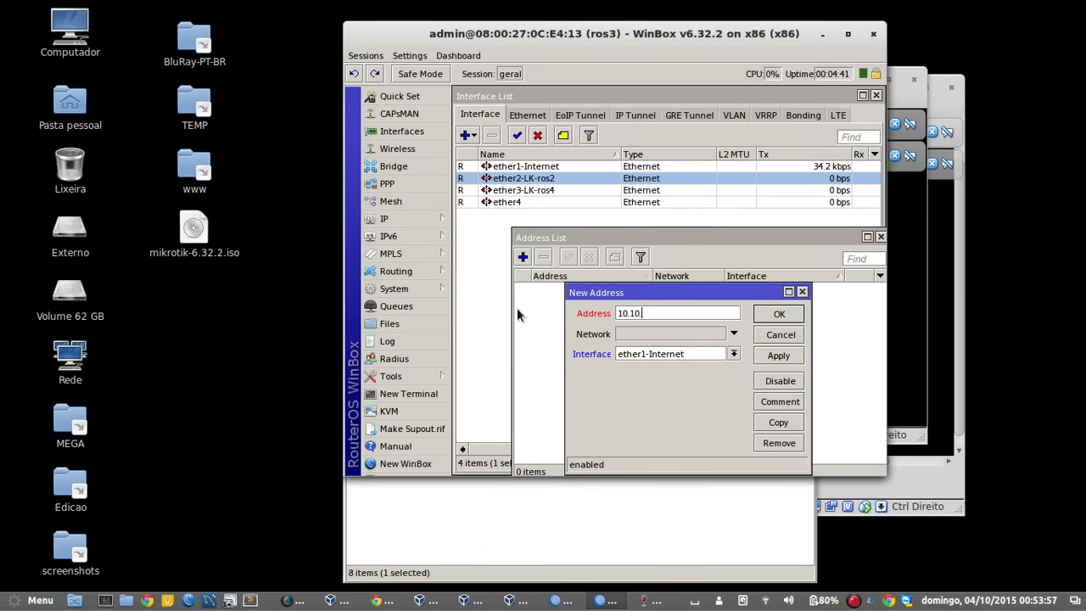
type(".10.10/30")
left_click(697, 353)
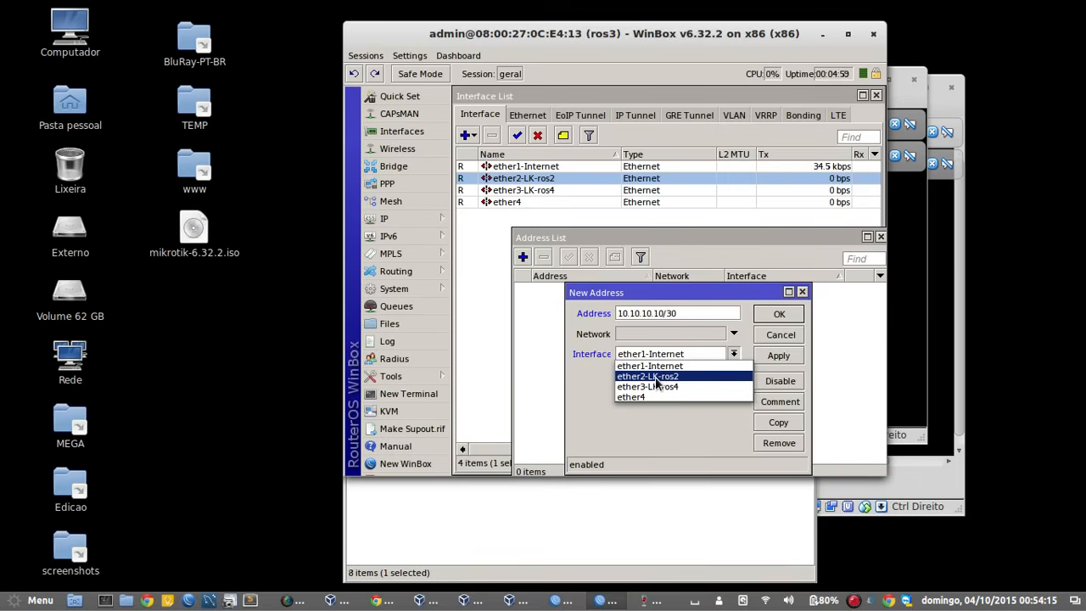
left_click(655, 378)
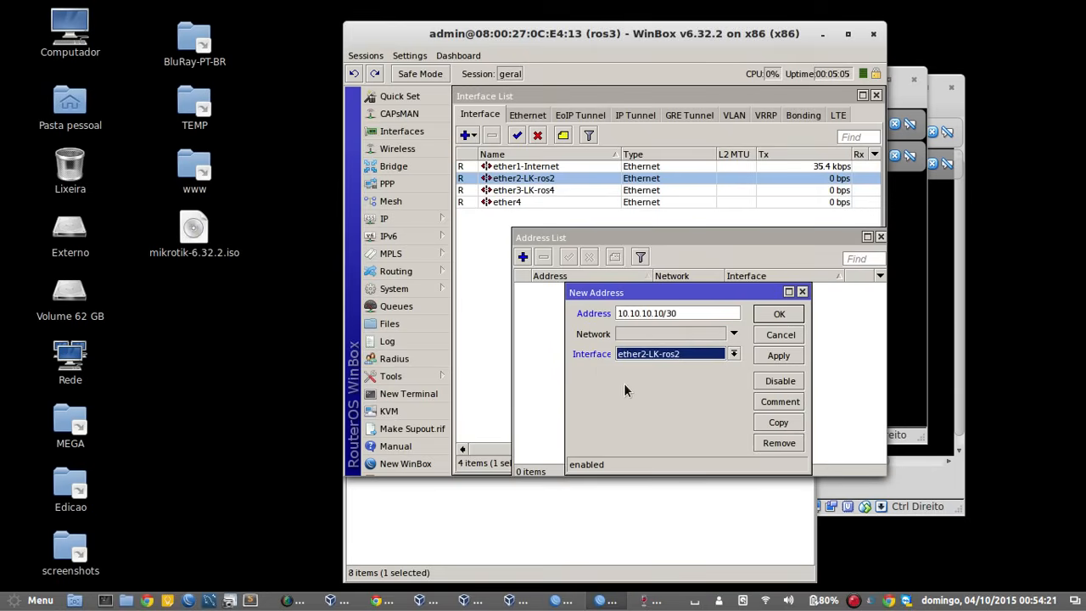
left_click(779, 357)
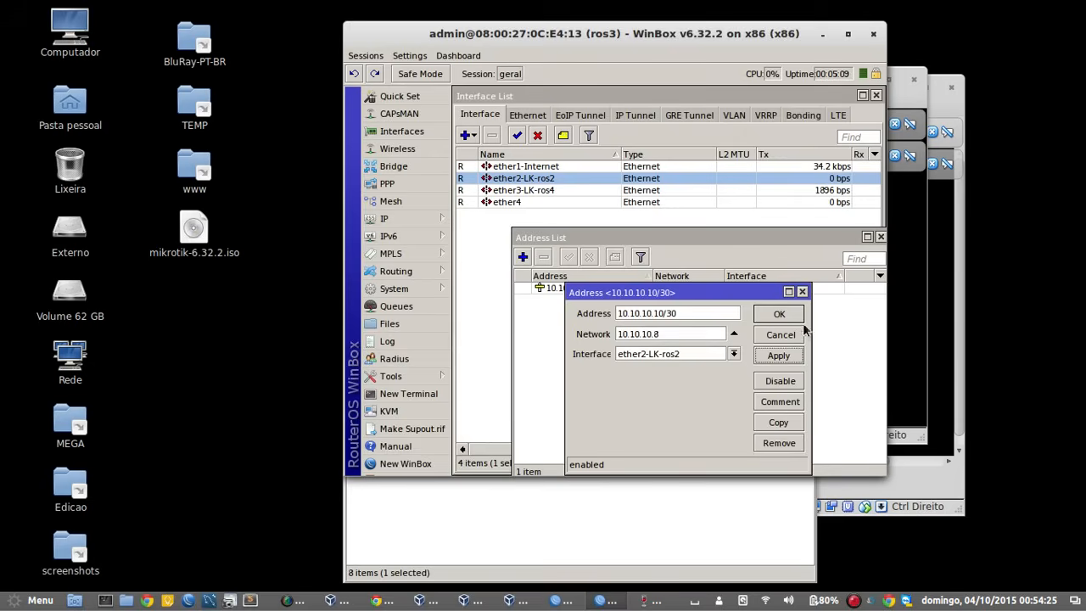
double_click(657, 333)
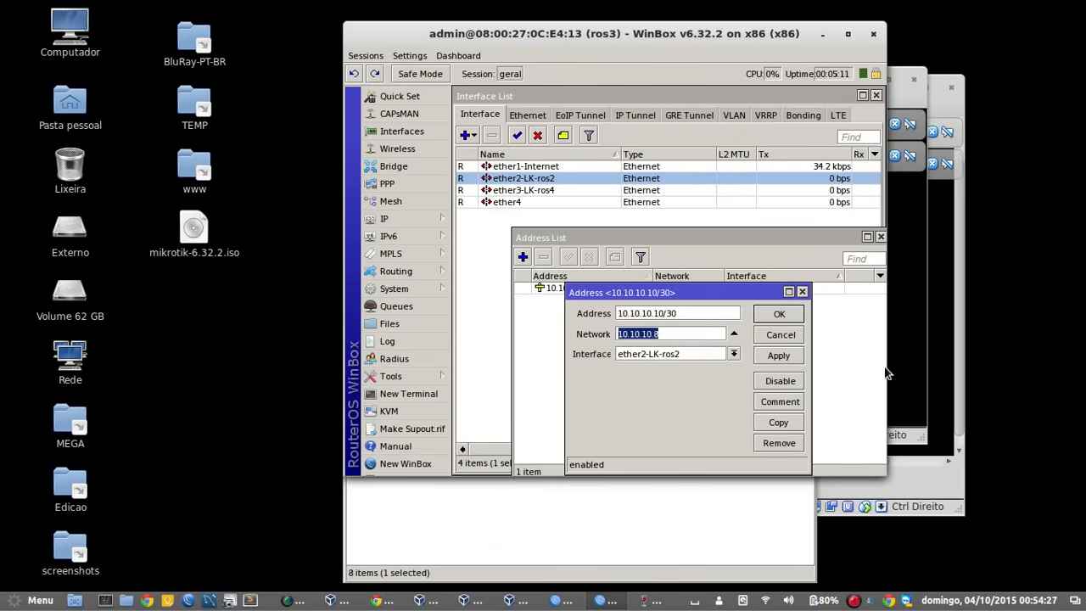
- Confirm the ether2-LK-ros2 address of ros3 and set the router ID of its default OSPF instance to 10.10.10.10
left_click(778, 314)
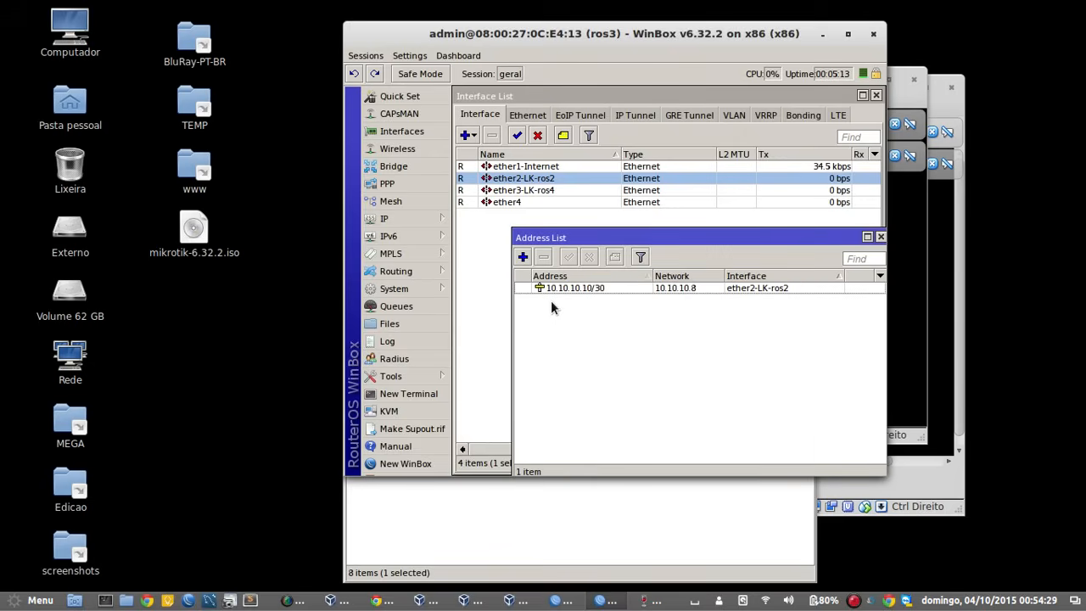
left_click(399, 270)
left_click(489, 359)
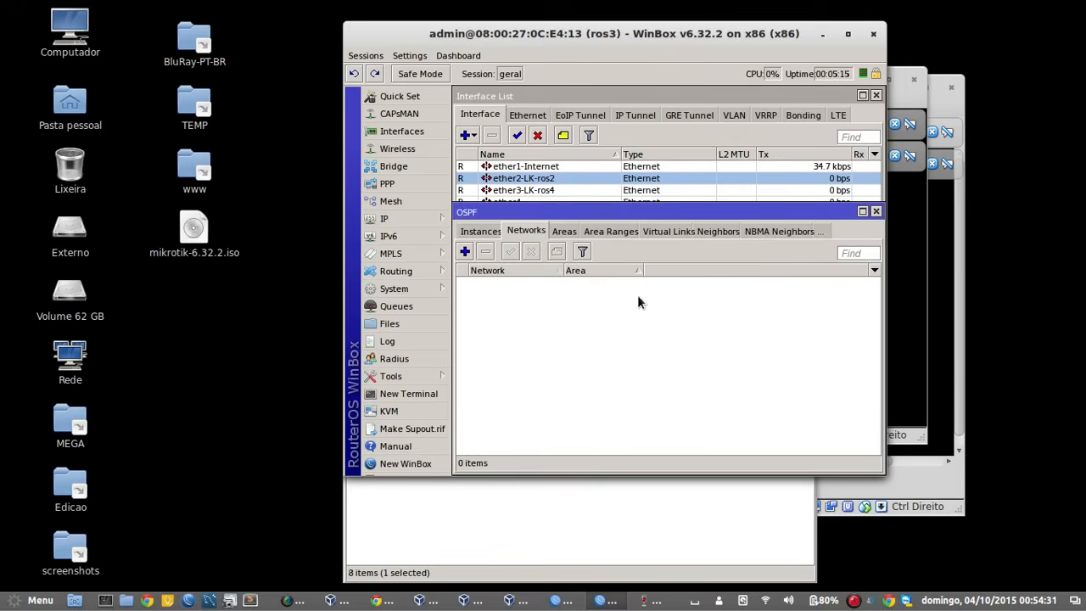
left_click_drag(701, 208, 731, 320)
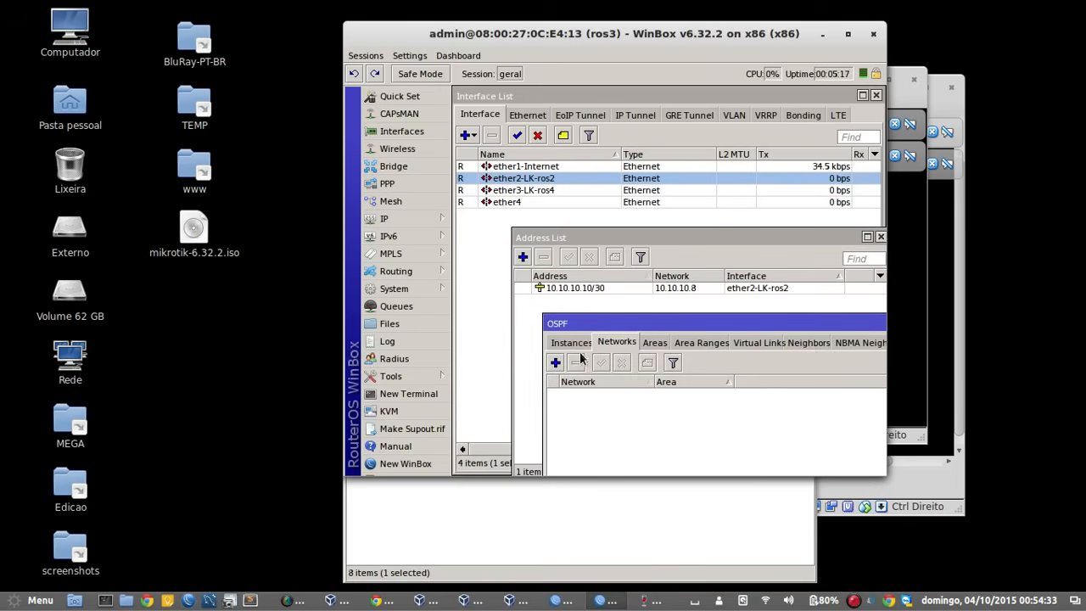
left_click(622, 343)
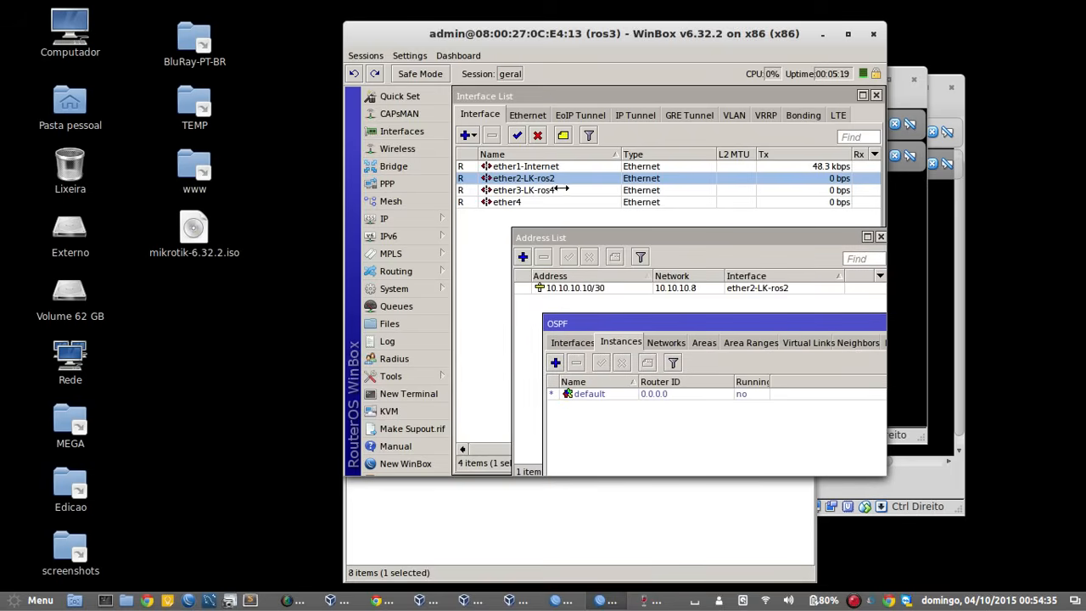
left_click(652, 393)
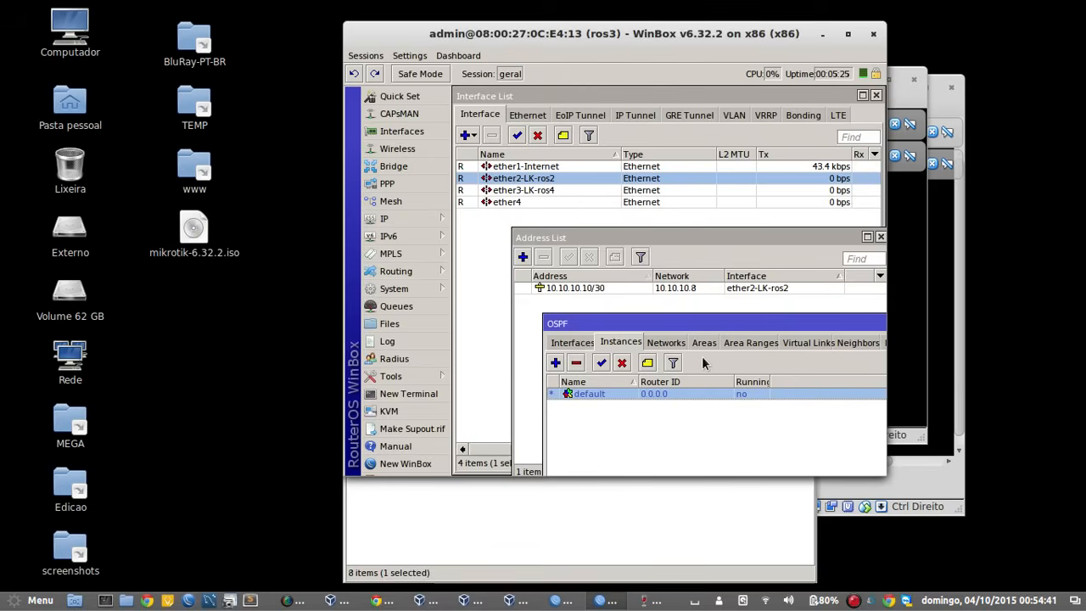
left_click(664, 395)
double_click(661, 401)
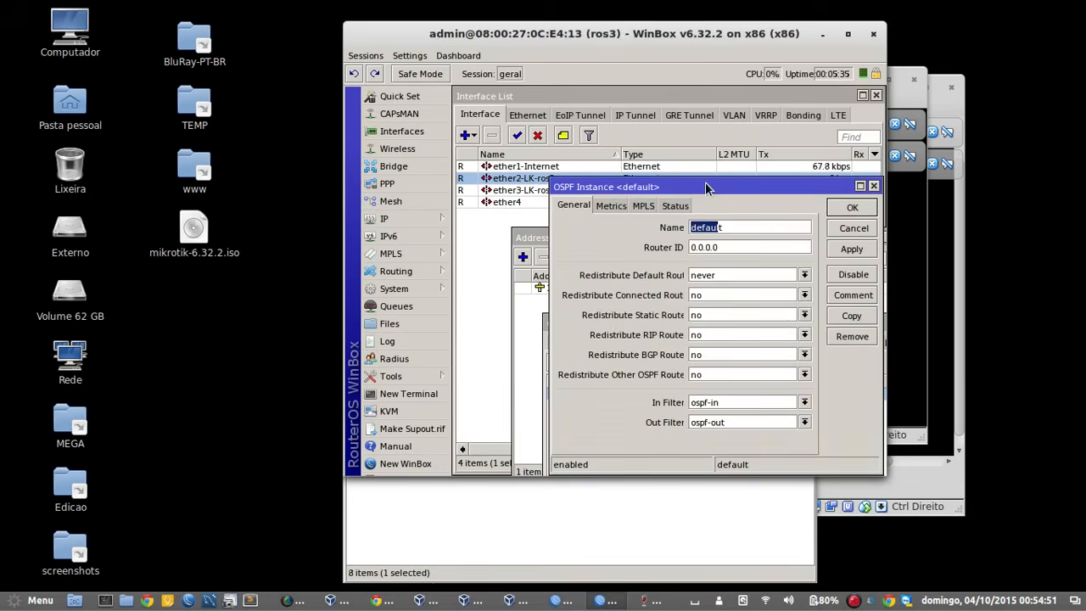
left_click_drag(731, 152, 795, 132)
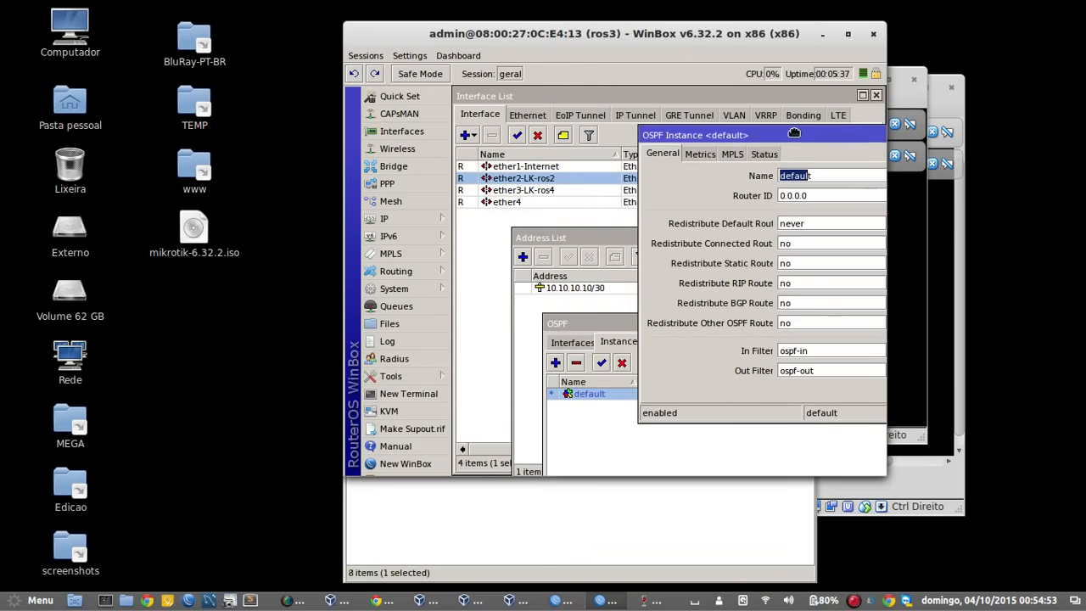
key("Tab")
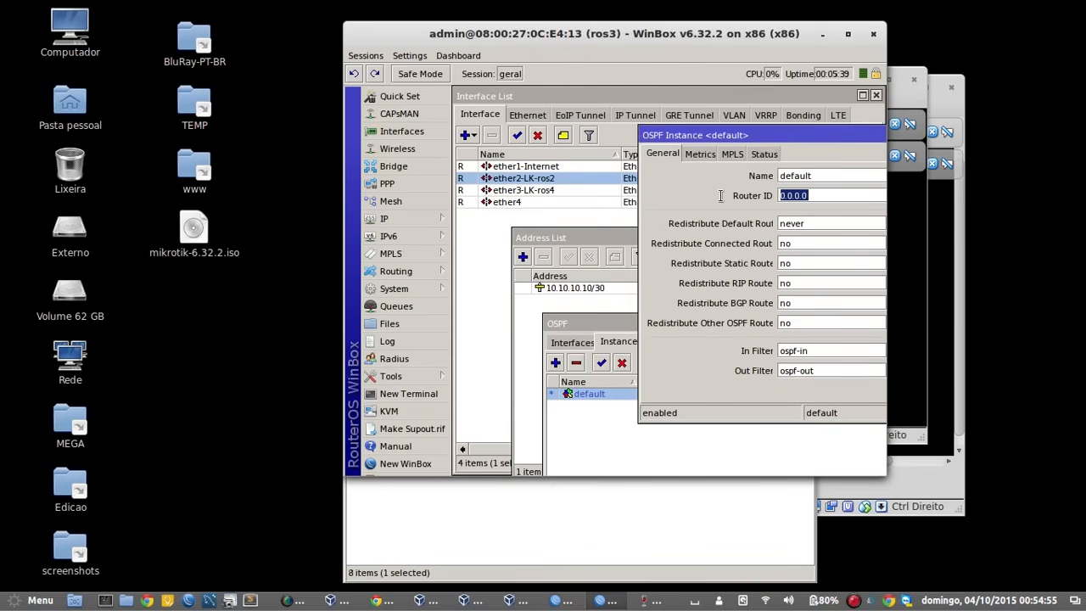
type("10.10")
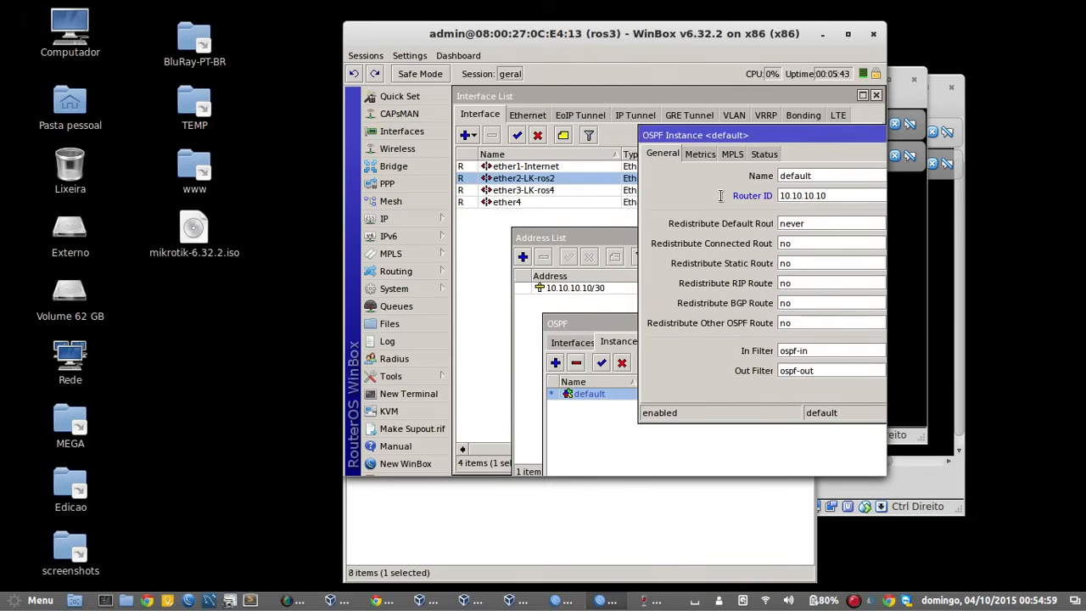
left_click_drag(767, 134, 638, 138)
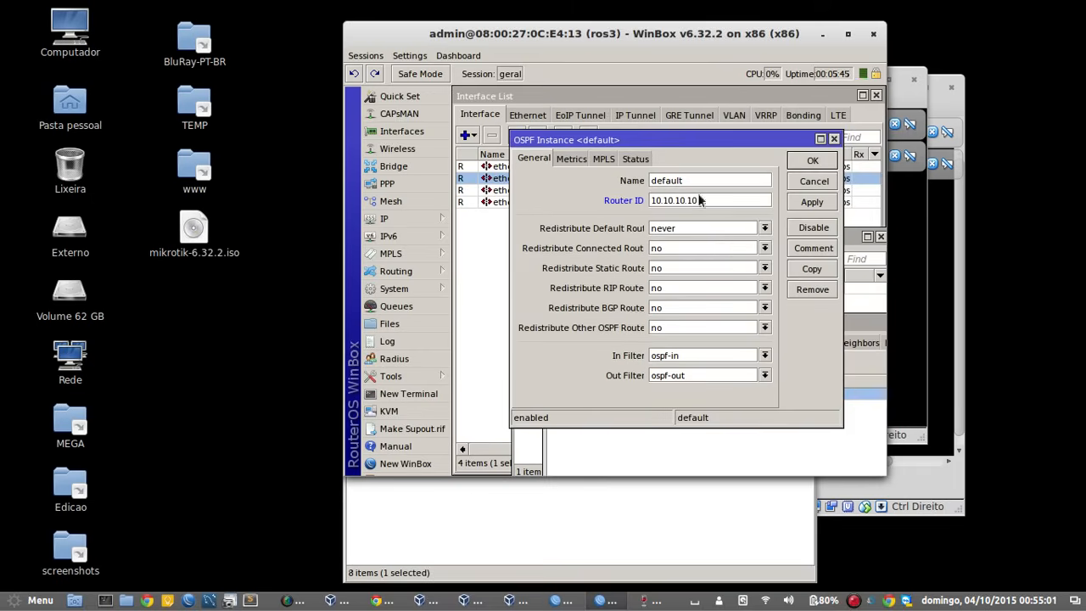
- Redistribute connected and static routes as type 1 in the default OSPF instance and save it
left_click(716, 247)
left_click(725, 269)
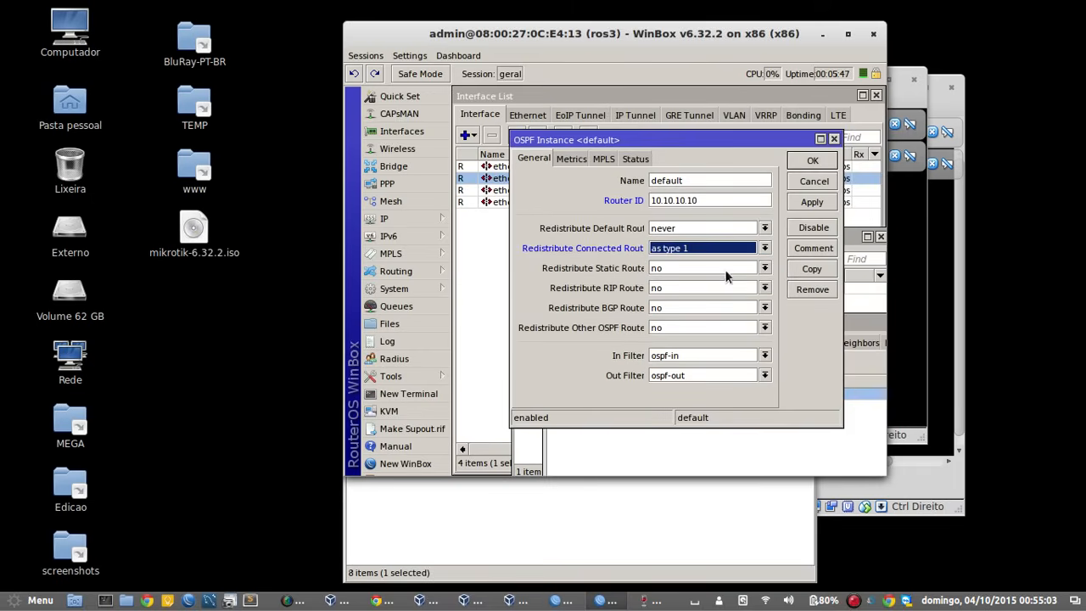
left_click(723, 270)
left_click(717, 280)
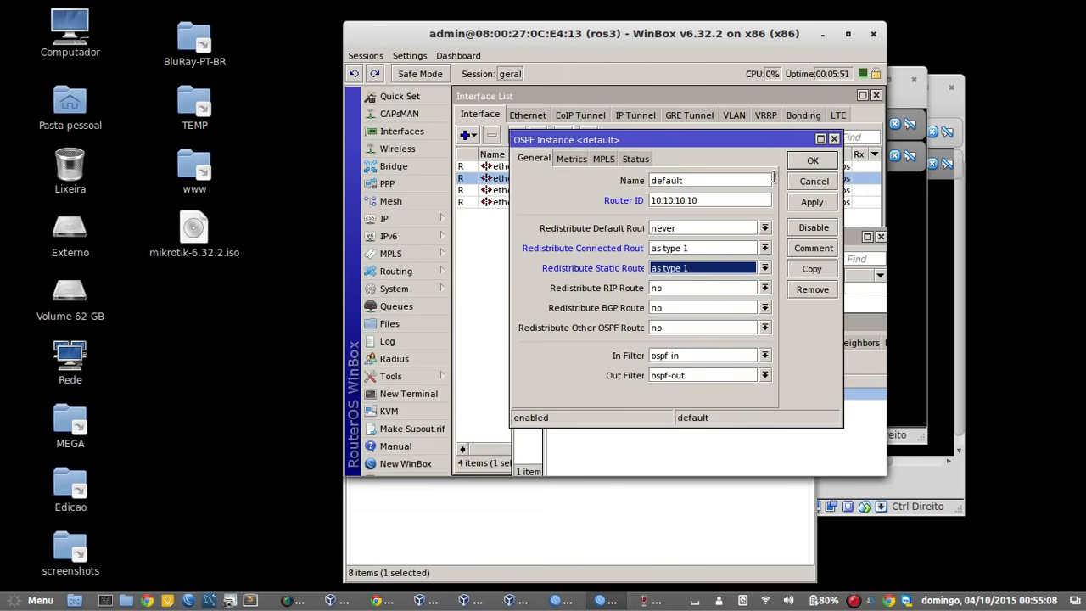
left_click(808, 162)
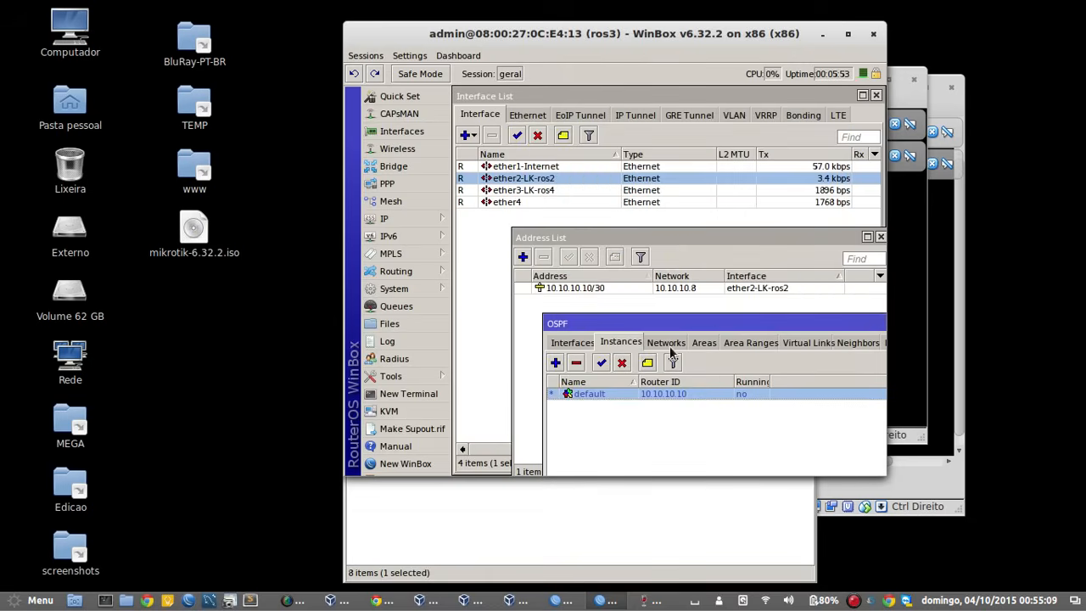
- Add the OSPF network 10.10.10.8/30 in the backbone area of ros3 and close the OSPF window
left_click(667, 343)
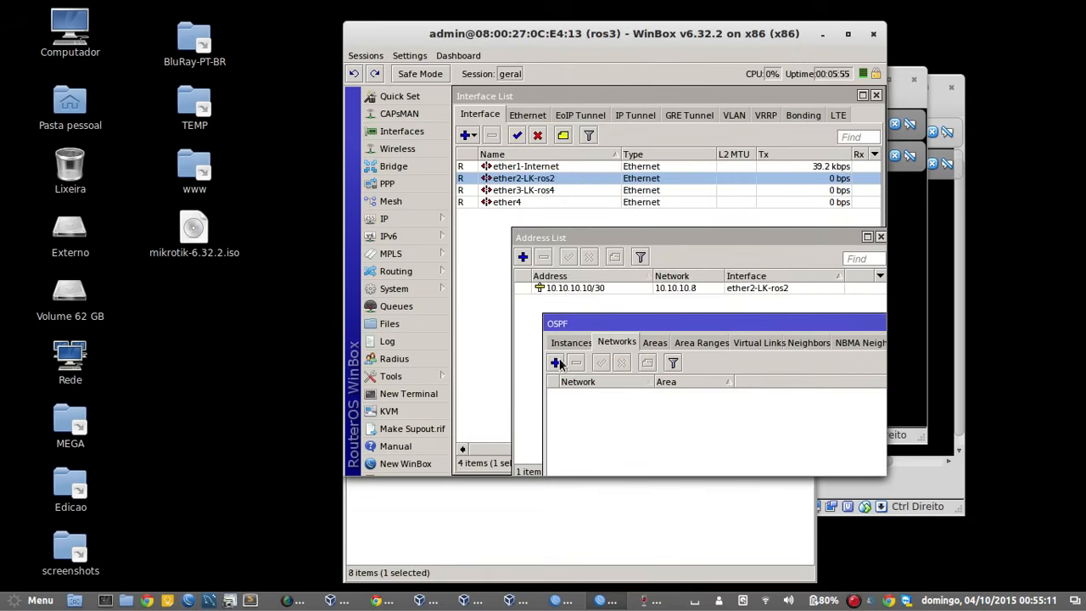
left_click(556, 363)
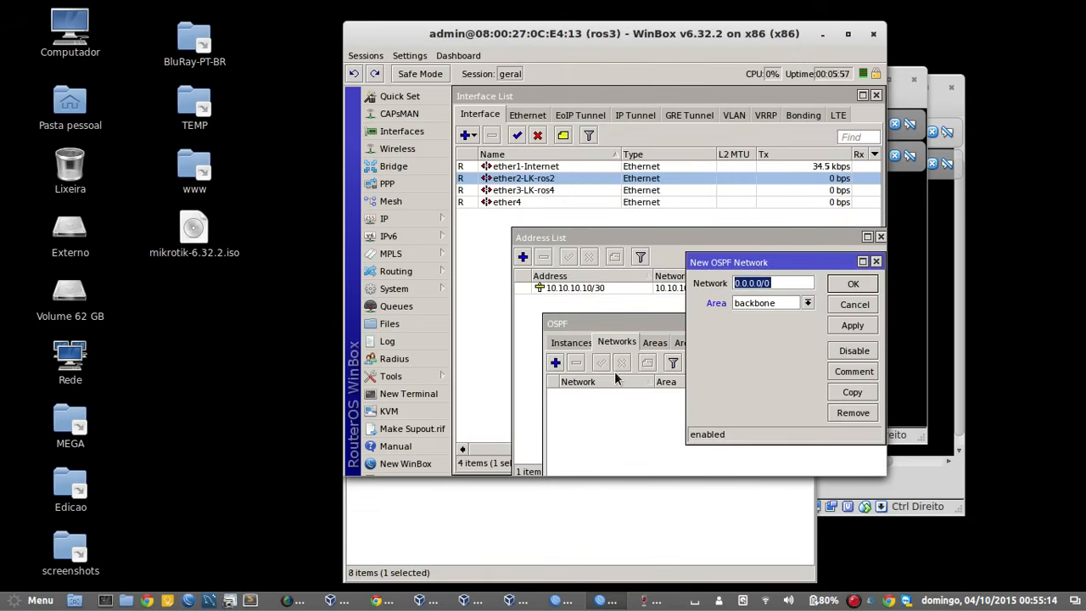
type("10")
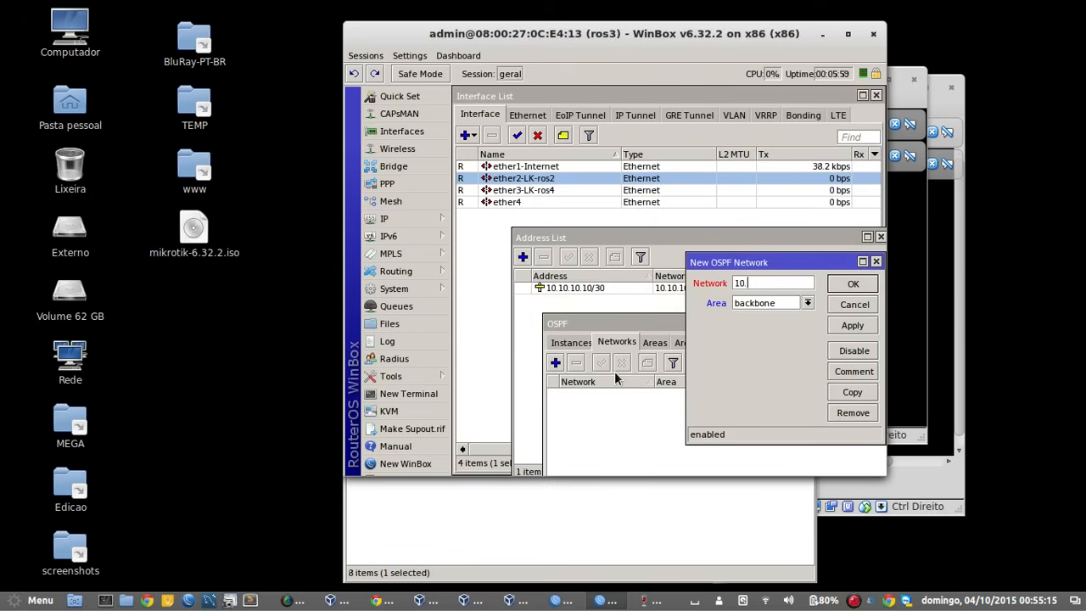
type(".10.10.8/30")
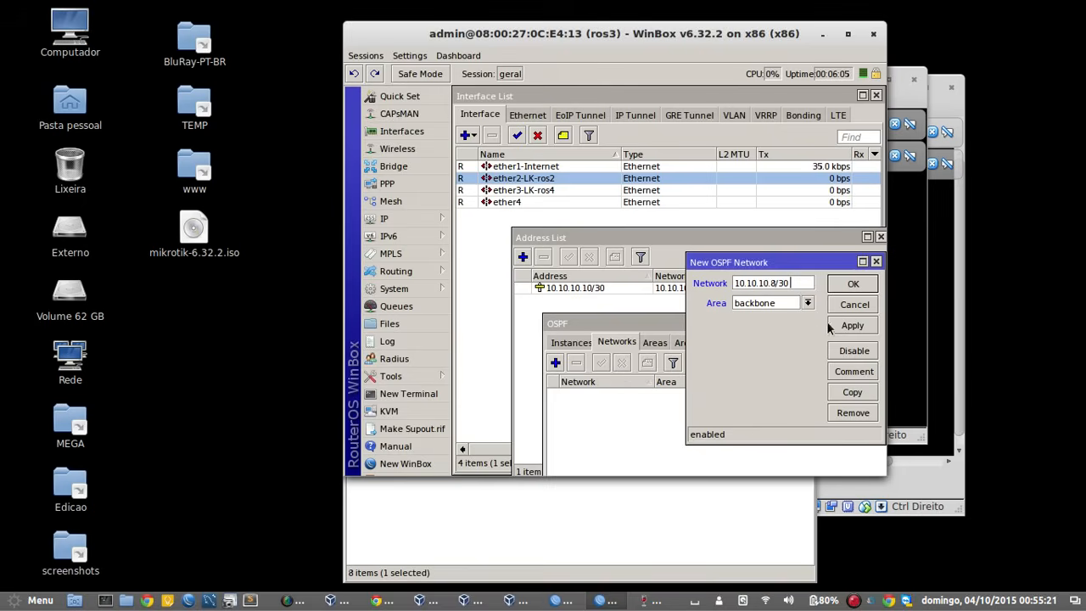
left_click(854, 286)
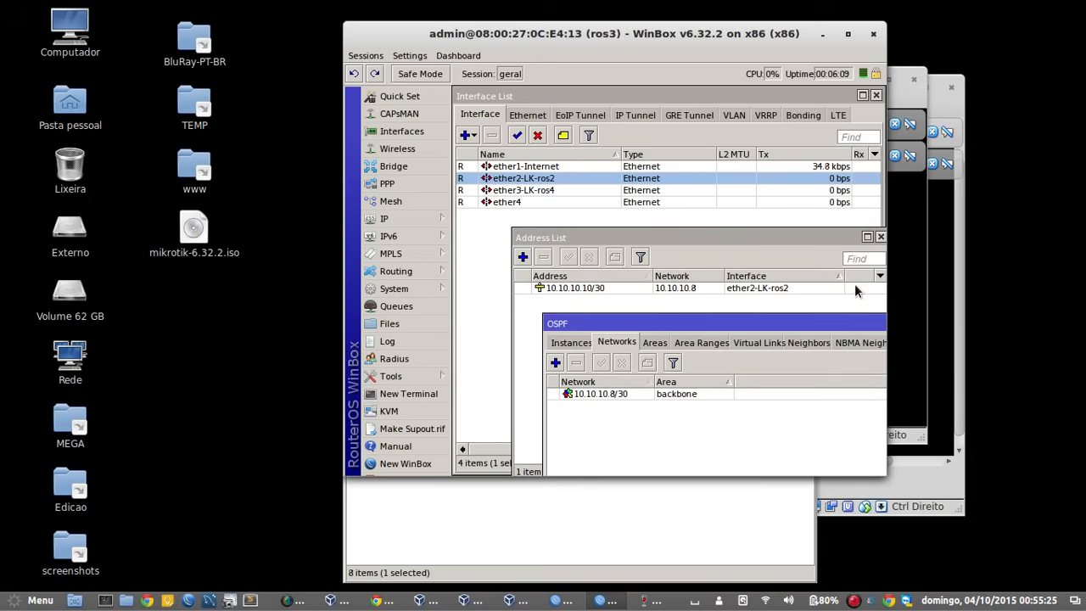
left_click_drag(809, 324, 806, 307)
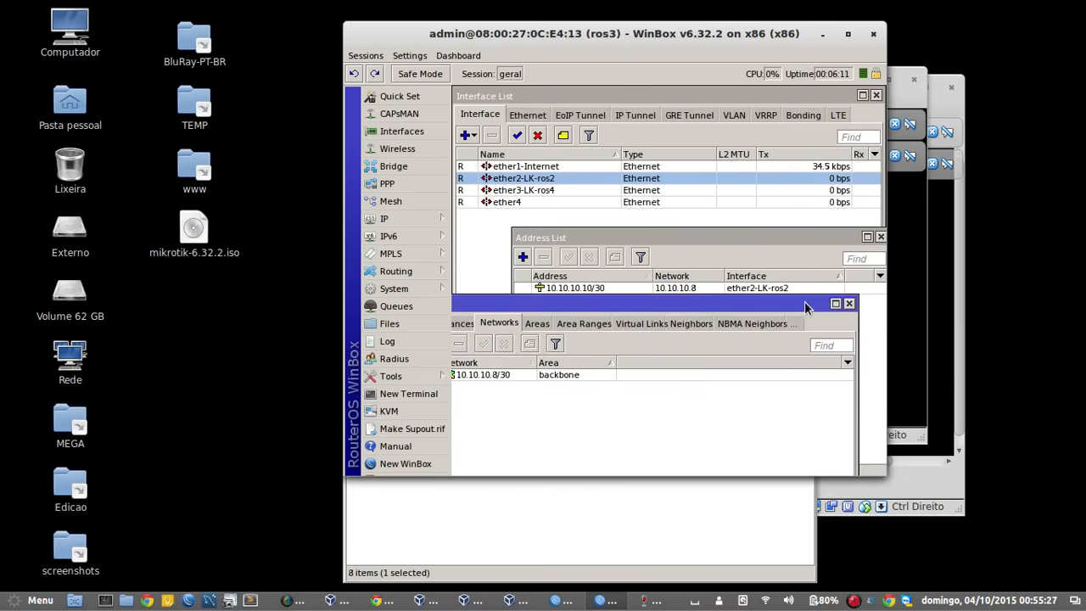
left_click(848, 303)
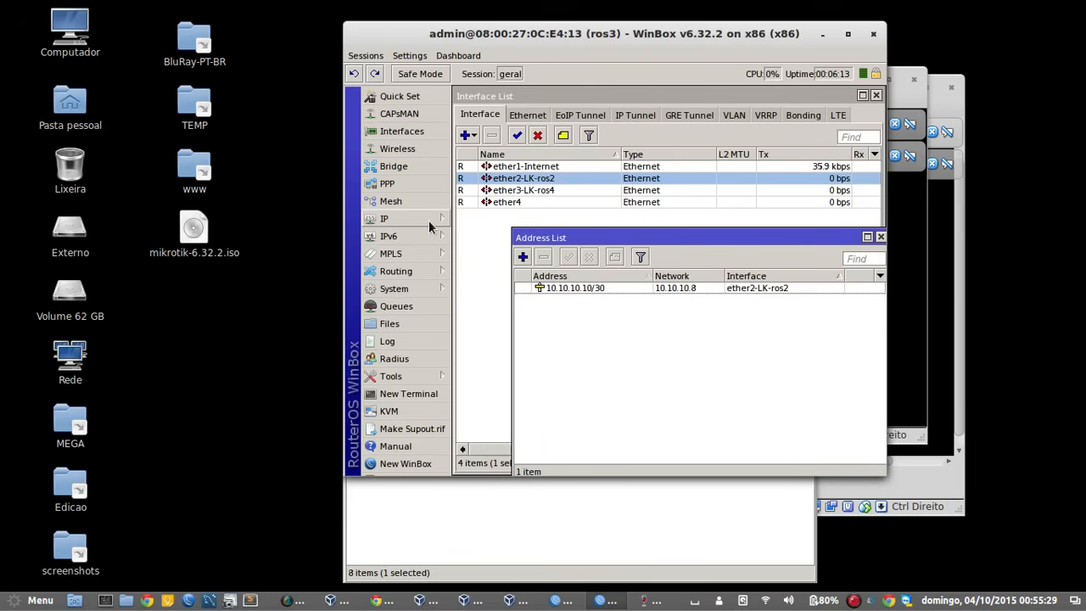
- Open the IP route list of ros3 and check its routes alongside the address list
left_click(429, 220)
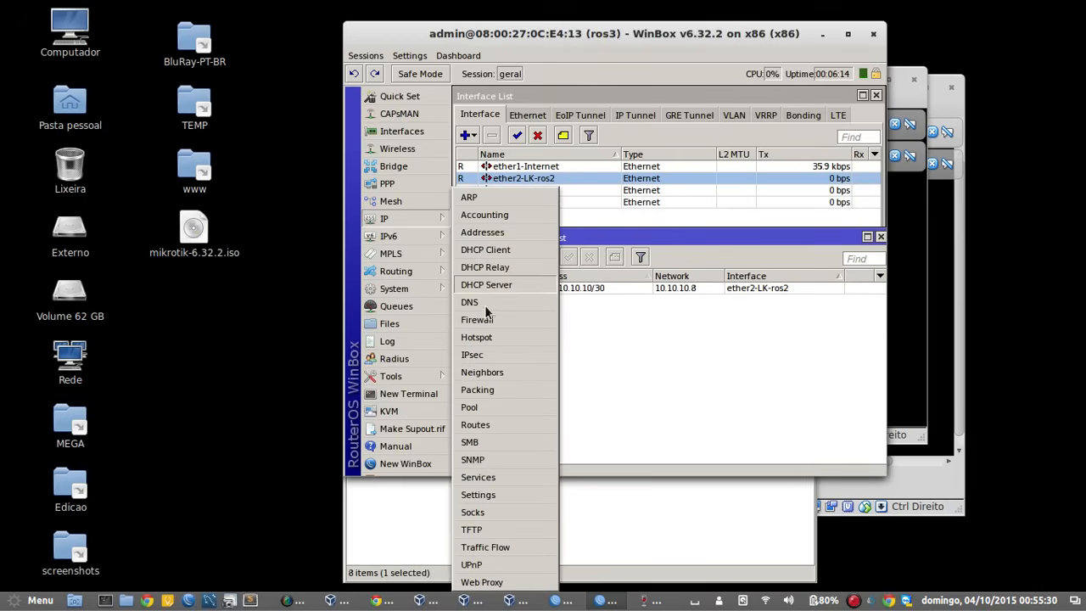
left_click(493, 424)
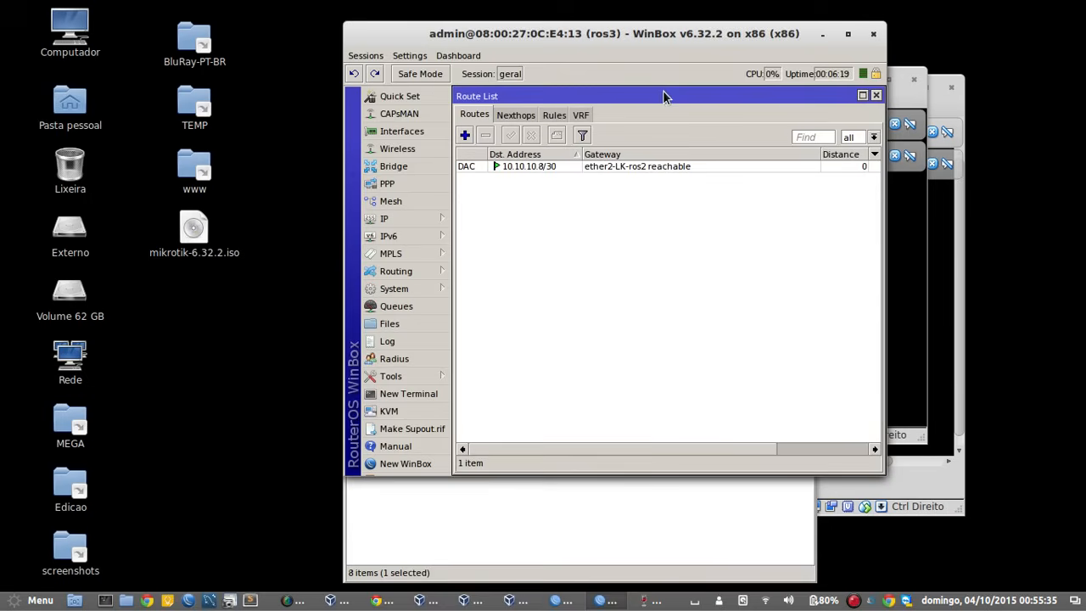
mouse_move(676, 96)
left_mouse_down()
mouse_move(675, 312)
mouse_move(668, 99)
left_mouse_up()
left_click(641, 375)
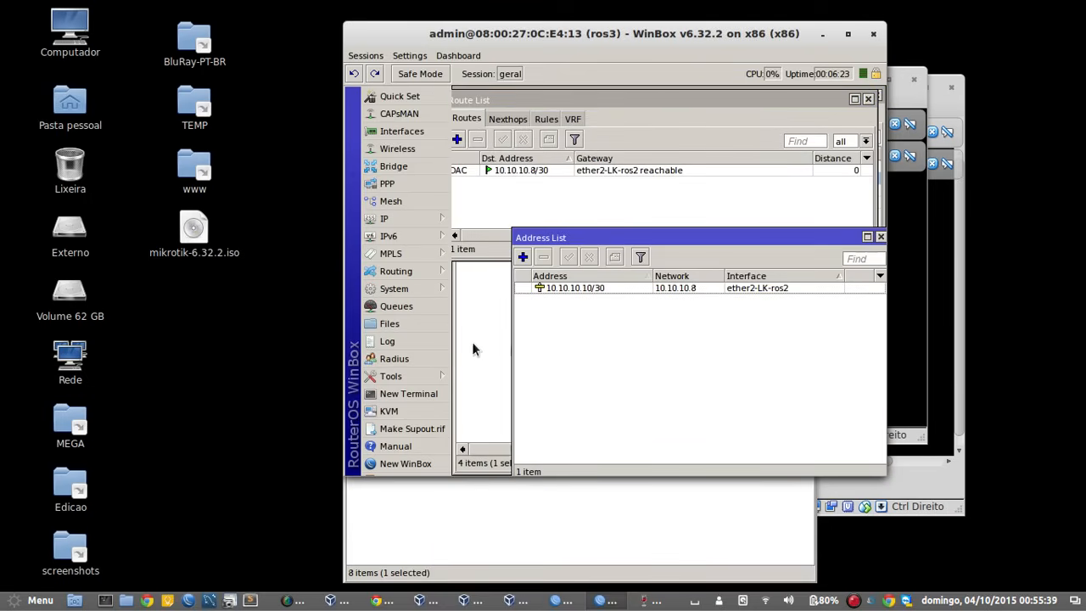
- Open a terminal on ros3 and page through the software license to reach an empty command prompt
left_click(408, 394)
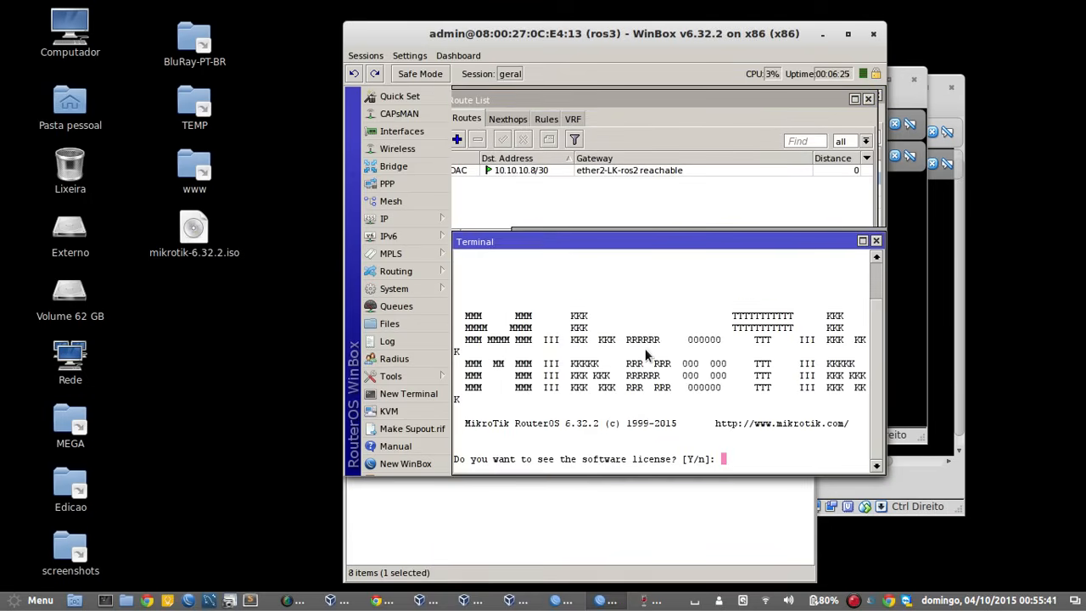
key("Return")
key("Return")
key("Return")
key("Return")
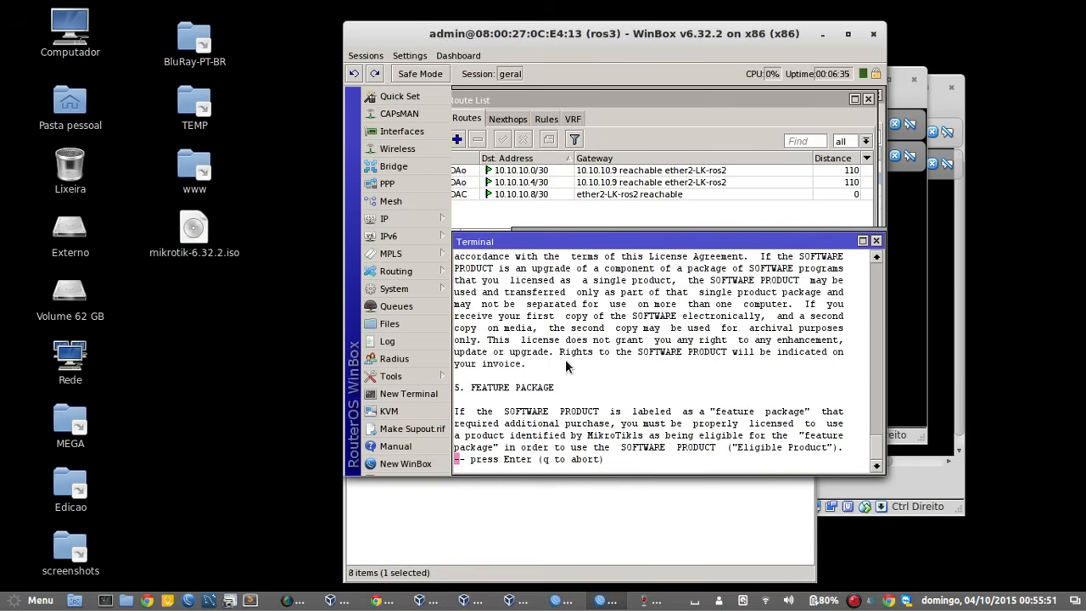
key("Return")
key("Return")
key("Return")
key("Return")
key("Return")
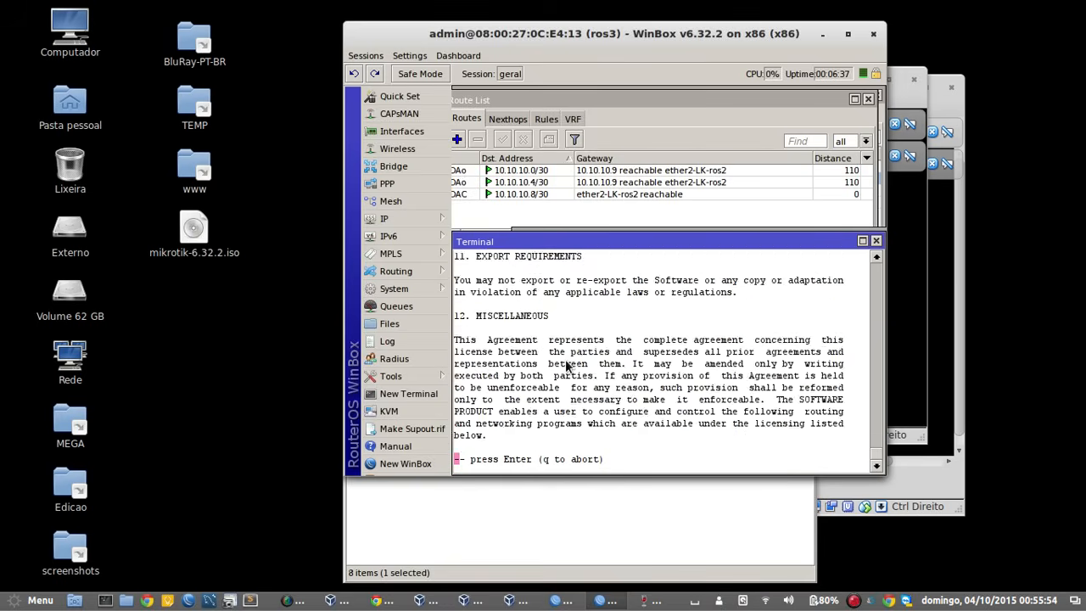
key("Return")
key("Return")
key("Return")
type("q")
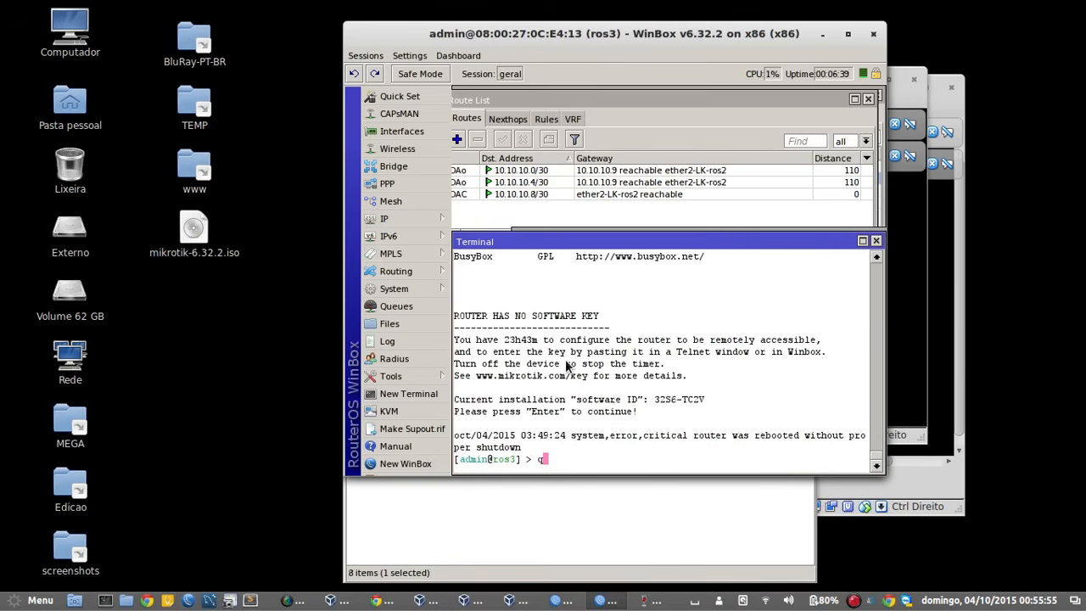
key("BackSpace")
- Ping 10.10.10.1 from the ros3 terminal and stop it after a few replies
type("ping 10.10")
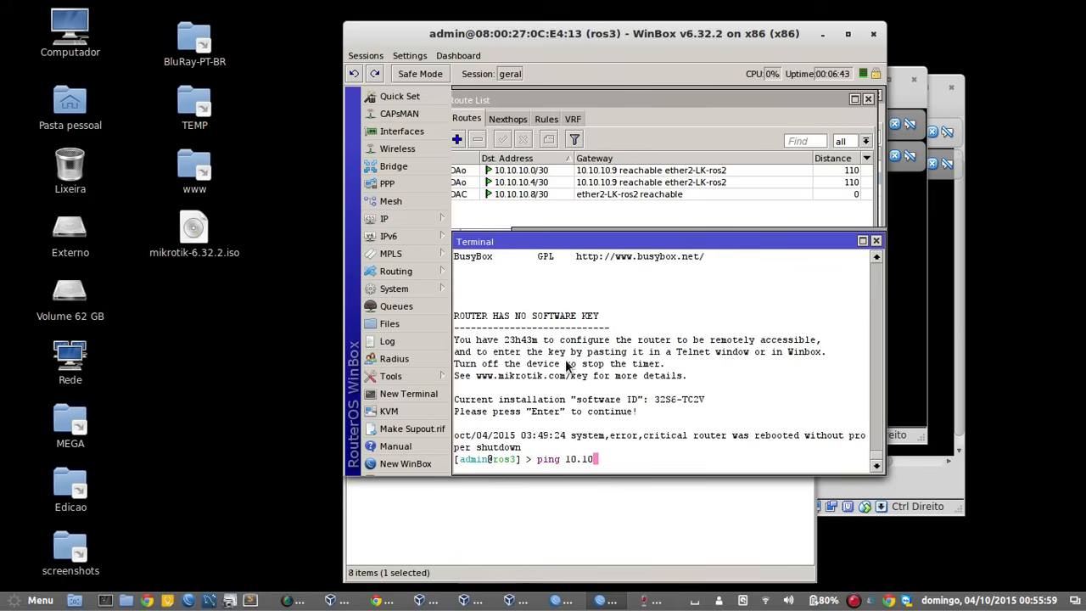
type(".10.1")
key("Return")
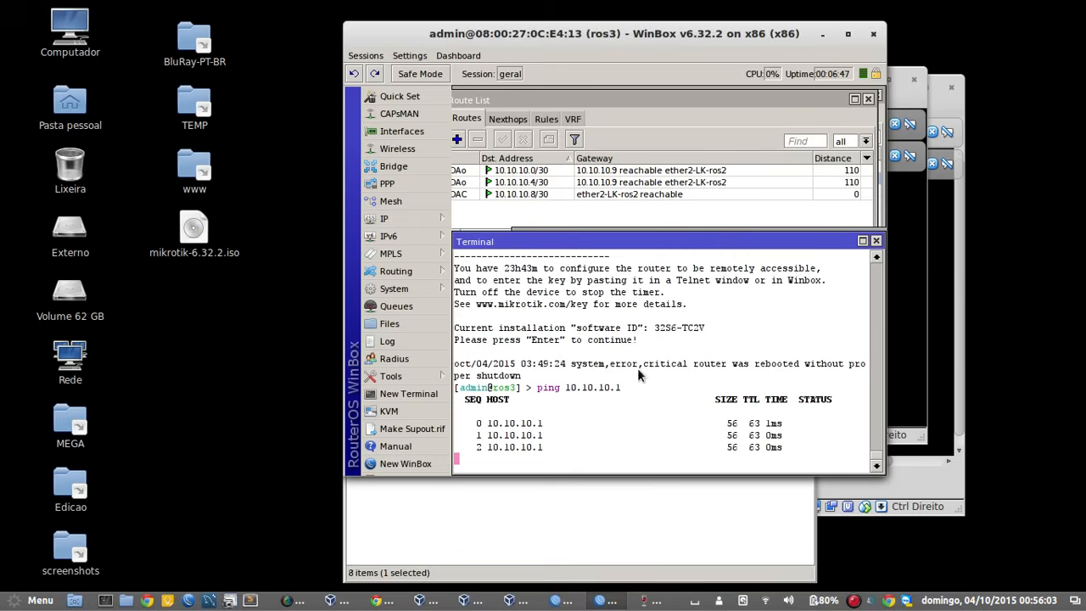
key("ctrl+c")
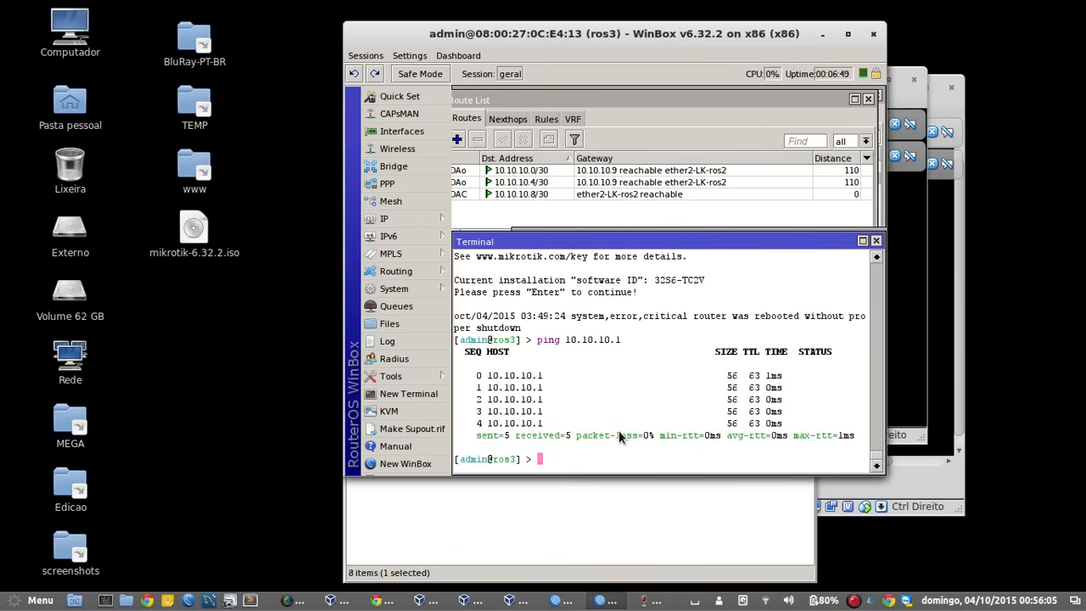
- Run /tool traceroute to 10.10.10.1 from ros3, enlarge WinBox and the terminal to read the hops, and quit the trace
type("/tool r")
type("rac")
key("Tab")
type("10.10.10.1")
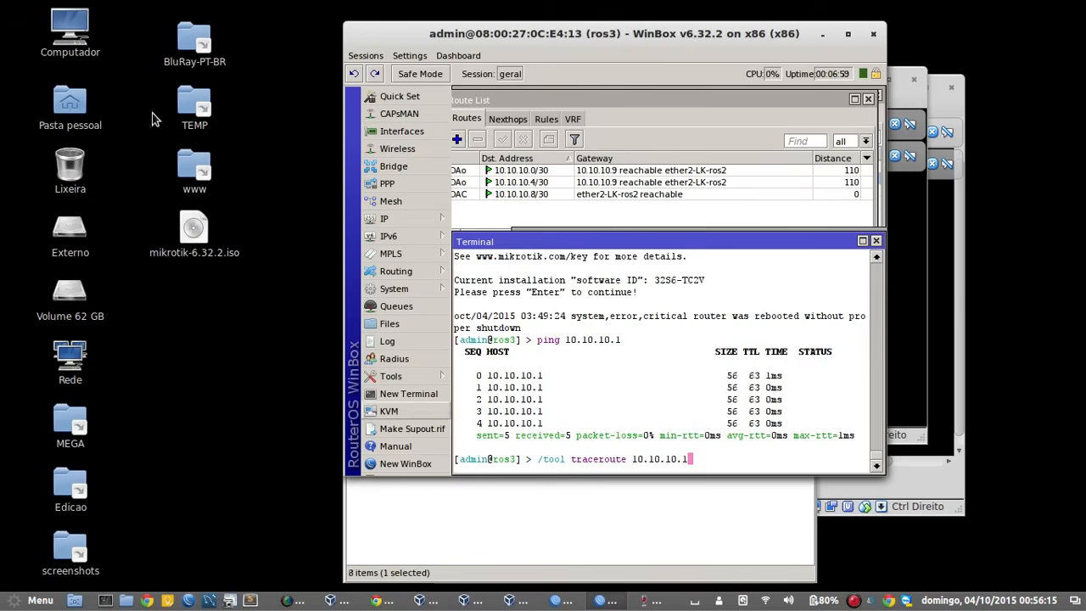
key("Return")
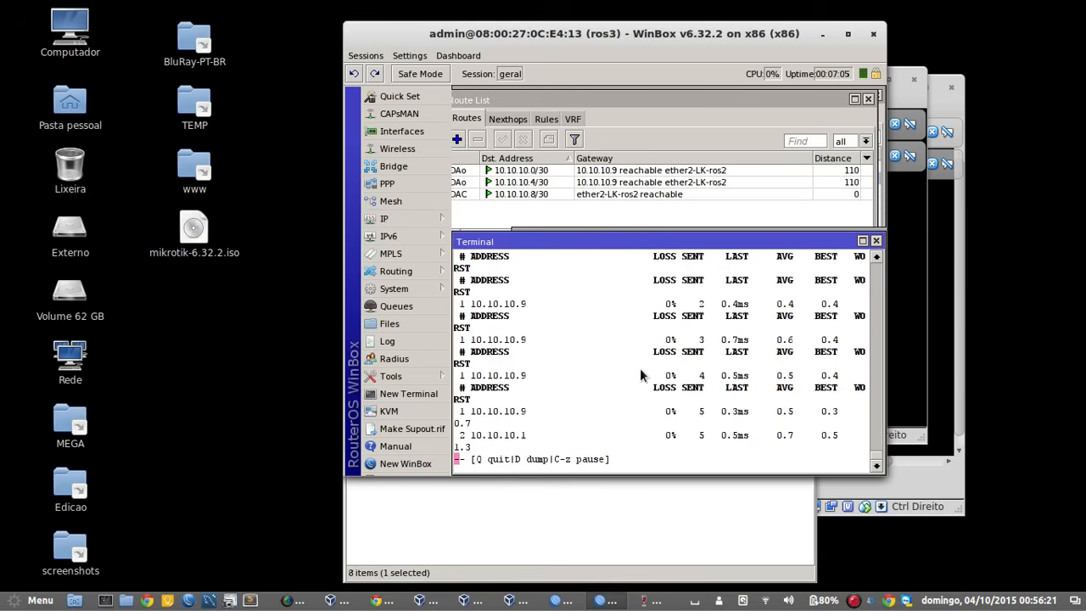
double_click(645, 36)
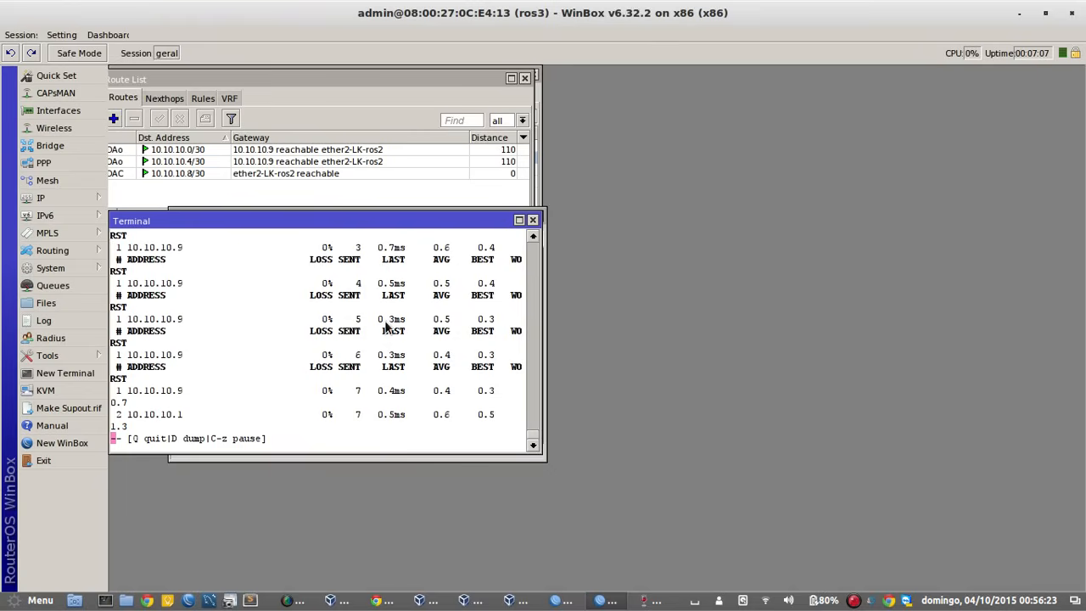
double_click(401, 223)
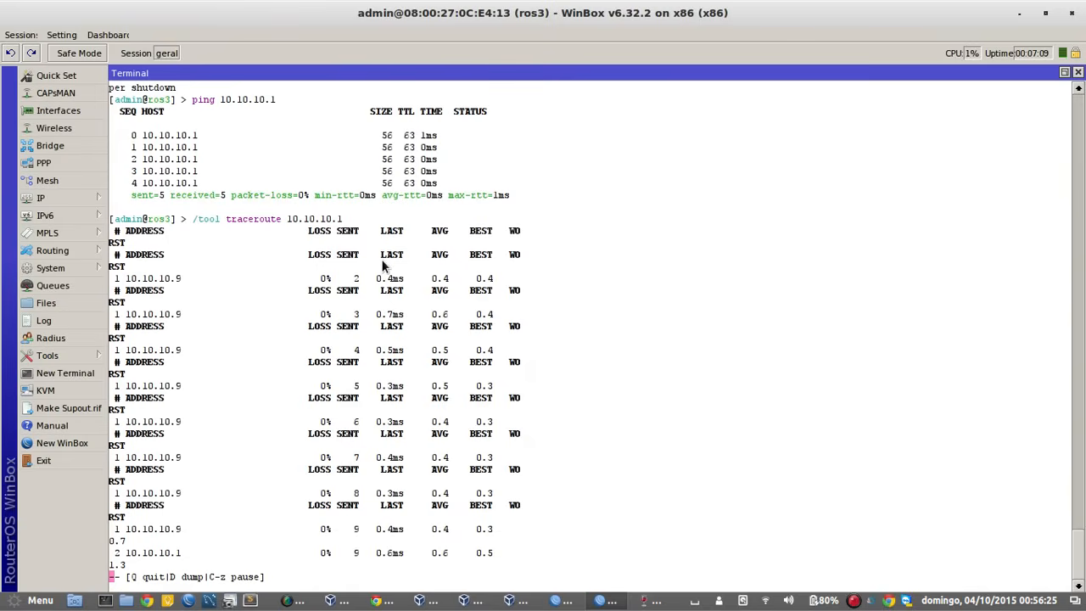
key("q")
key("Return")
key("Return")
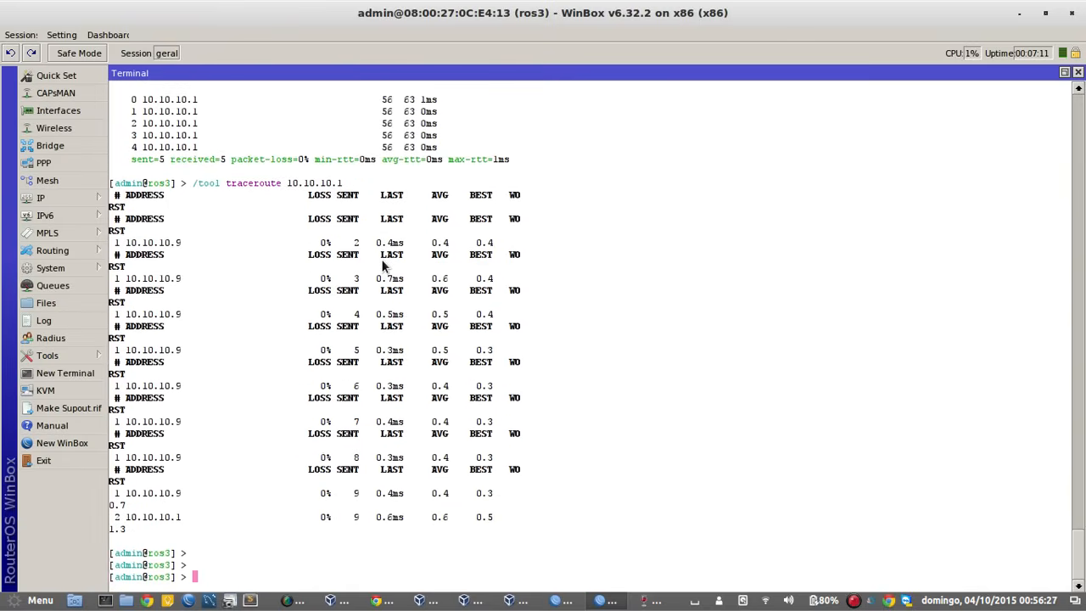
- Clear the ros3 terminal, rerun the traceroute to 10.10.10.1 to read its hops, and quit the trace
key("ctrl+l")
key("Up")
key("Return")
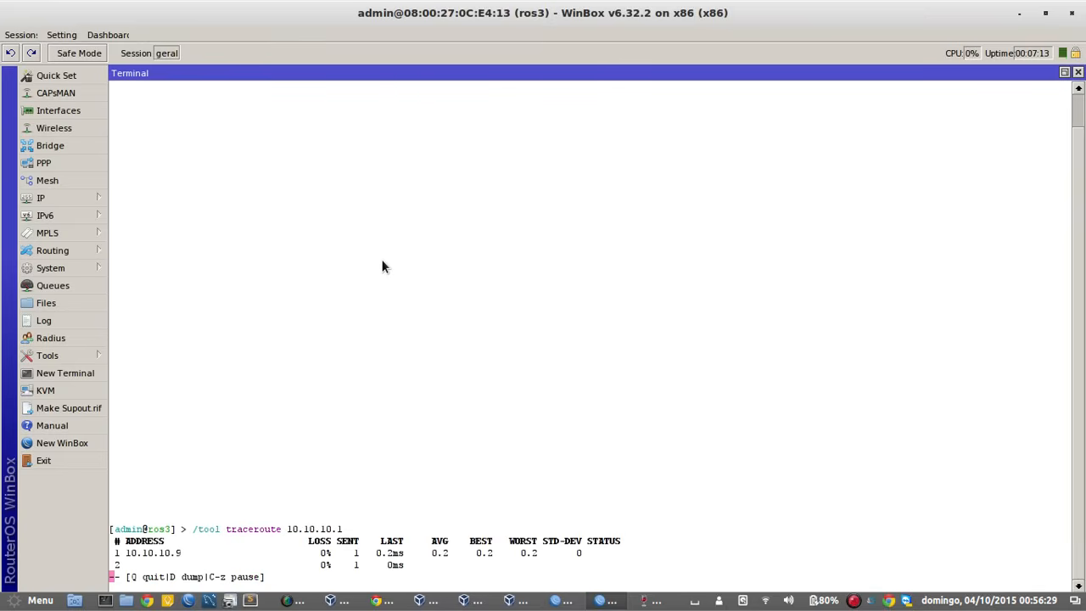
mouse_move(129, 566)
left_mouse_down()
mouse_move(177, 568)
mouse_move(123, 566)
left_mouse_up()
left_click(156, 563)
key("q")
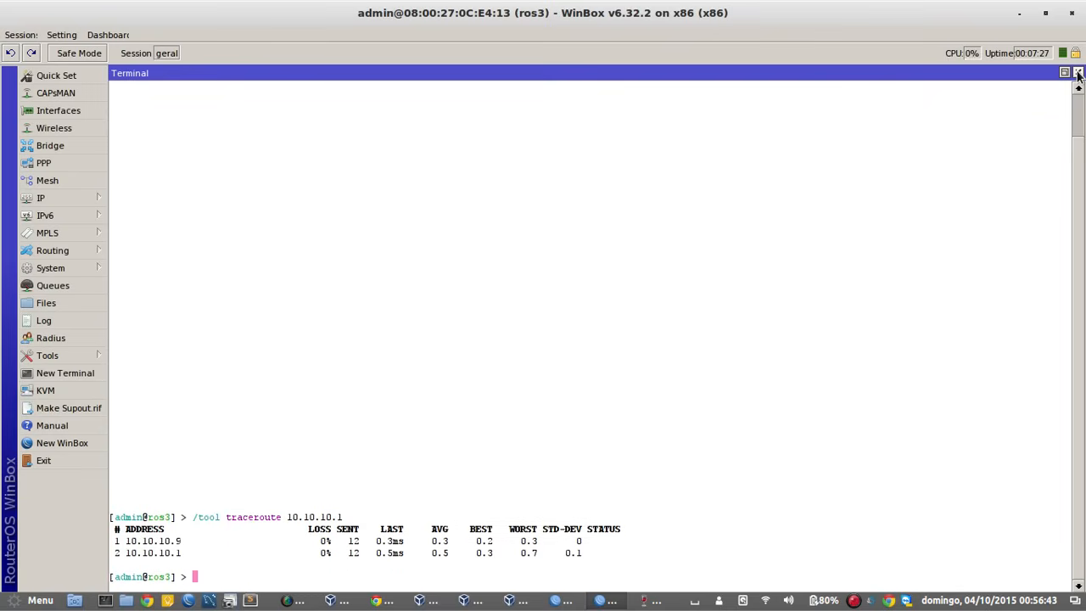
- Restore the ros3 window's size, connect to the ros1 neighbor from the WinBox launcher and dismiss its welcome notice
double_click(829, 8)
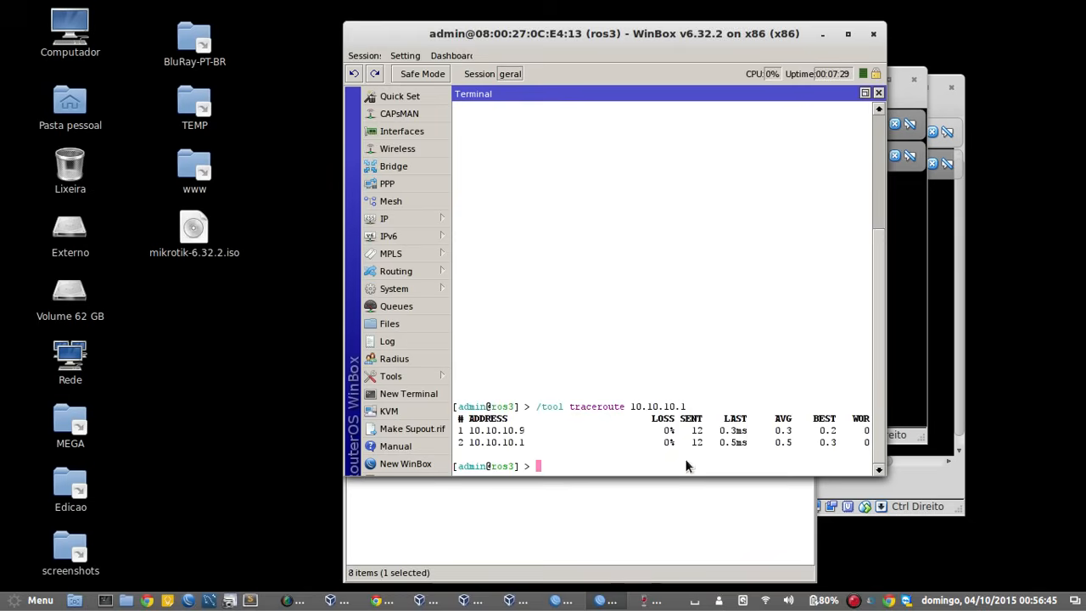
left_click(592, 562)
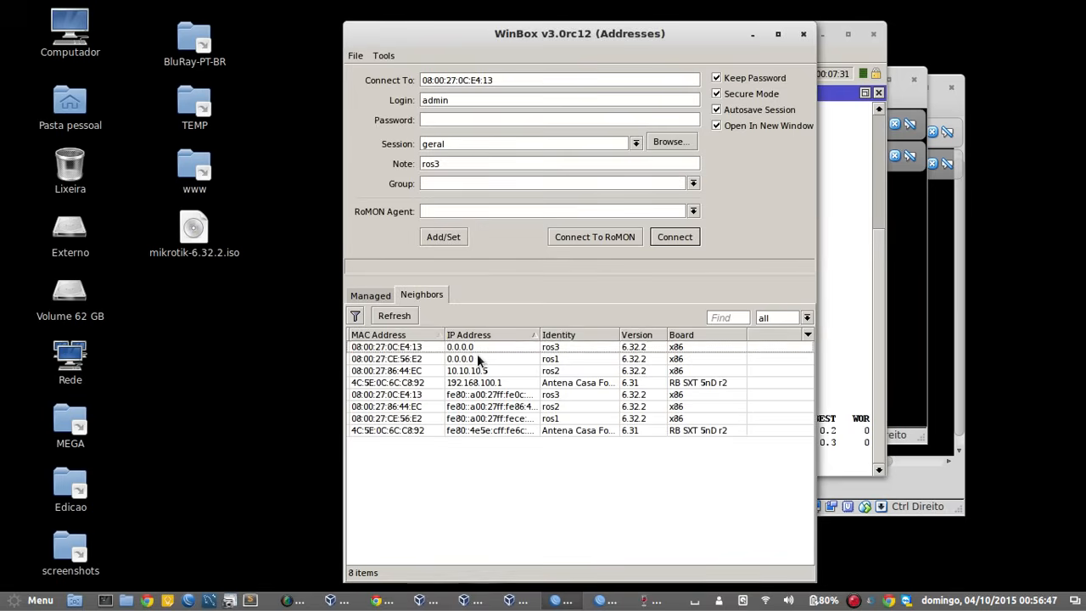
left_click(392, 367)
left_click(678, 237)
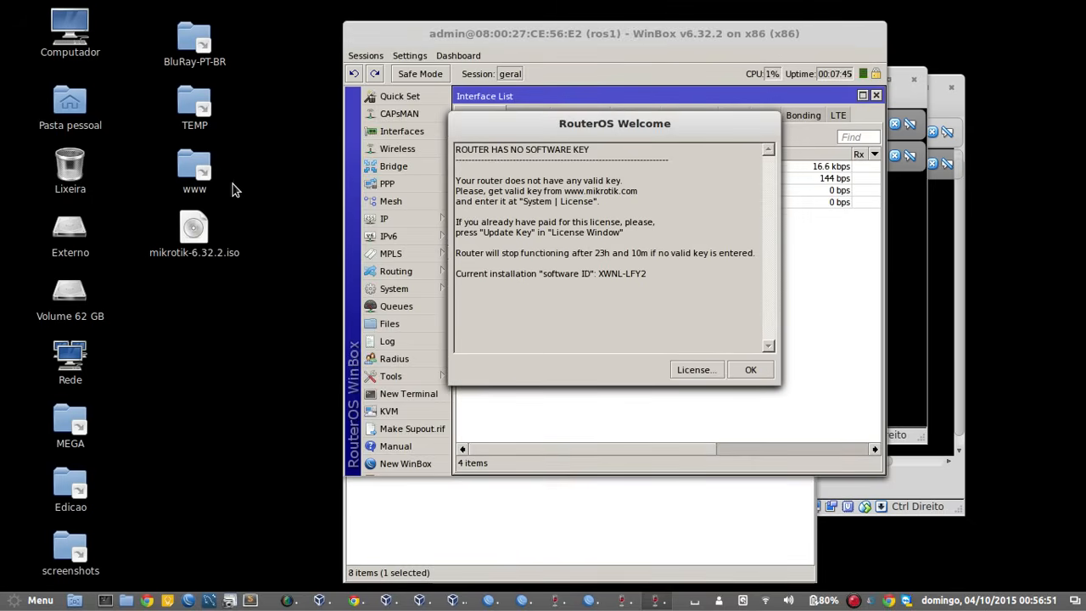
left_click(750, 369)
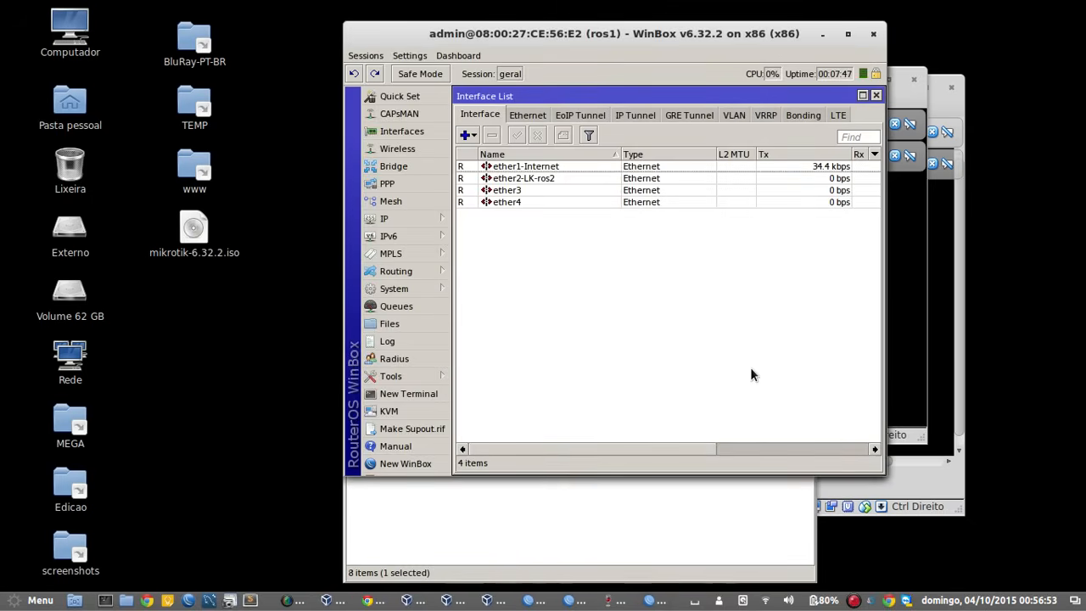
- Open a terminal on ros1 and get past the software license and key notice to an empty command prompt
left_click(408, 394)
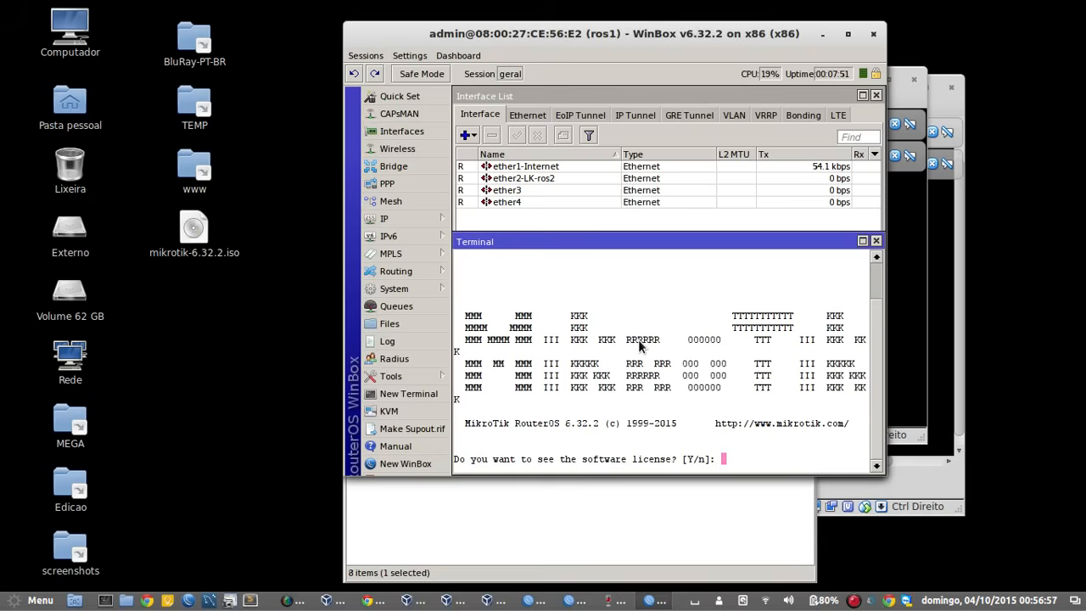
key("y")
key("q")
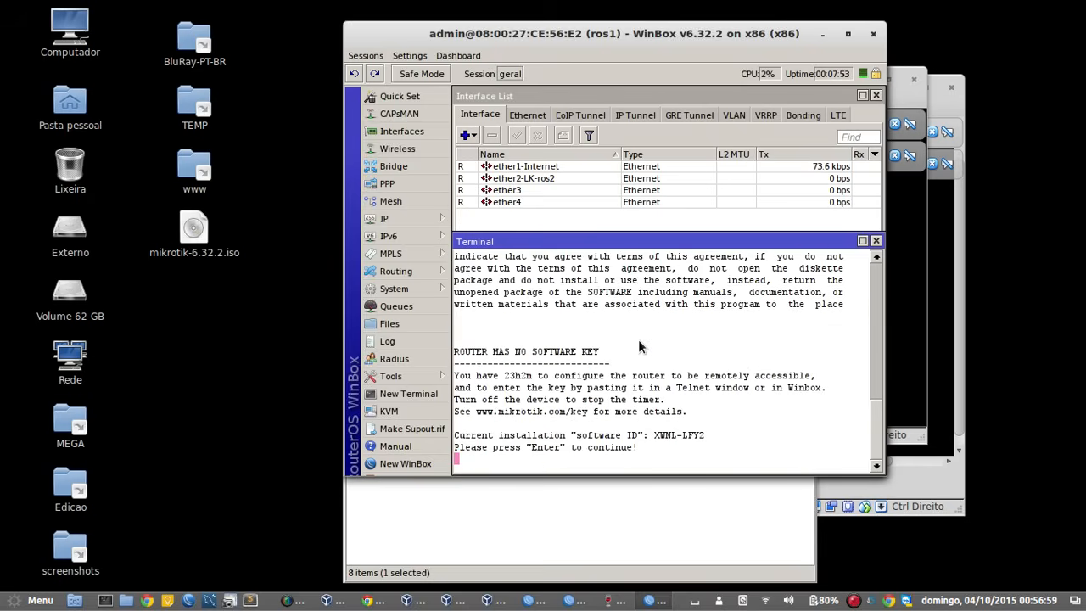
key("q")
key("Return")
key("Return")
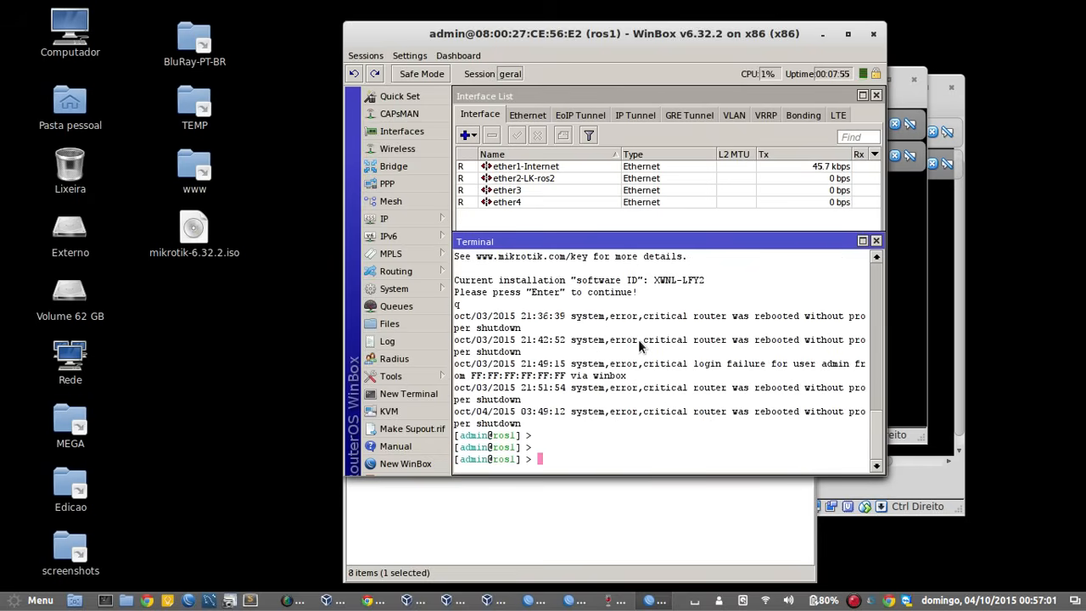
- Ping 10.10.10.10 from the ros1 terminal and stop it after a few replies
type("ping 10.10.10.10")
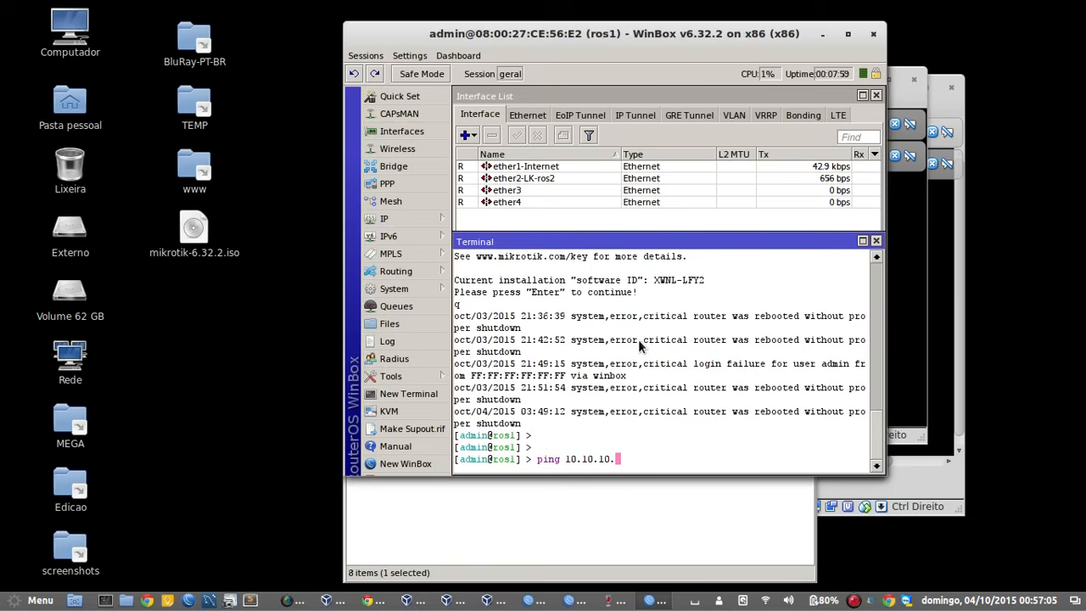
key("Return")
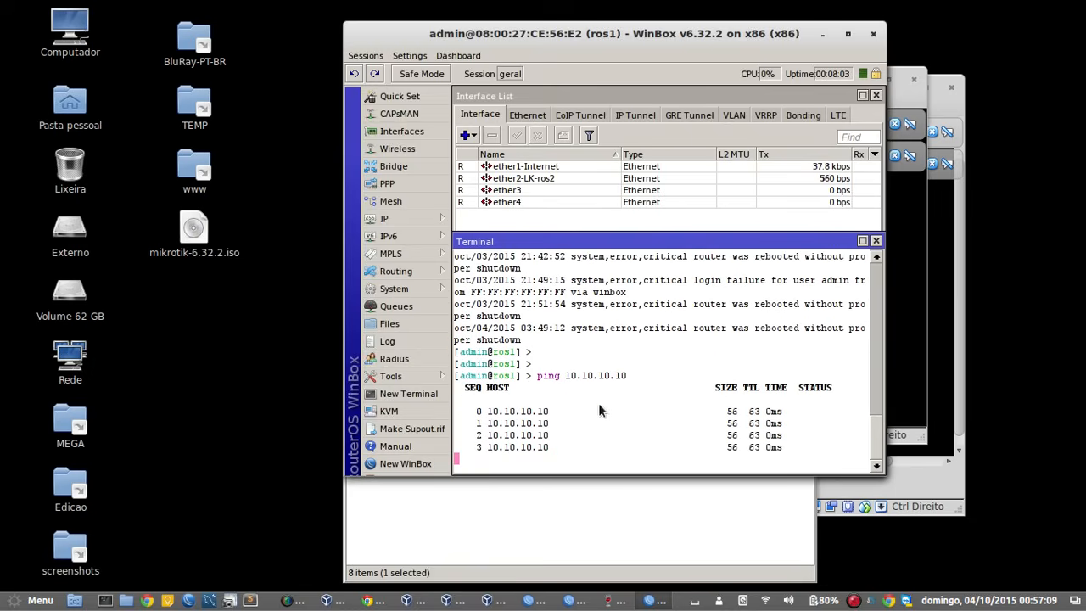
key("ctrl+c")
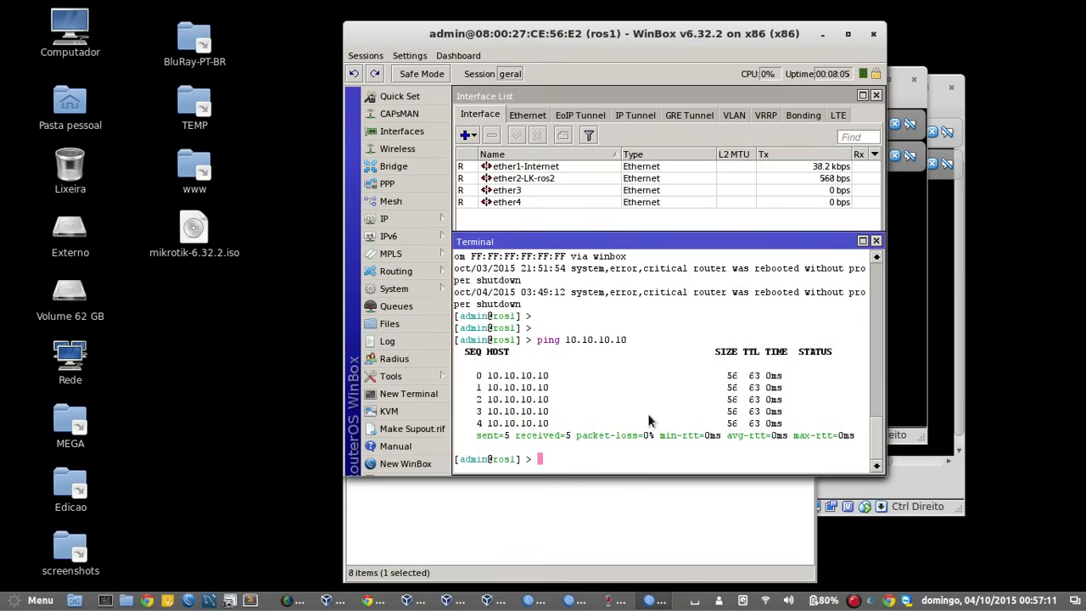
- Run /tool traceroute to 10.10.10.10 from ros1, enlarge WinBox and the terminal to read the hops, and quit the trace
type("/tool traceroute ")
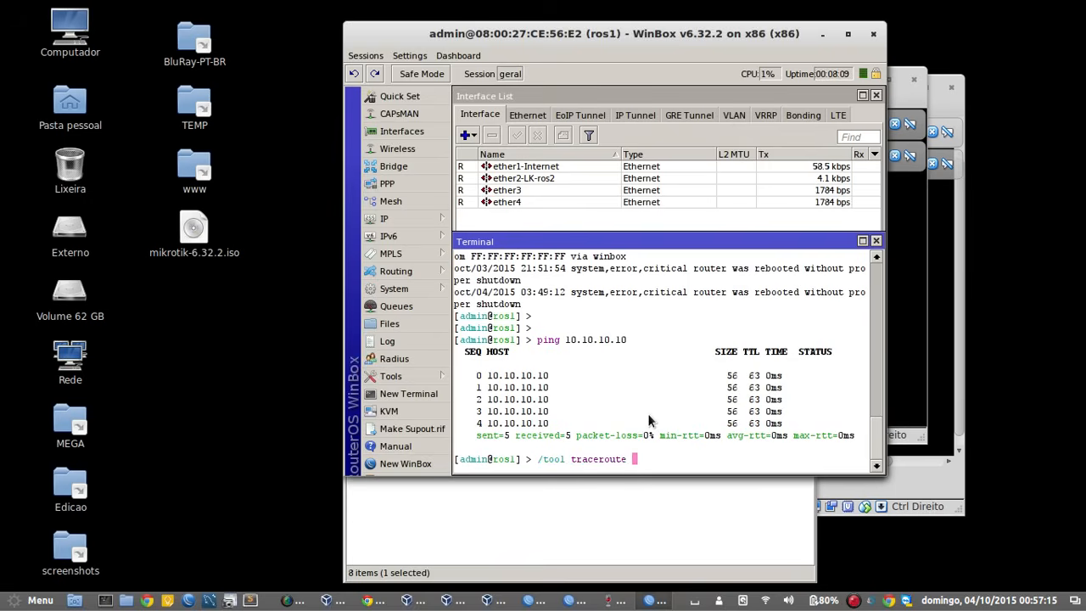
type("10.10.10.10")
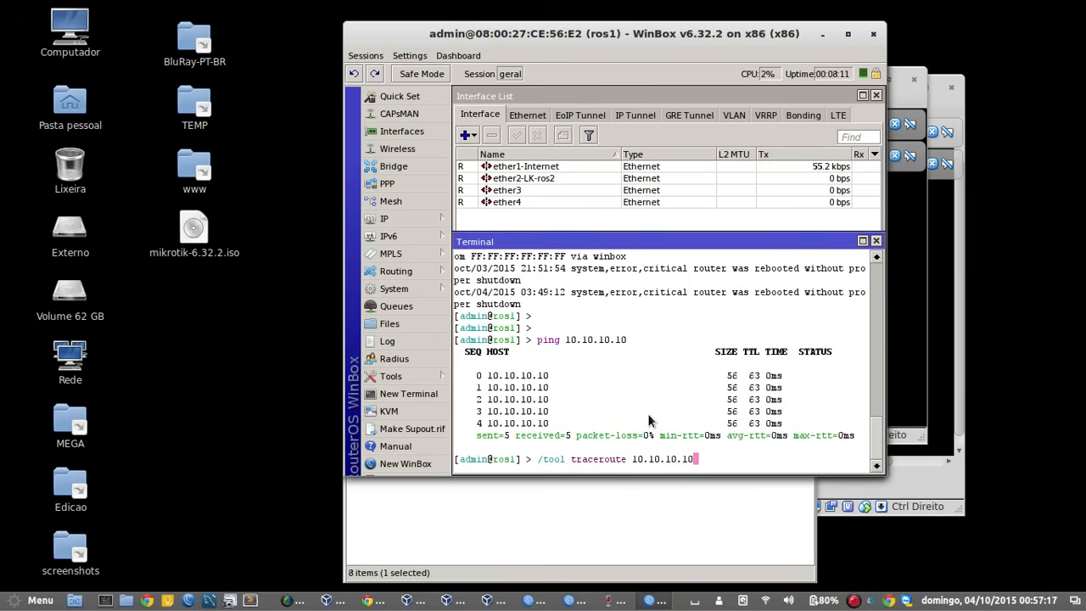
key("Return")
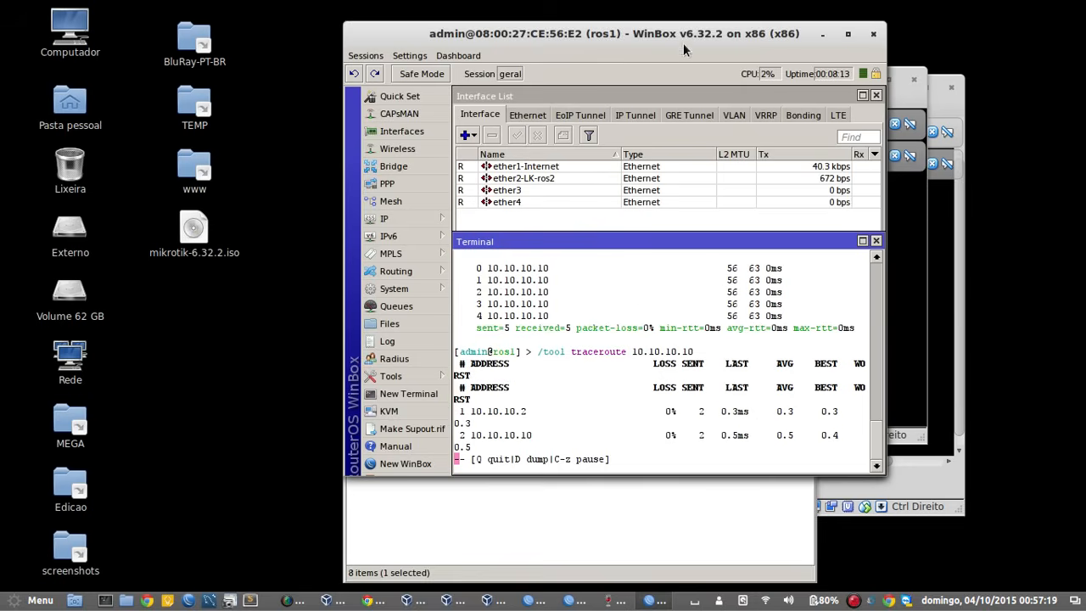
double_click(683, 32)
double_click(351, 224)
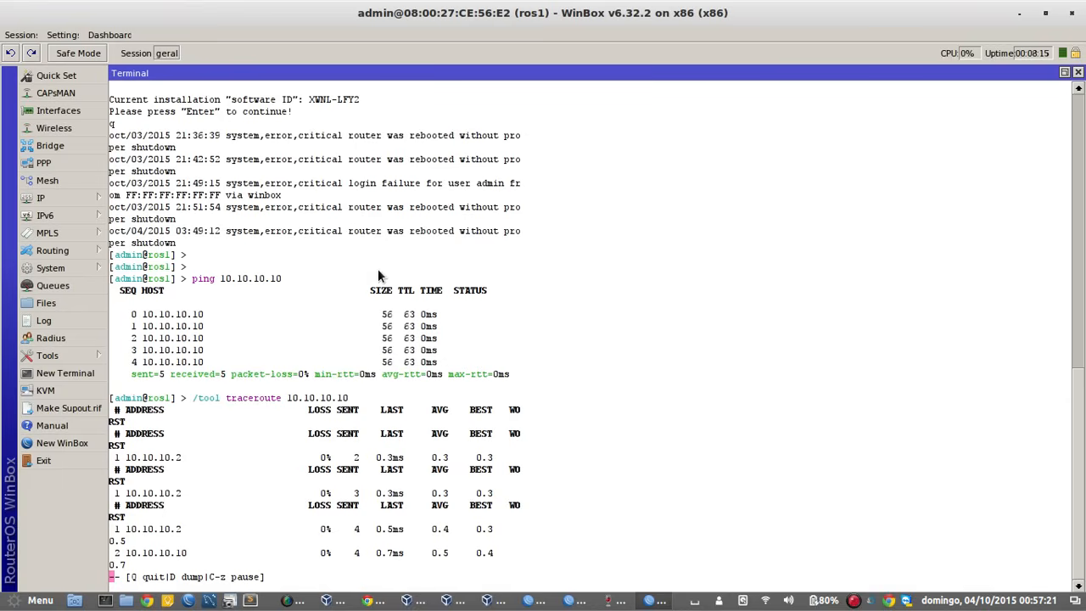
key("q")
- Repeat the traceroute to 10.10.10.10 in the enlarged ros1 terminal, examine its hops, and quit it
key("Up")
key("Return")
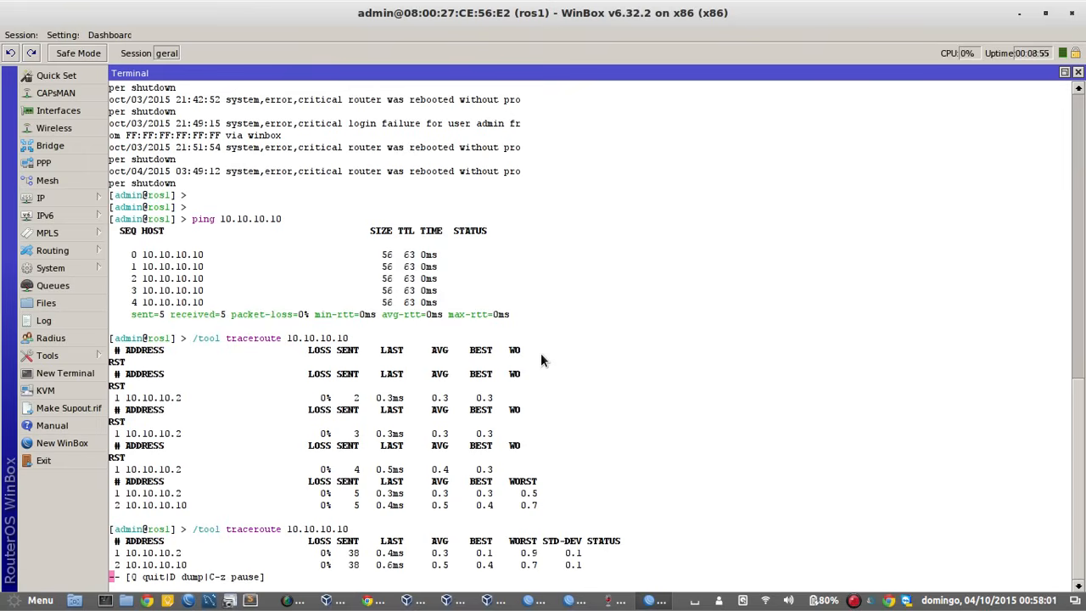
key("q")
- Close the ros1 terminal and interface list, and exit the ros1 session, the WinBox launcher and the ros3 session
left_click(1078, 73)
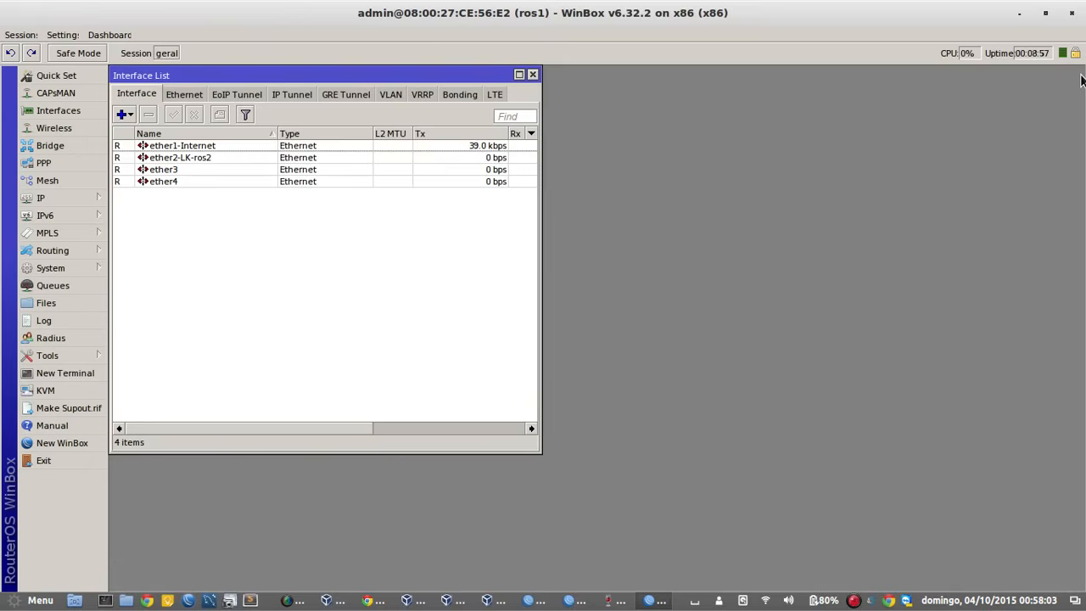
left_click(533, 74)
left_click(1071, 13)
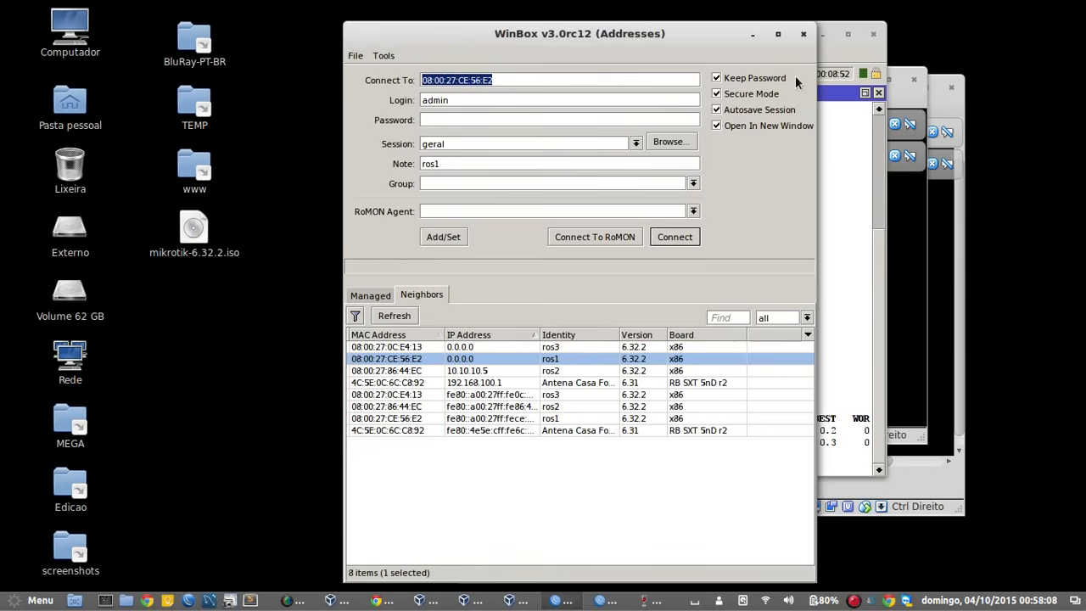
left_click(819, 35)
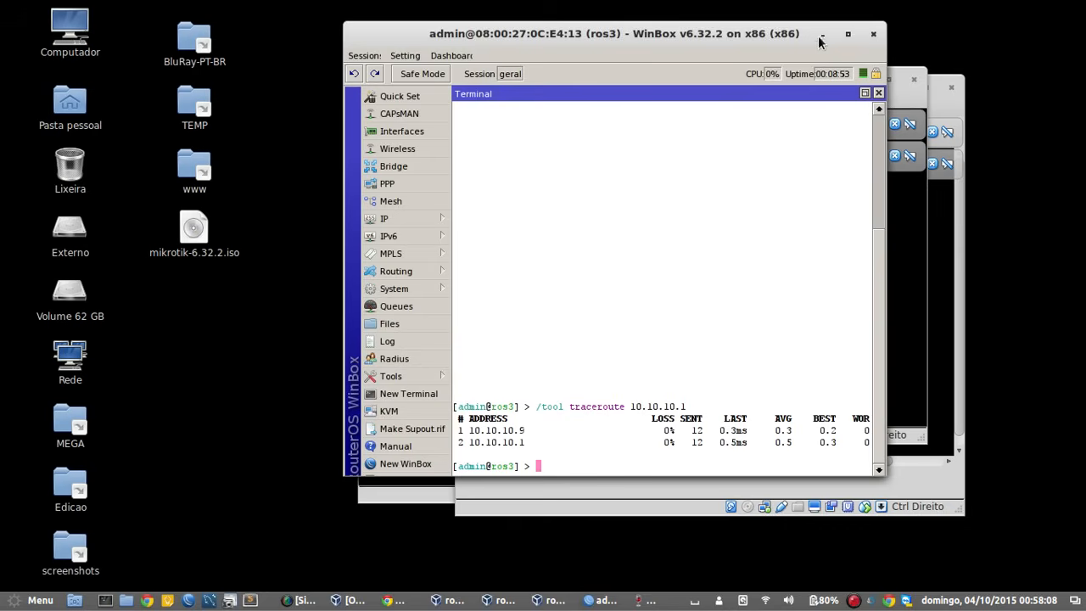
left_click(873, 34)
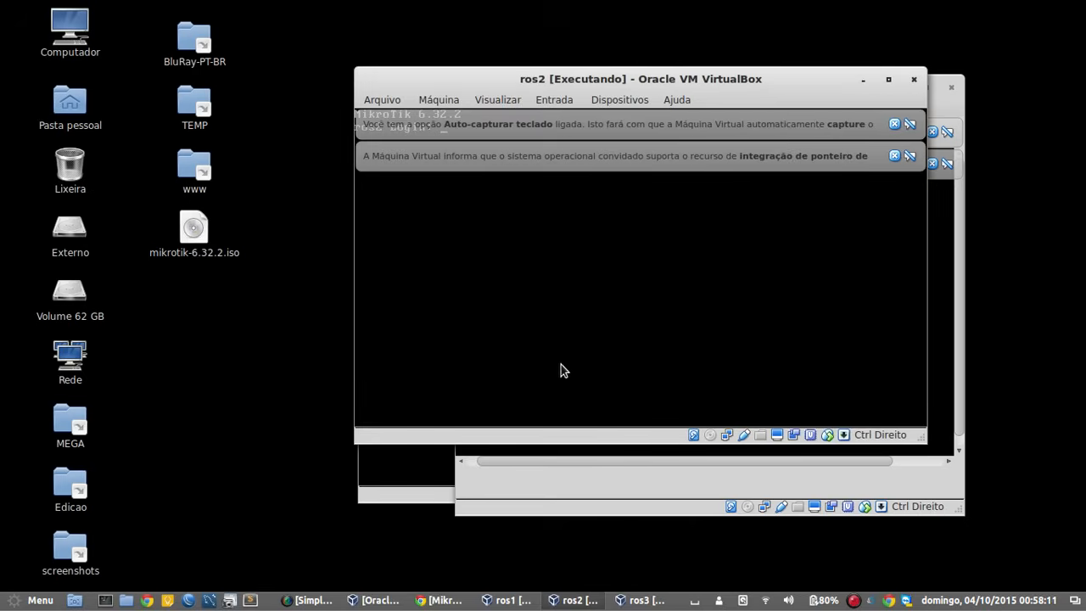
- Power off the ros2 and ros3 virtual machines in VirtualBox, leaving ros1 running
left_click(701, 295)
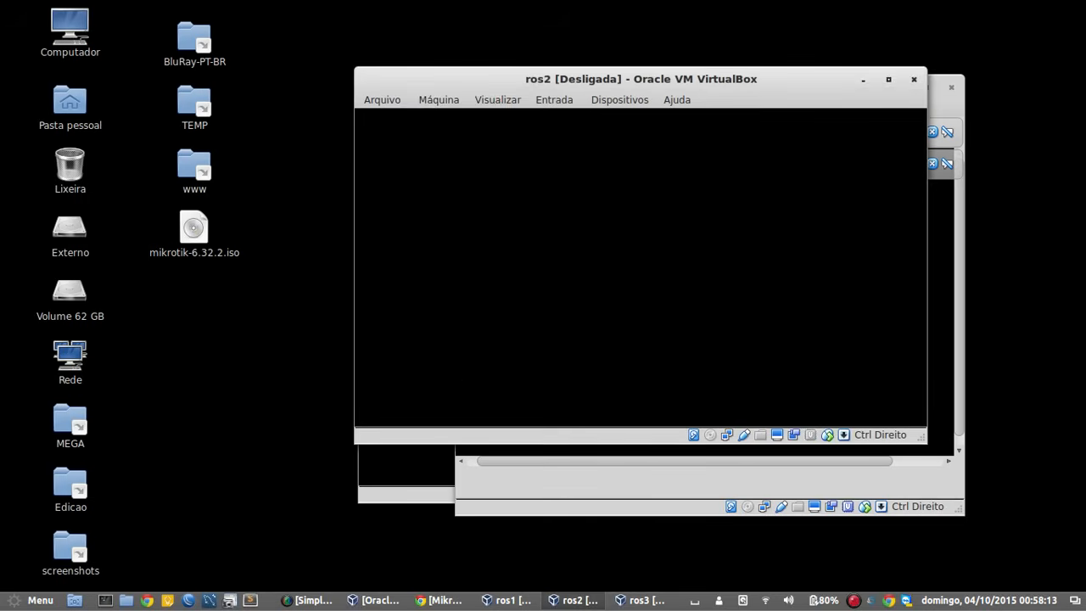
left_click(951, 86)
left_click(781, 335)
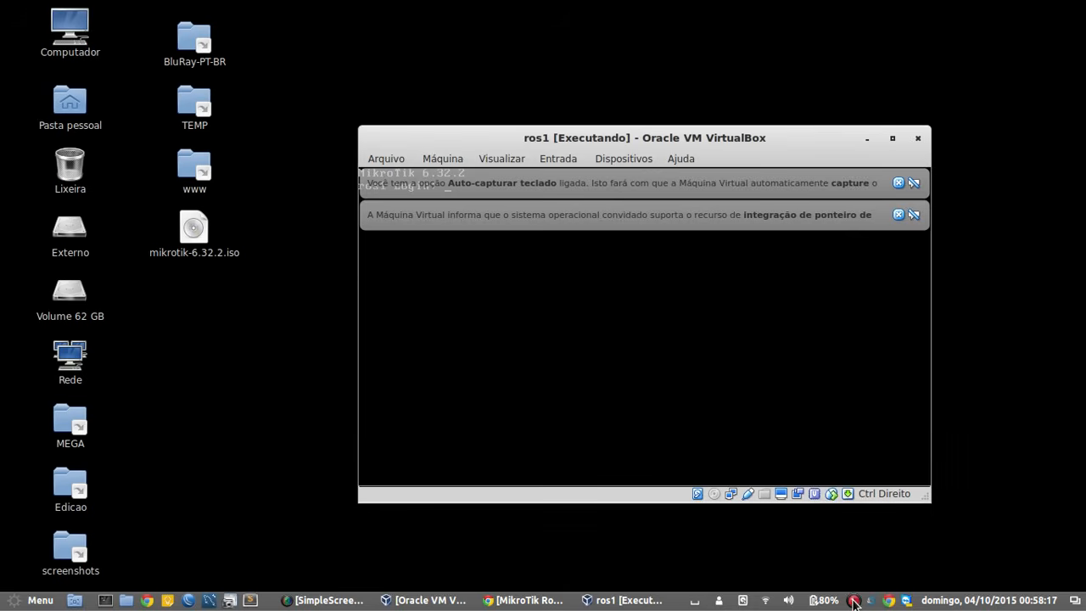
left_click(854, 601)
left_click(855, 603)
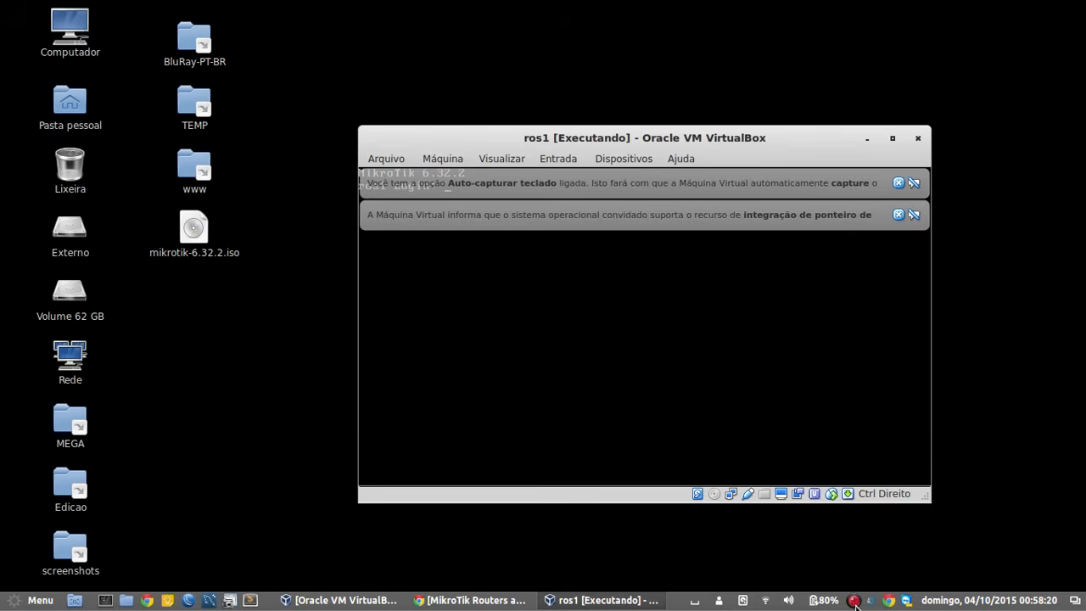